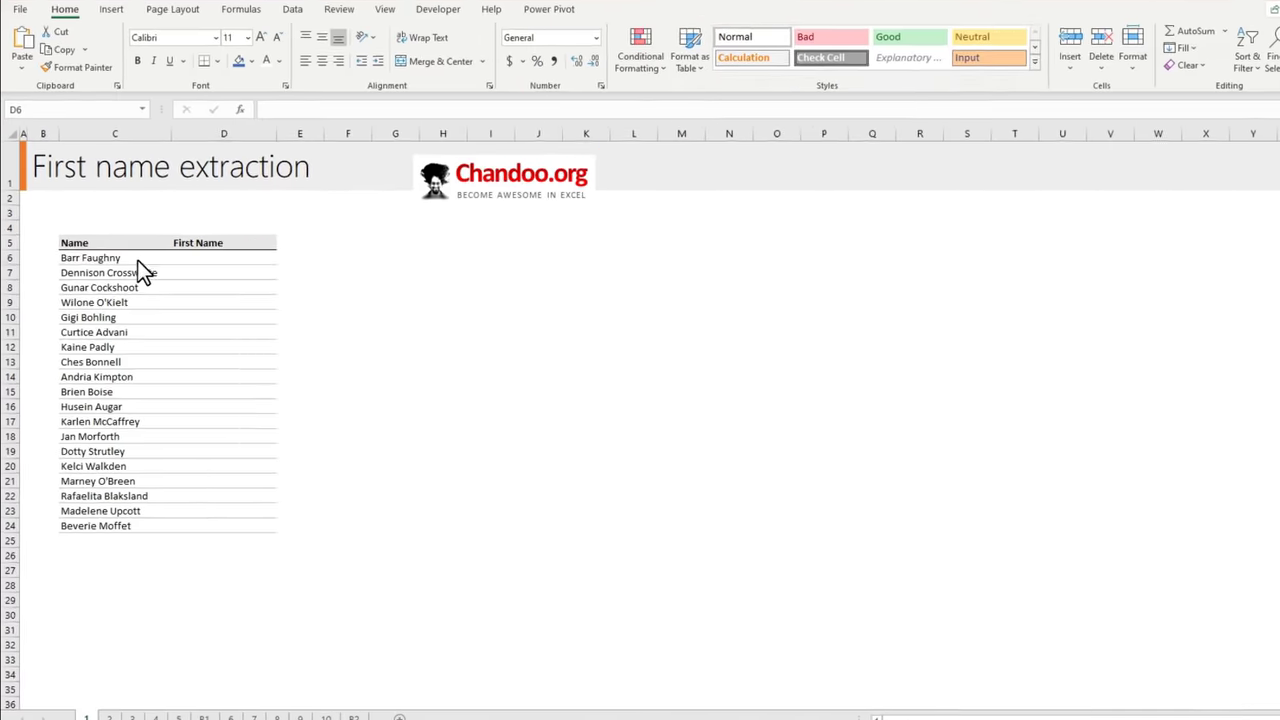
# Enter 'Barr' in D6, then accept Flash Fill's first names after starting the next entry
pyautogui.moveTo(170, 271); pyautogui.dragTo(187, 705)
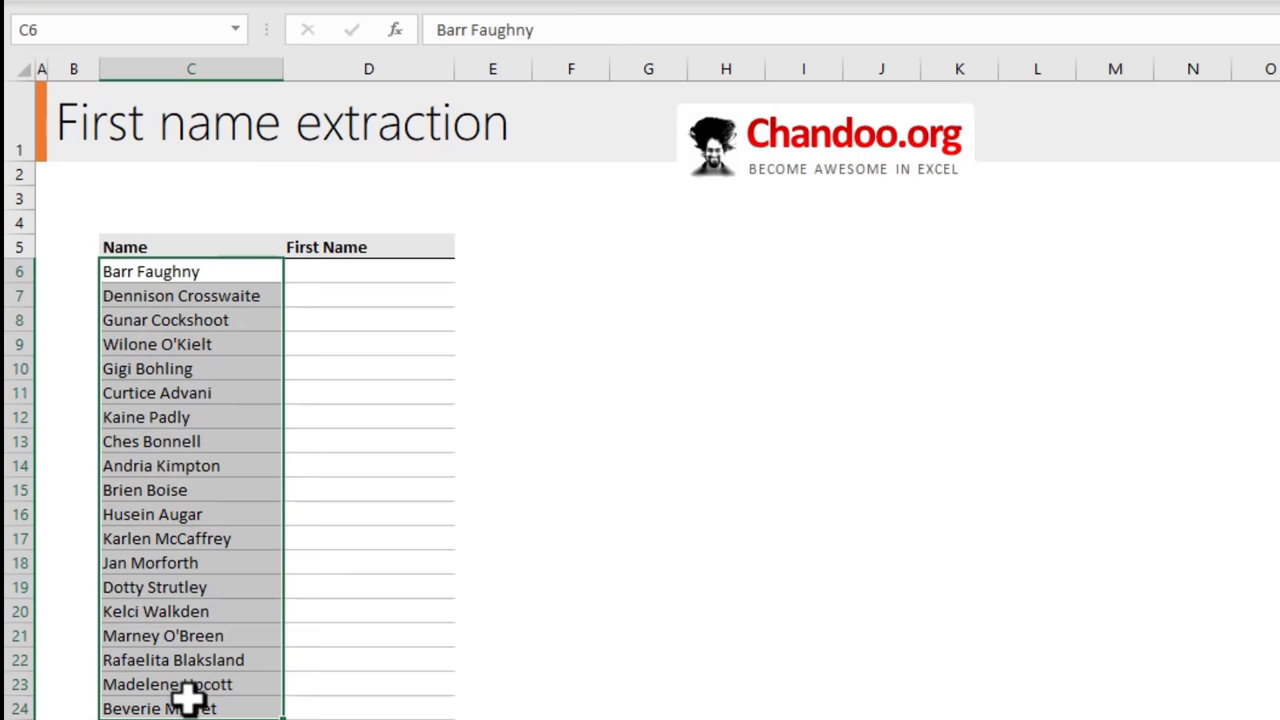
pyautogui.click(320, 271)
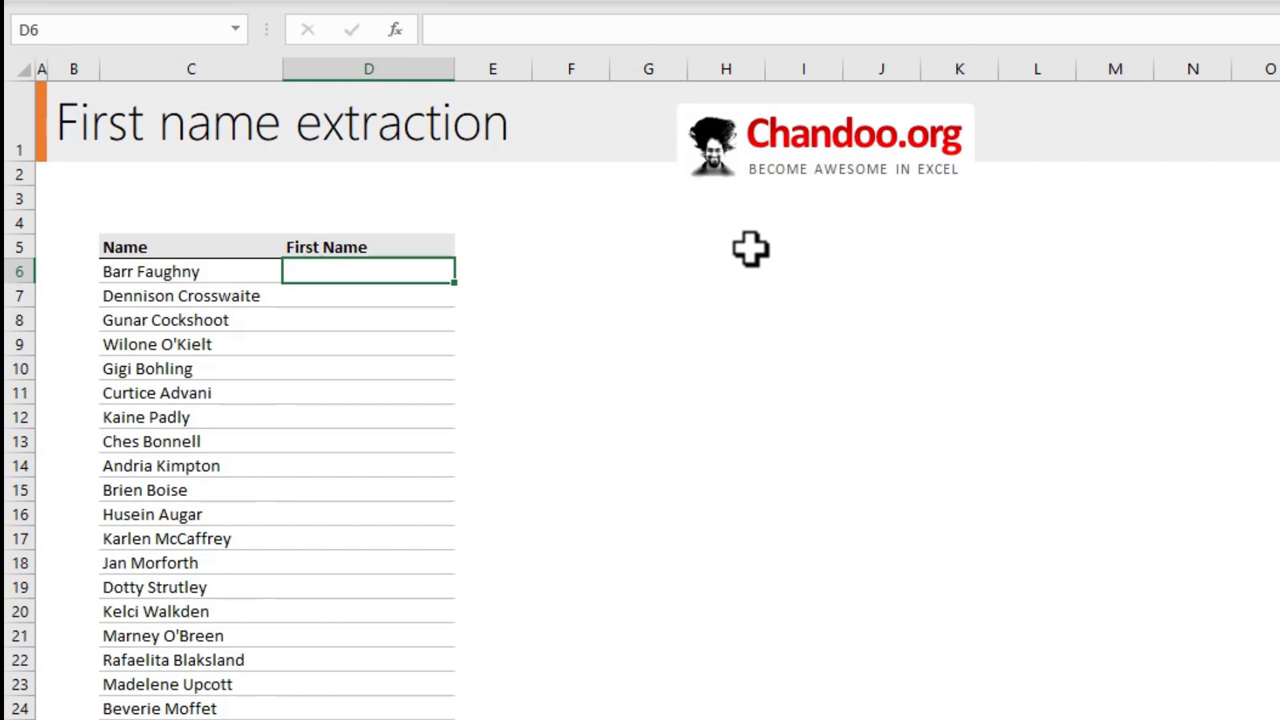
pyautogui.write('Barr')
pyautogui.press('Return')
pyautogui.write('Dennison')
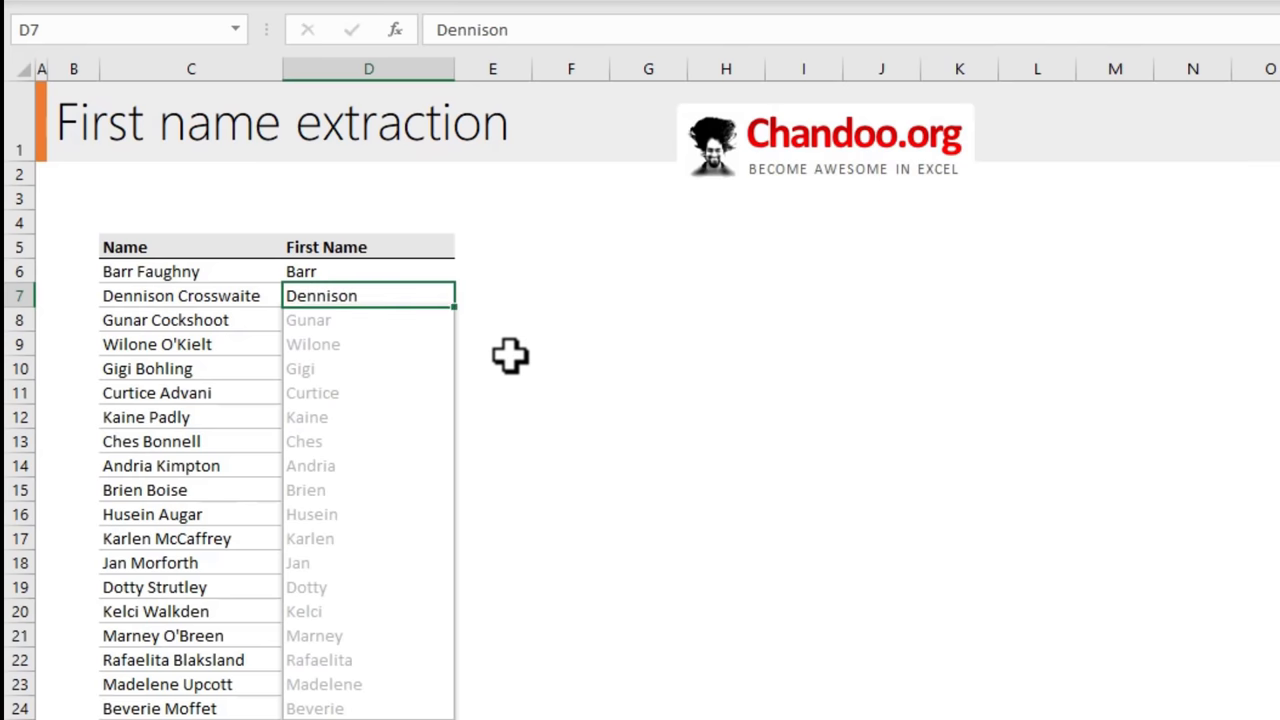
pyautogui.press('Return')
pyautogui.moveTo(332, 256); pyautogui.dragTo(350, 703)
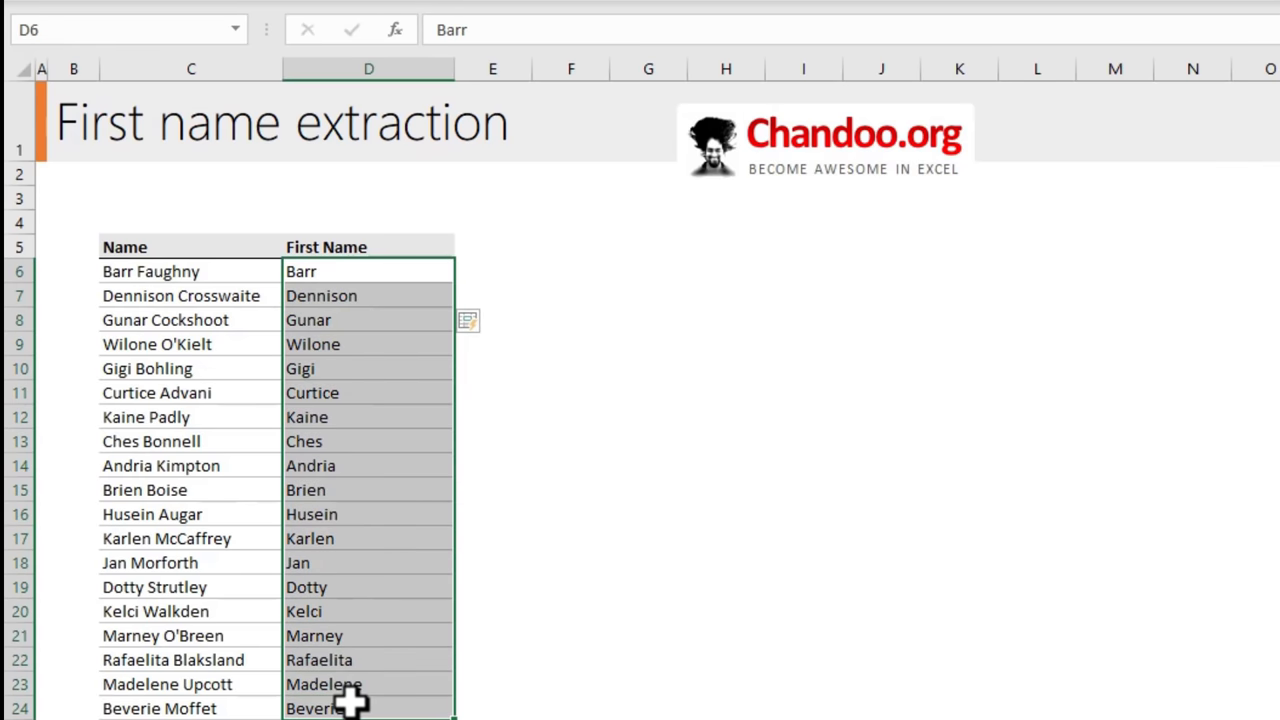
pyautogui.click(479, 319)
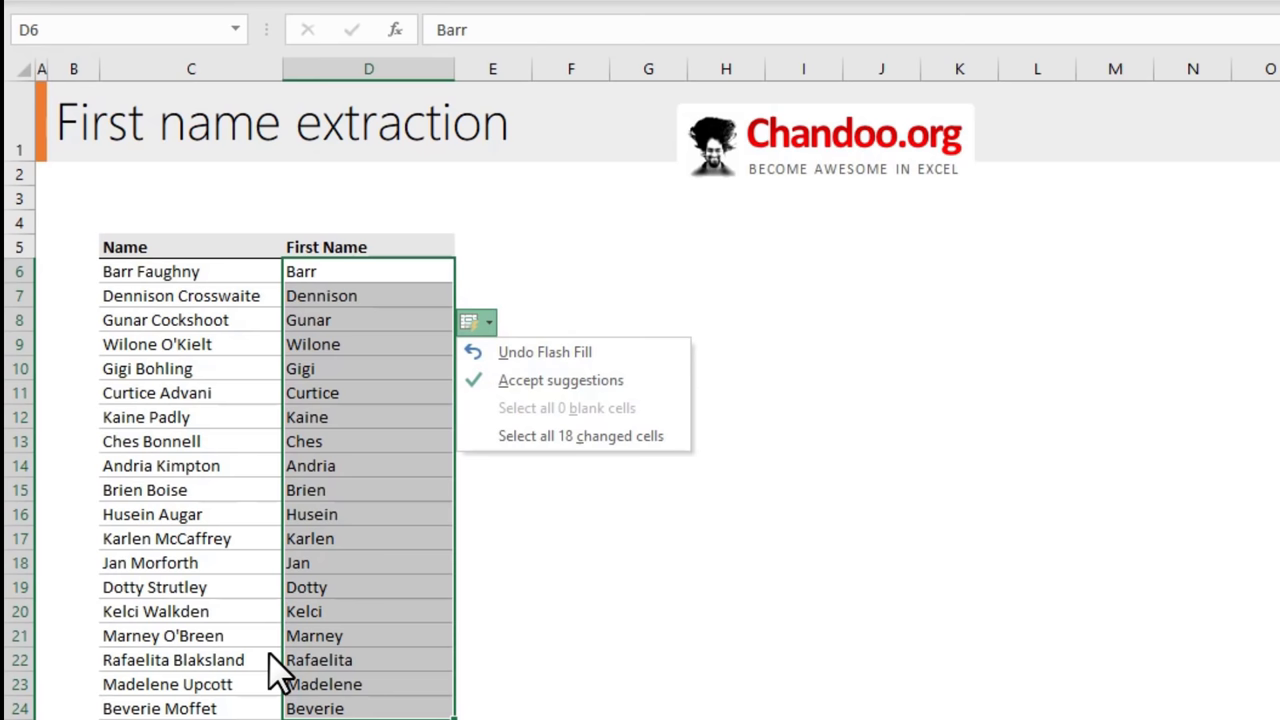
pyautogui.click(657, 633)
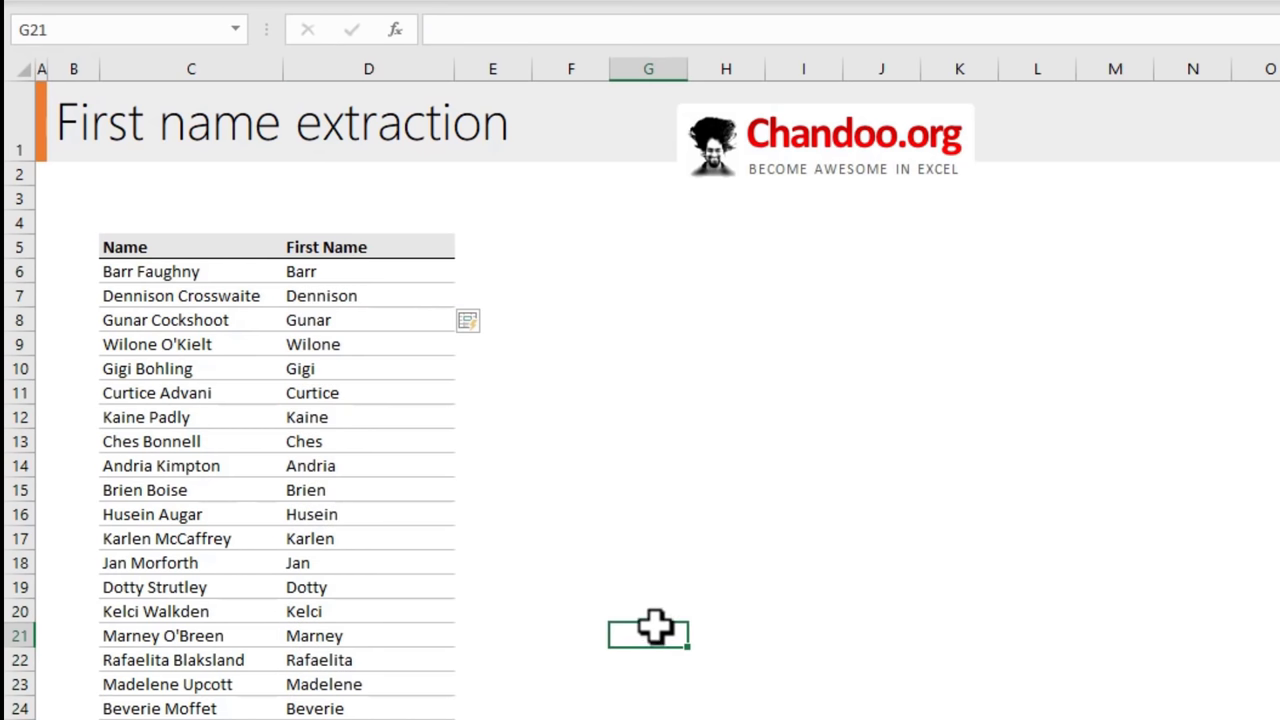
pyautogui.click(491, 244)
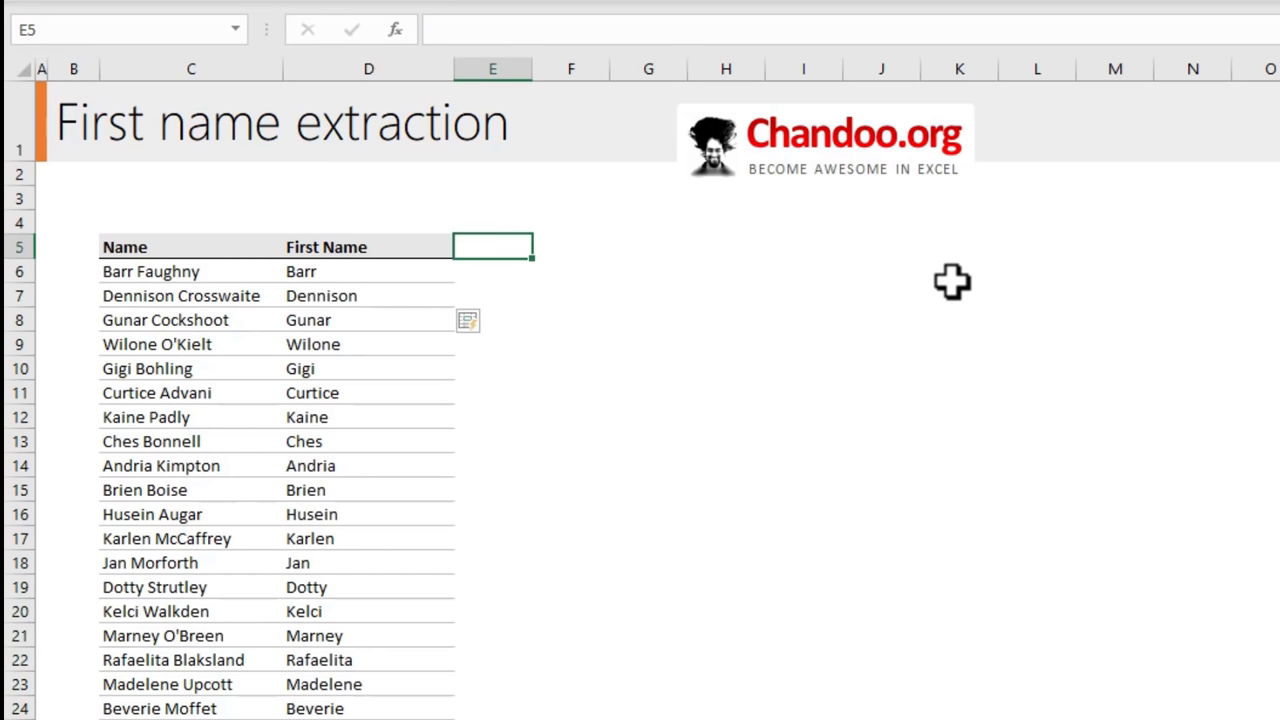
# Add a 'Last name' heading, enter Faughny and Crosswaite, and Flash Fill the remaining surnames
pyautogui.write('Last name')
pyautogui.press('Return')
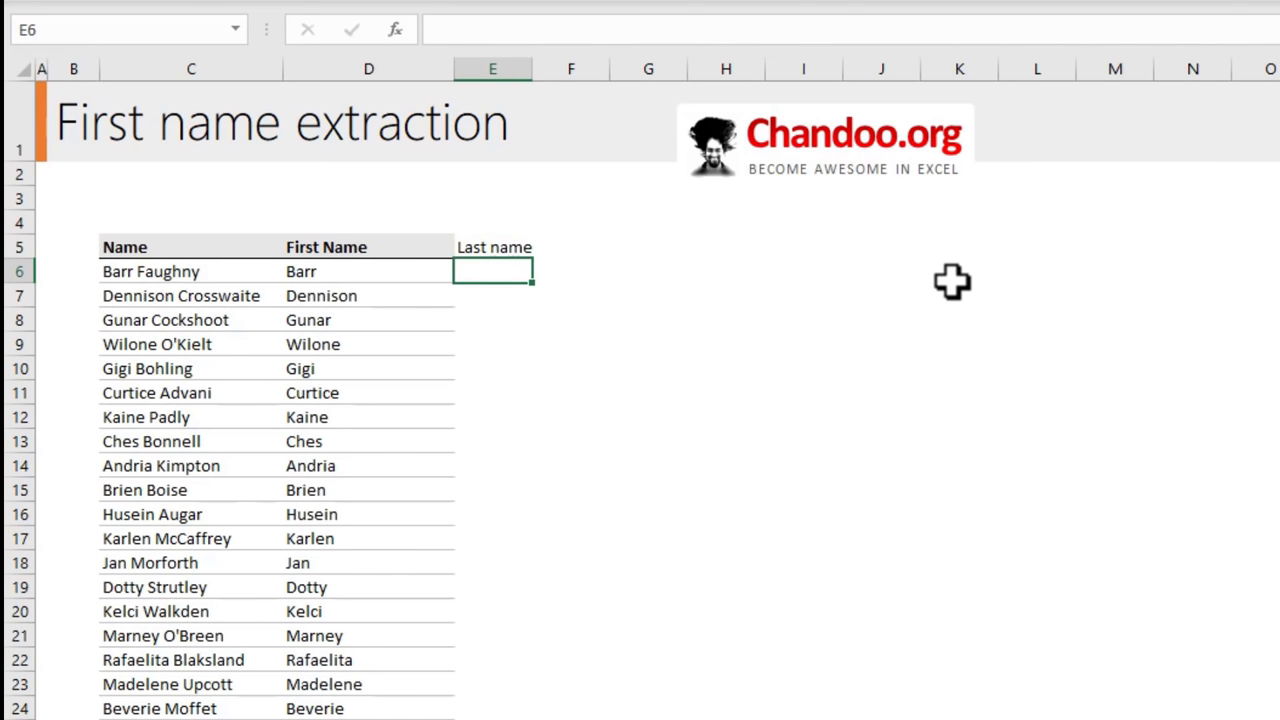
pyautogui.write('Faughny')
pyautogui.press('Return')
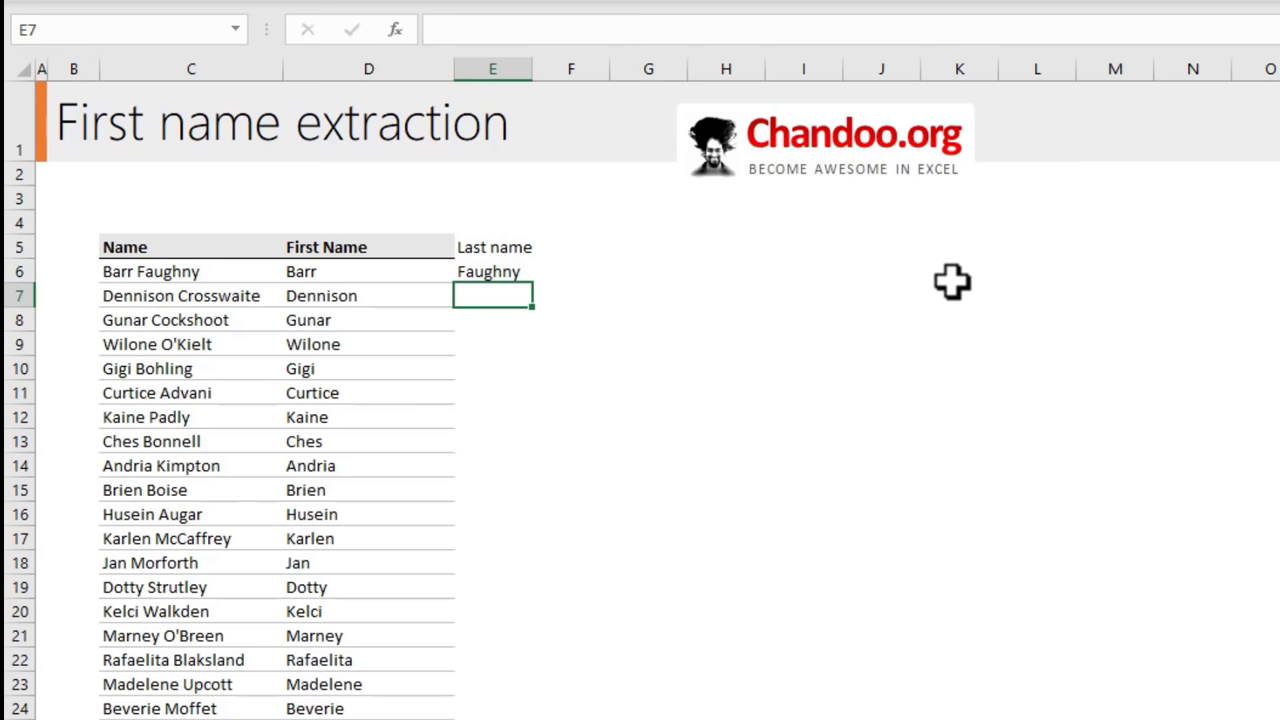
pyautogui.write('Crosswaite')
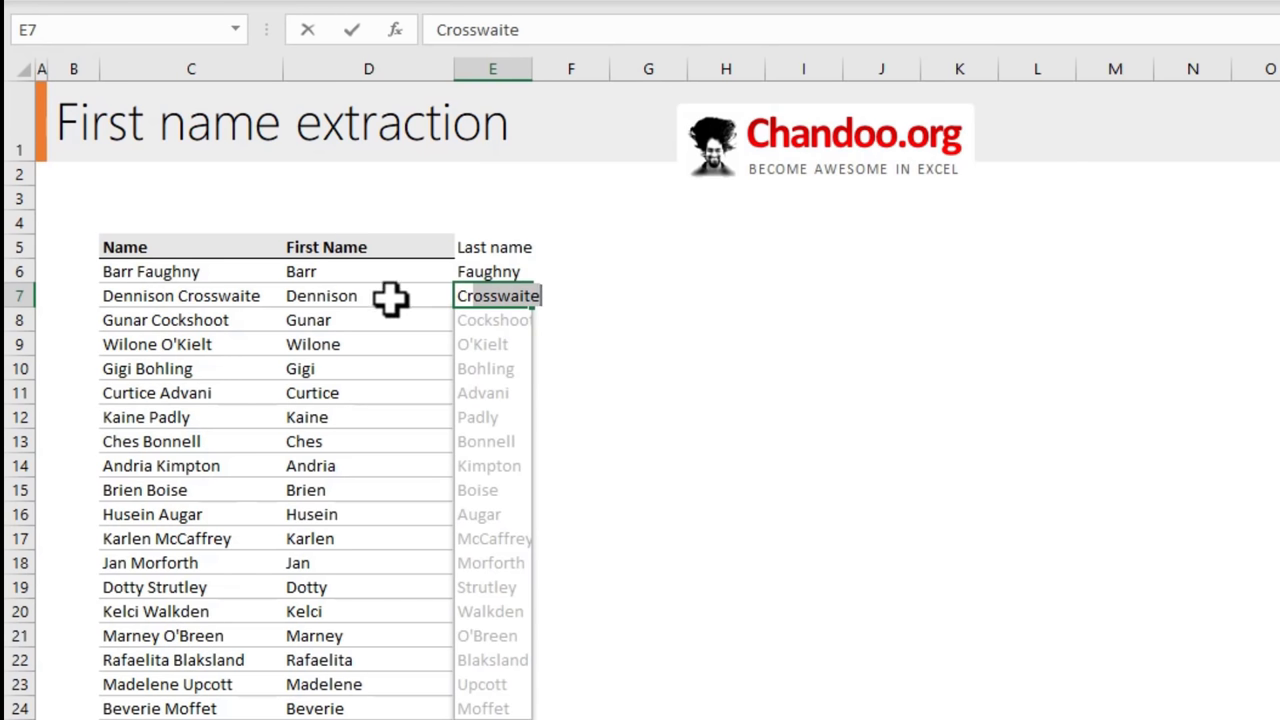
pyautogui.press('Escape')
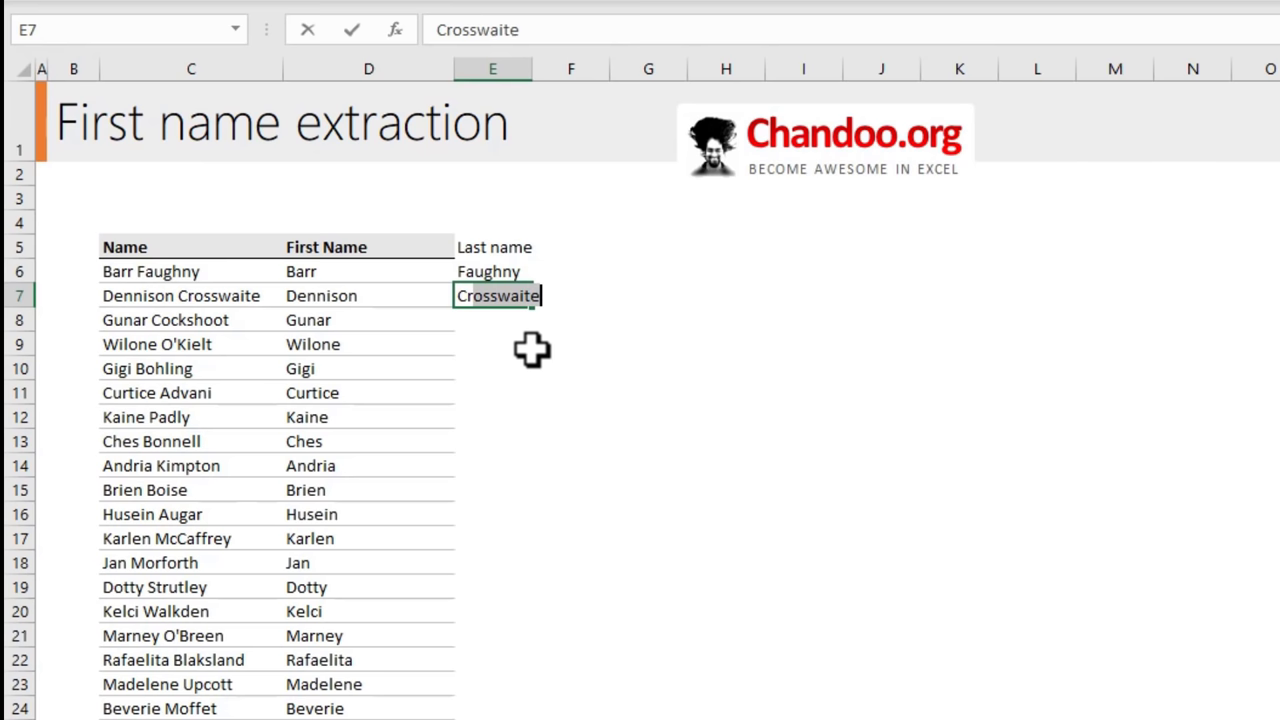
pyautogui.press('Return')
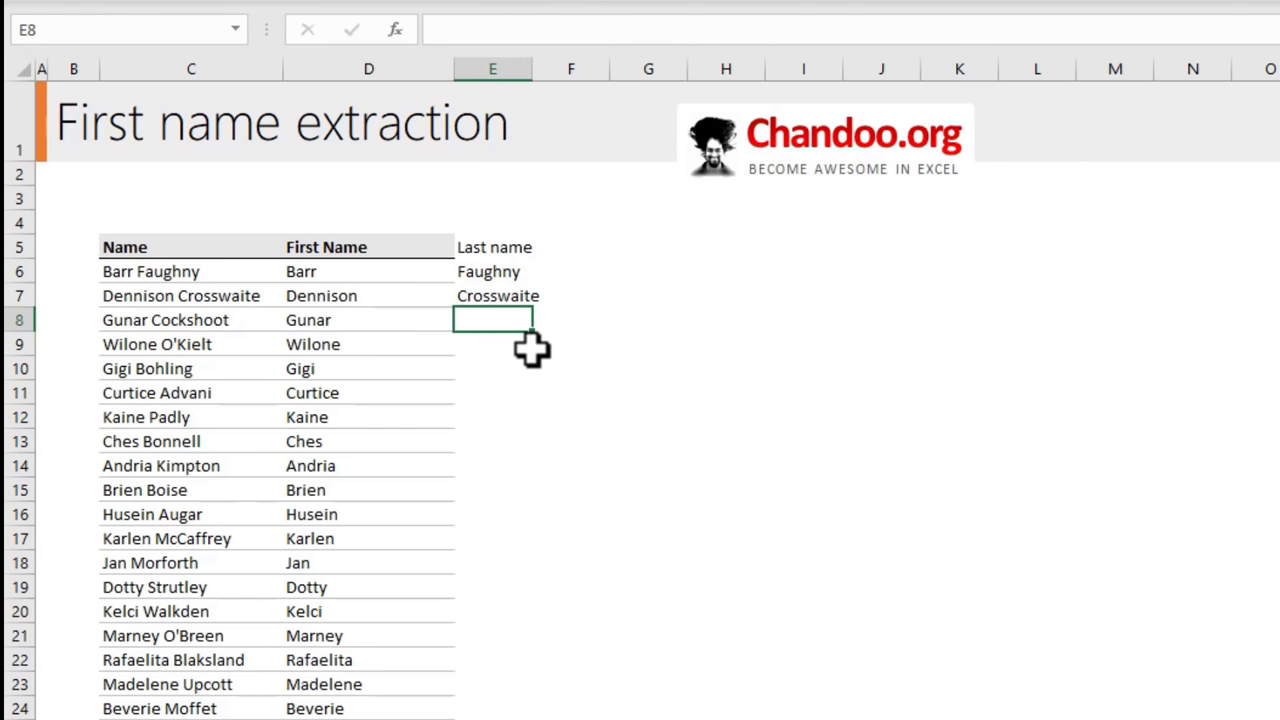
pyautogui.hotkey('ctrl', 'e')
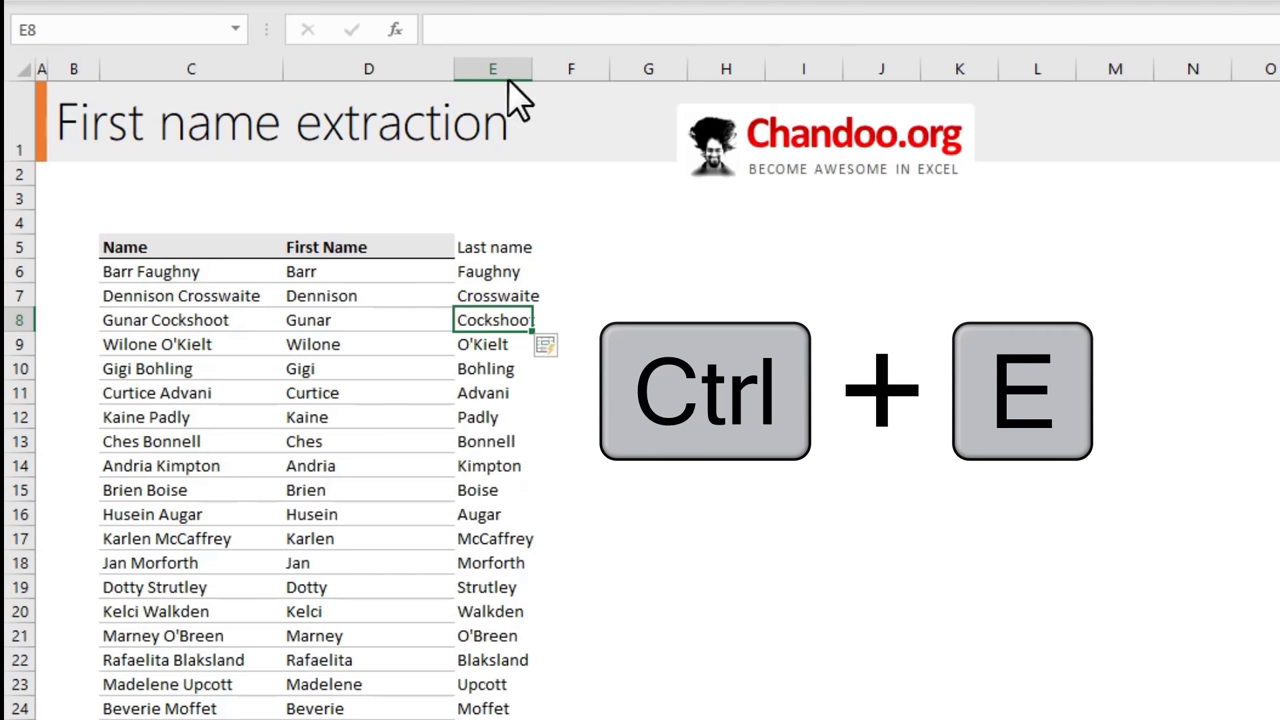
pyautogui.click(303, 15)
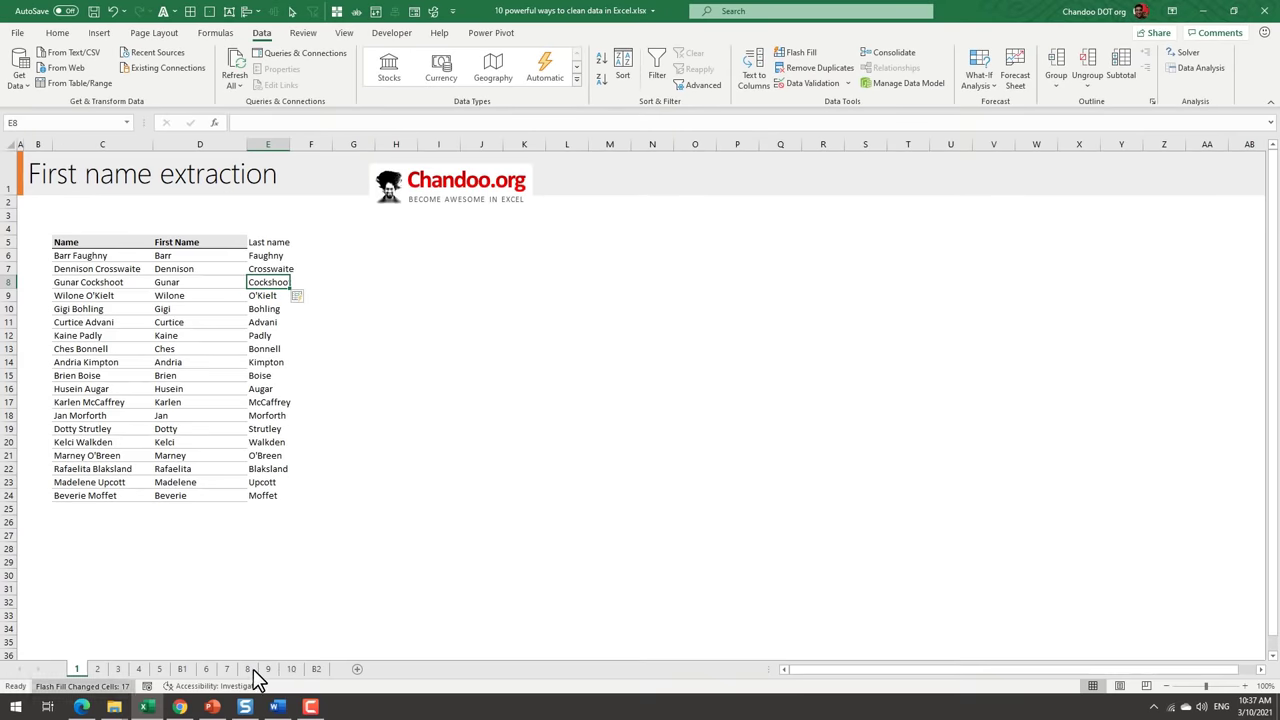
# Switch to the Number to Percentage sheet and select its Value column
pyautogui.click(97, 668)
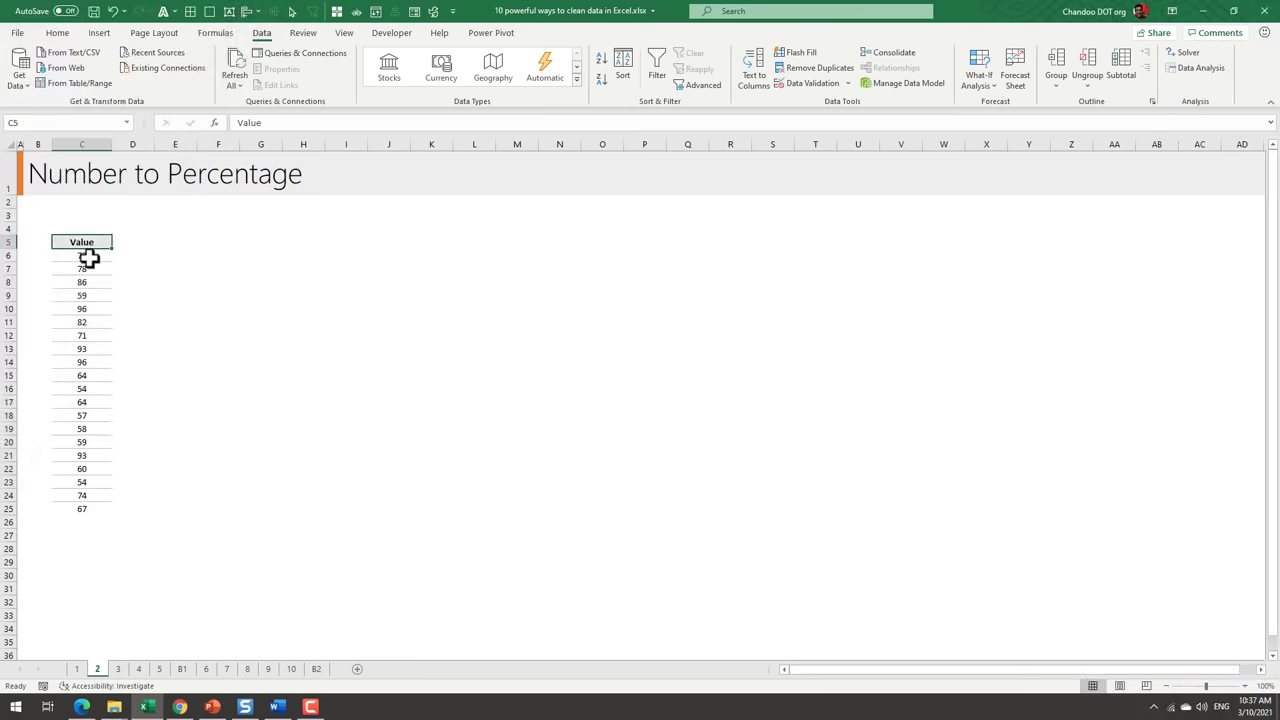
pyautogui.moveTo(89, 258); pyautogui.dragTo(84, 509)
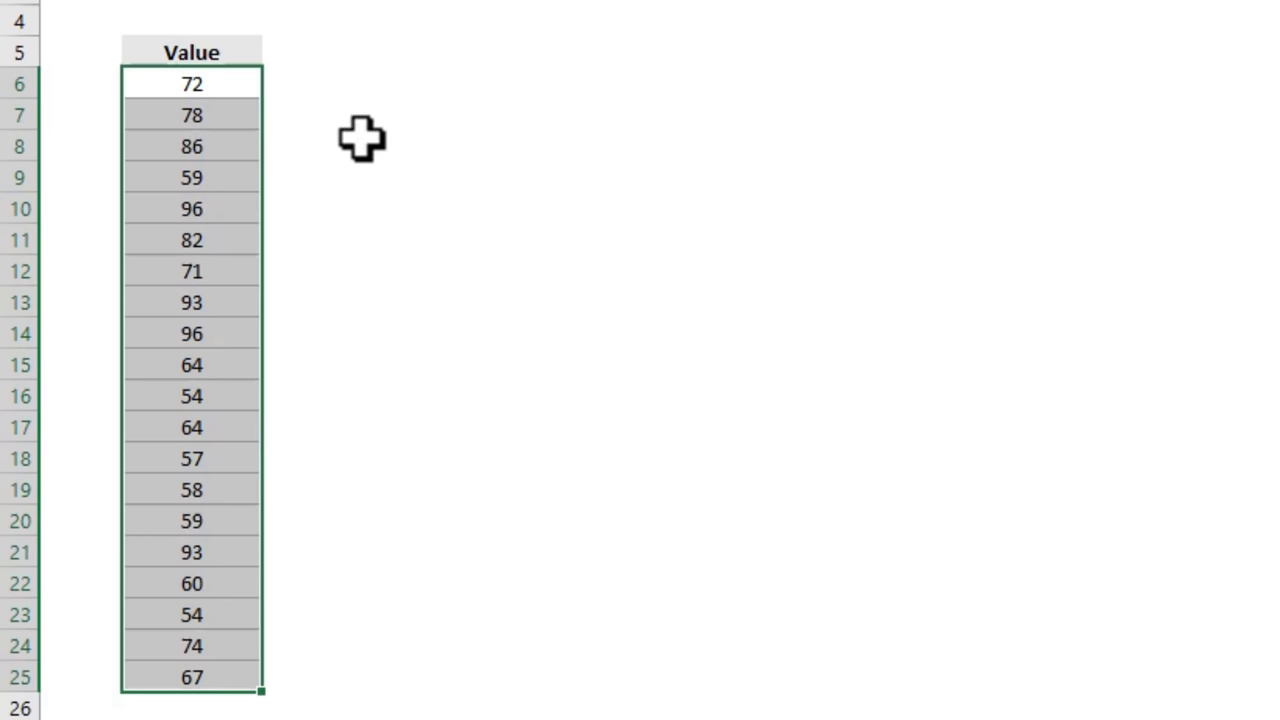
# Enter 100 in a spare cell beside the values, copy it, and select the Value numbers
pyautogui.click(580, 80)
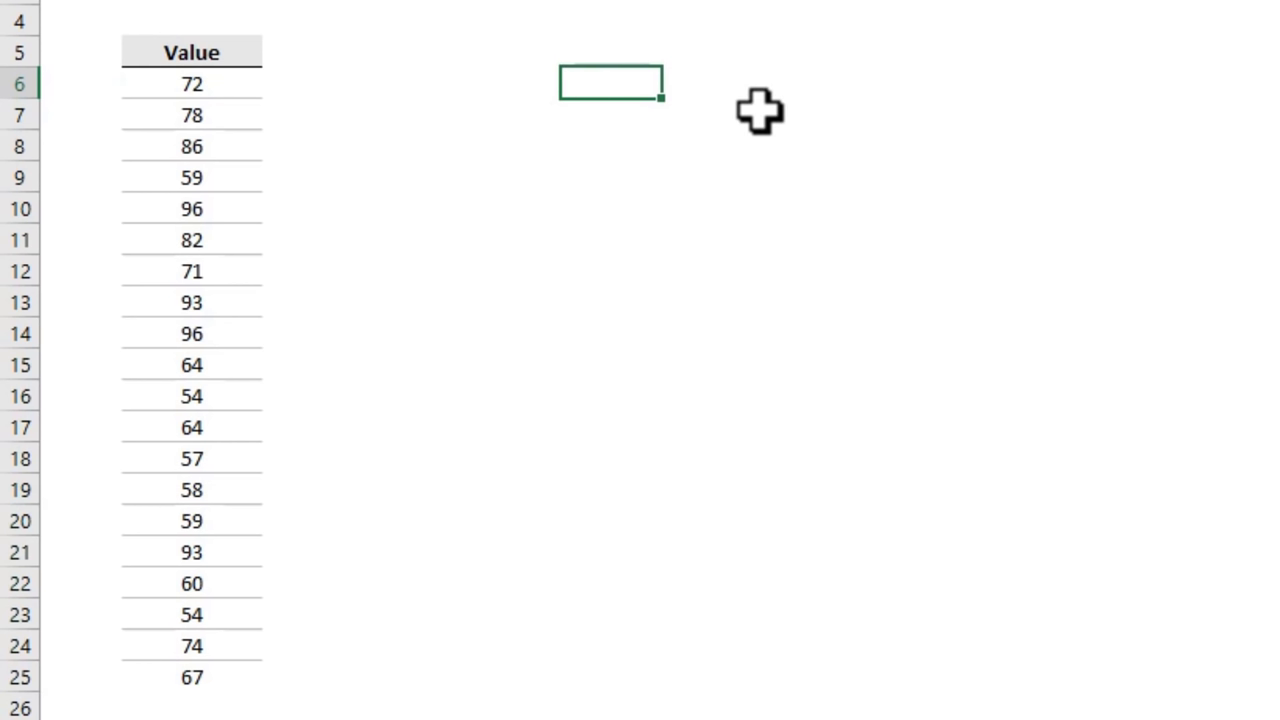
pyautogui.write('100')
pyautogui.press('Return')
pyautogui.click(630, 84)
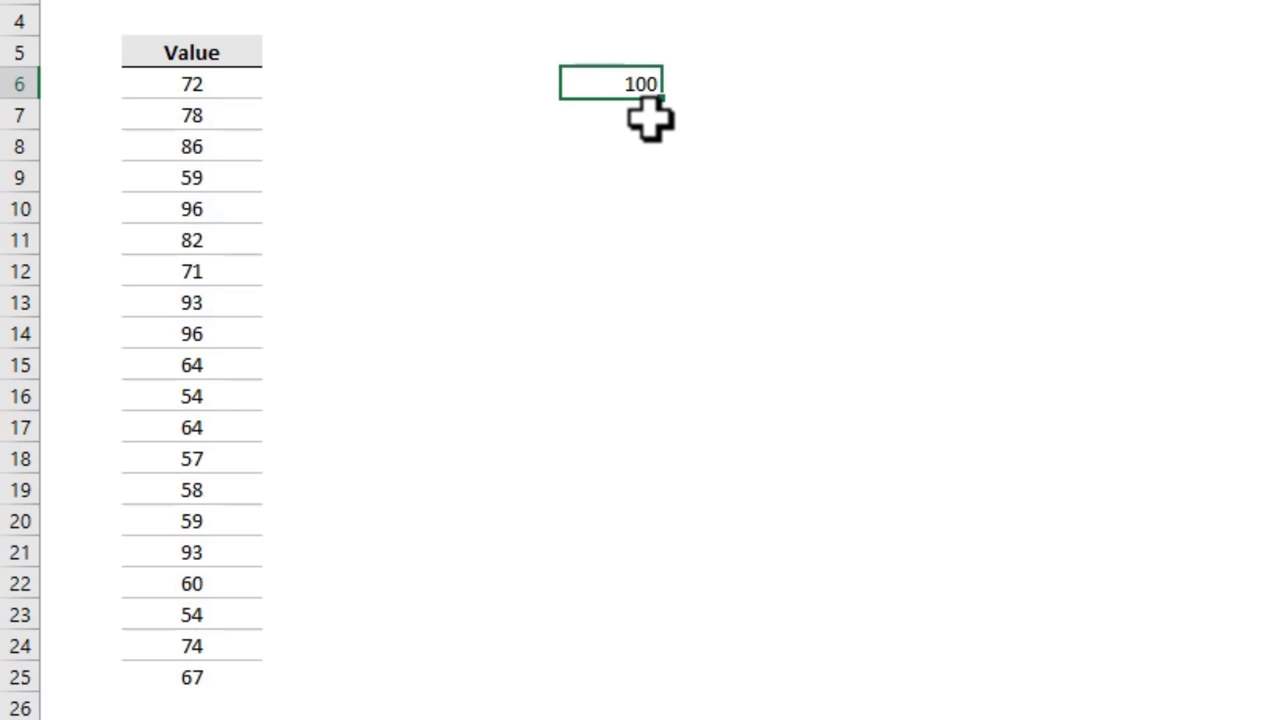
pyautogui.hotkey('ctrl', 'c')
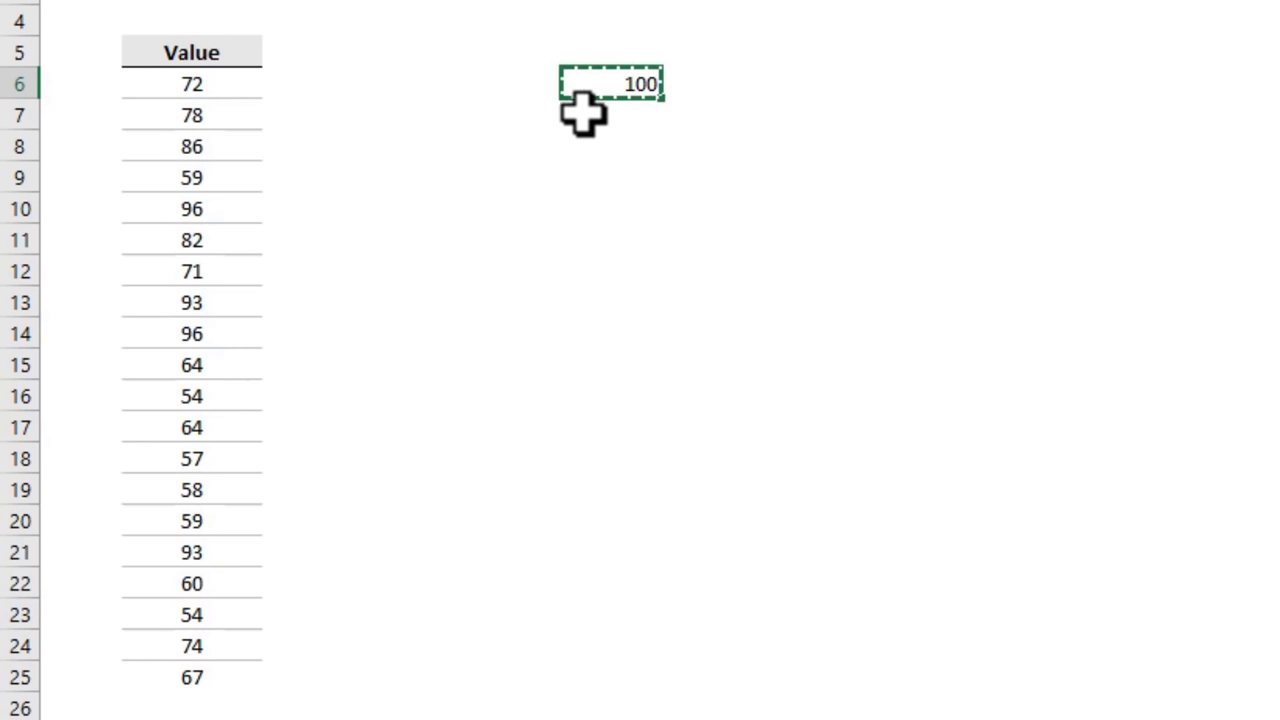
pyautogui.moveTo(178, 84); pyautogui.dragTo(198, 668)
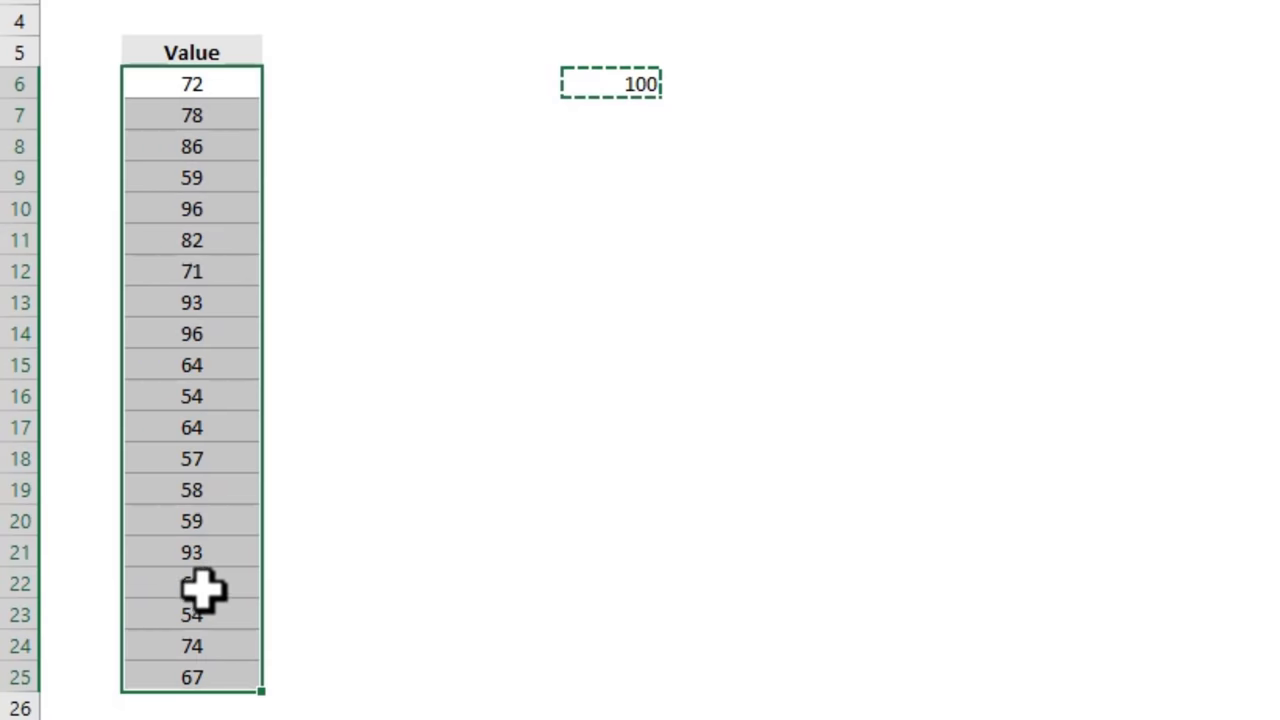
# Paste Special with Divide to divide the Value column by the copied 100
pyautogui.rightClick(230, 112)
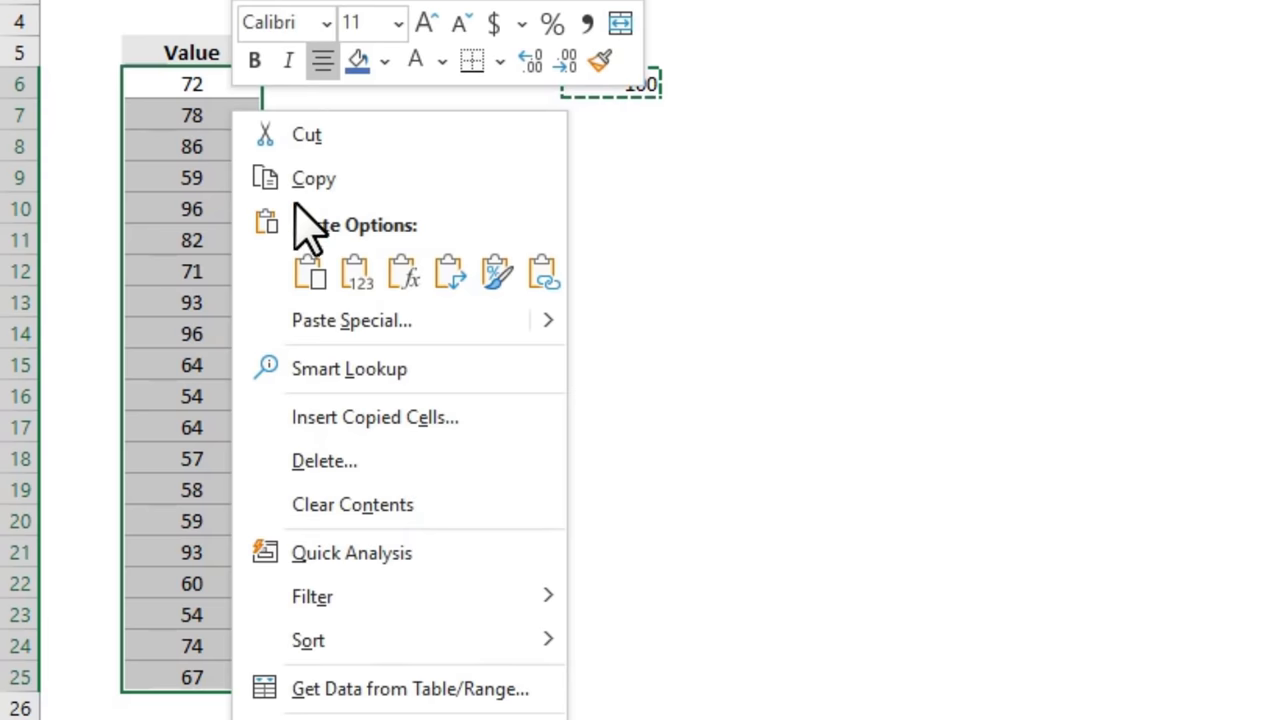
pyautogui.click(381, 322)
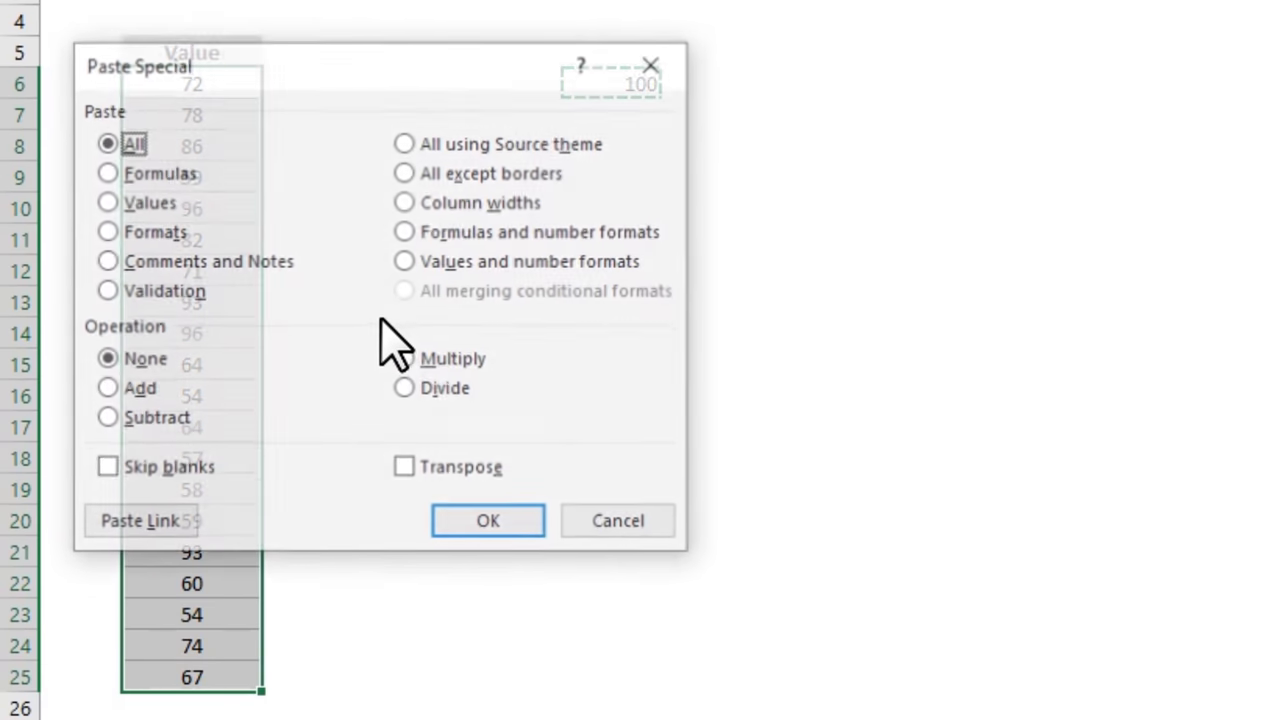
pyautogui.moveTo(400, 64); pyautogui.dragTo(982, 134)
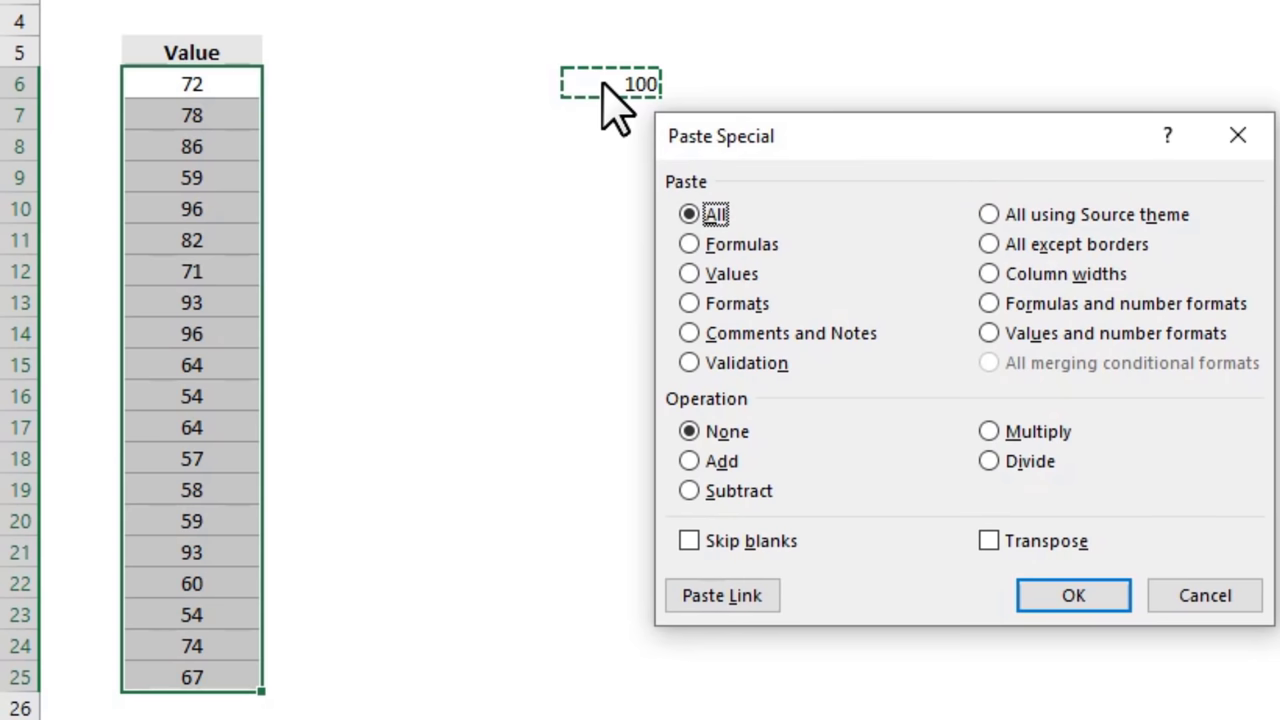
pyautogui.click(1022, 462)
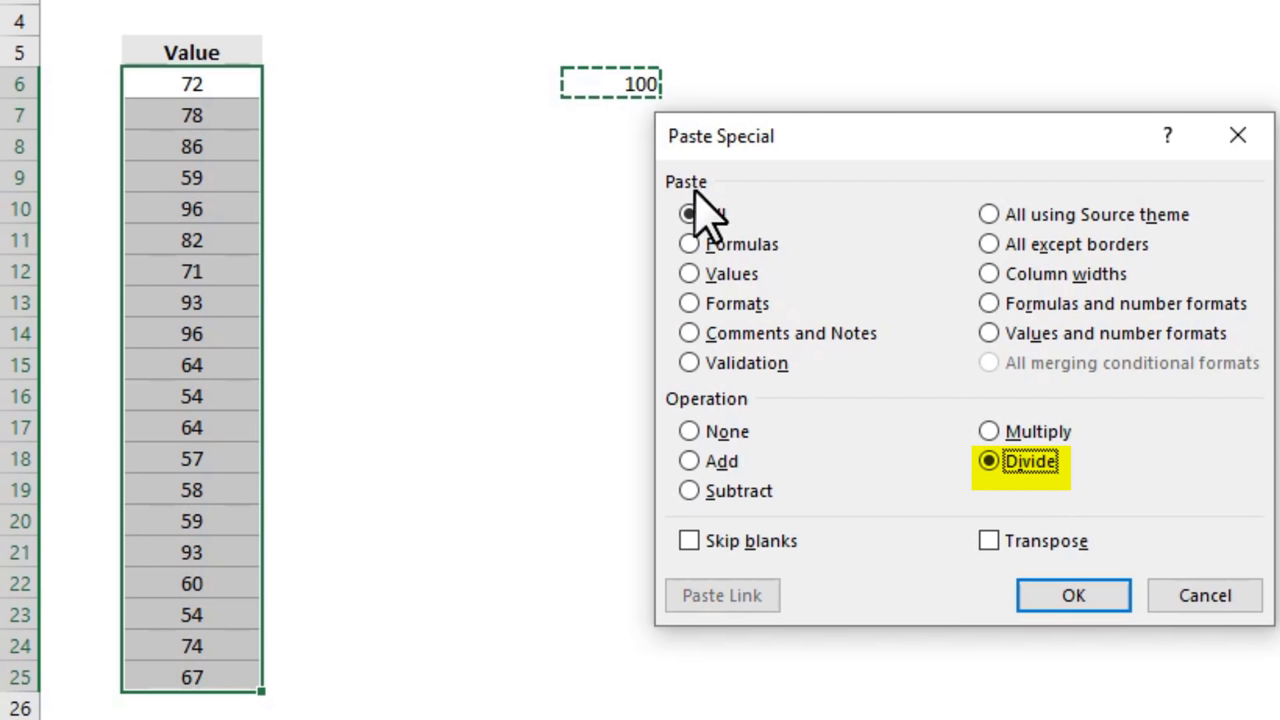
pyautogui.click(1068, 596)
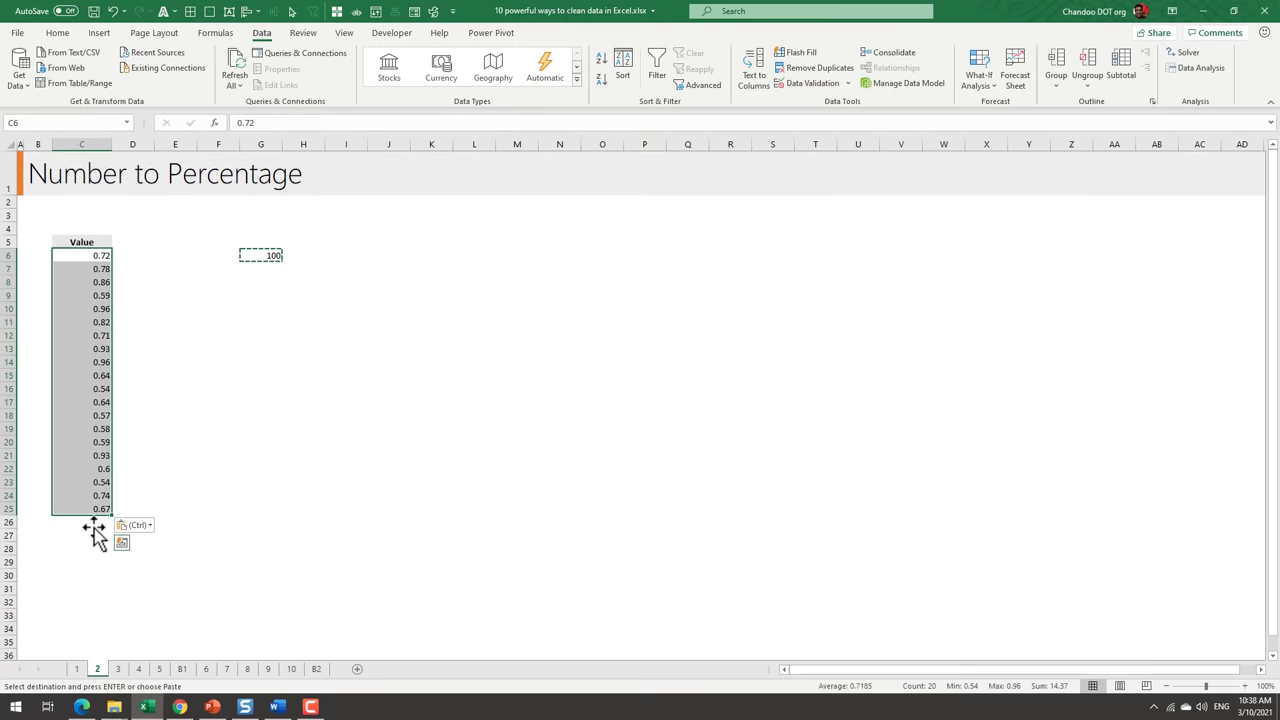
# Apply Percent Style to the selected Value column from the Home tab
pyautogui.click(58, 33)
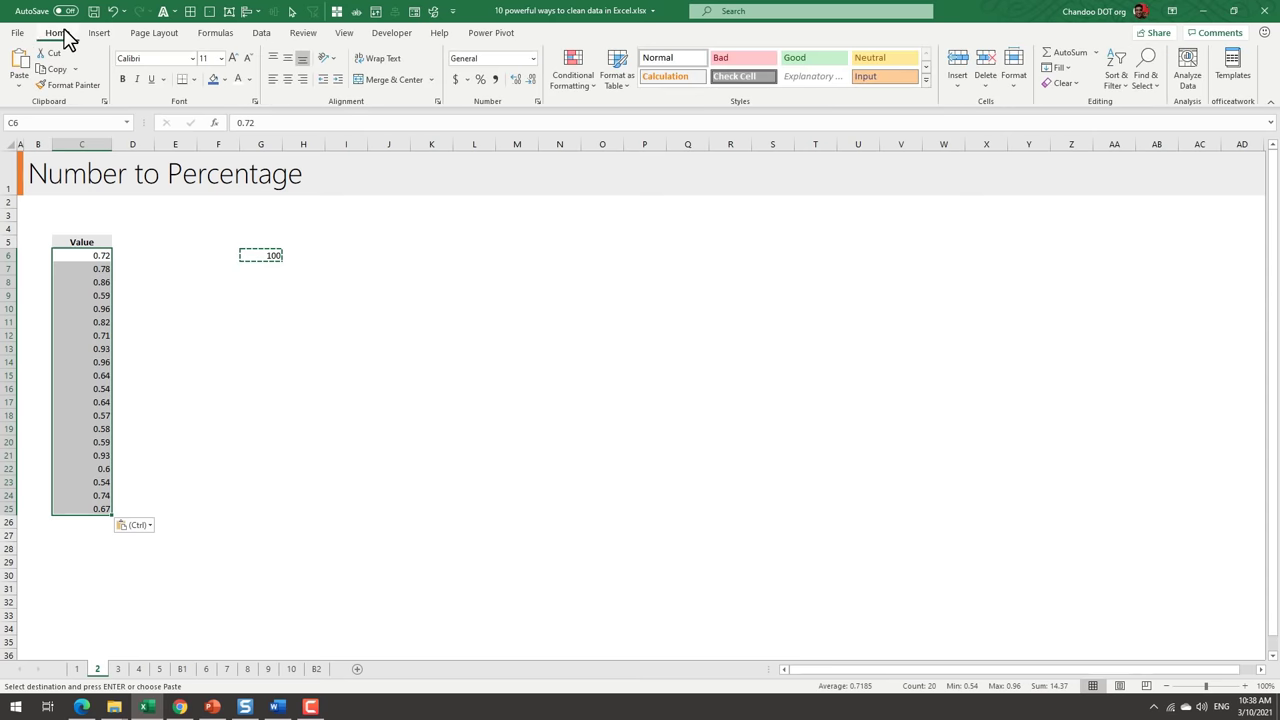
pyautogui.click(480, 80)
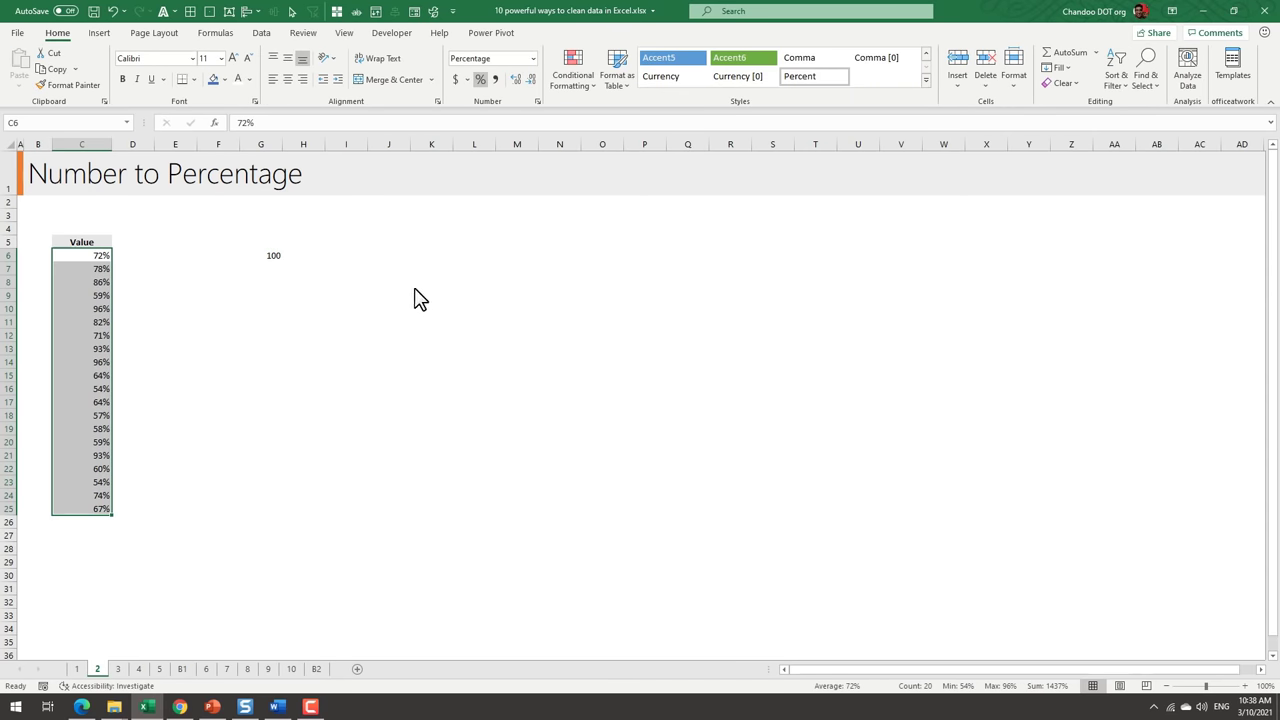
pyautogui.click(386, 377)
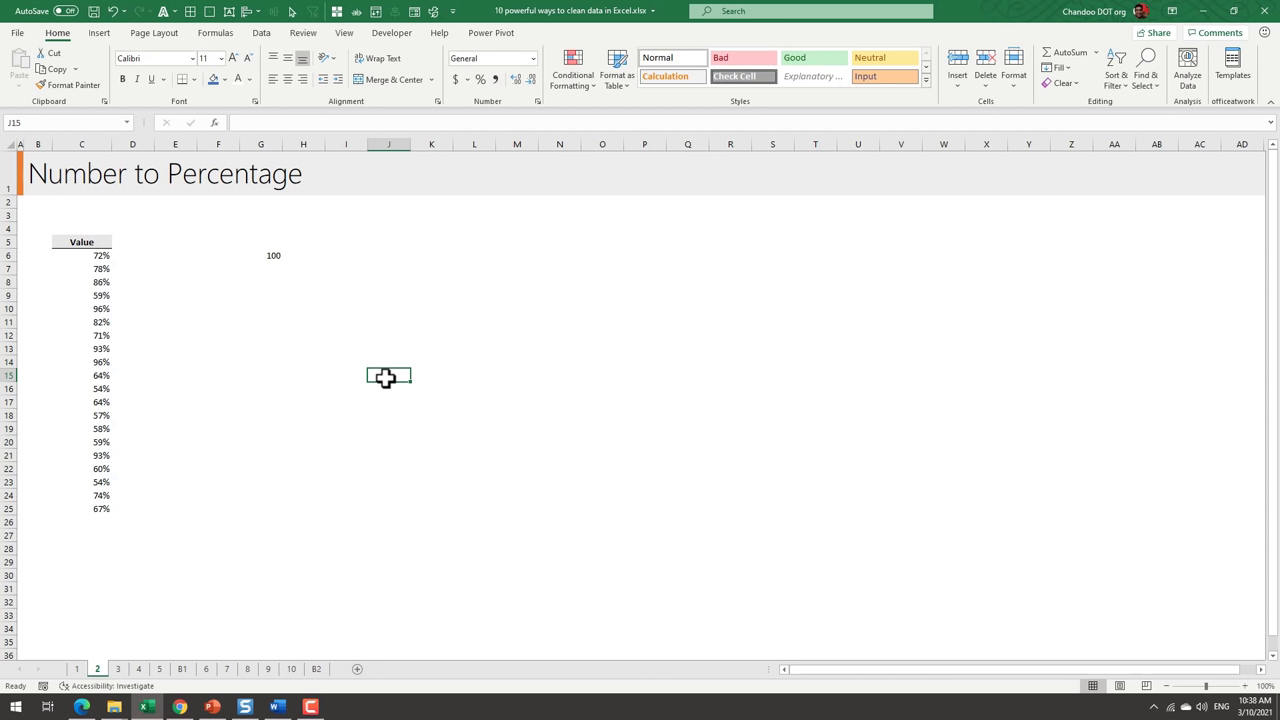
# Enter 1% in the cell below the 100 and copy it
pyautogui.click(274, 268)
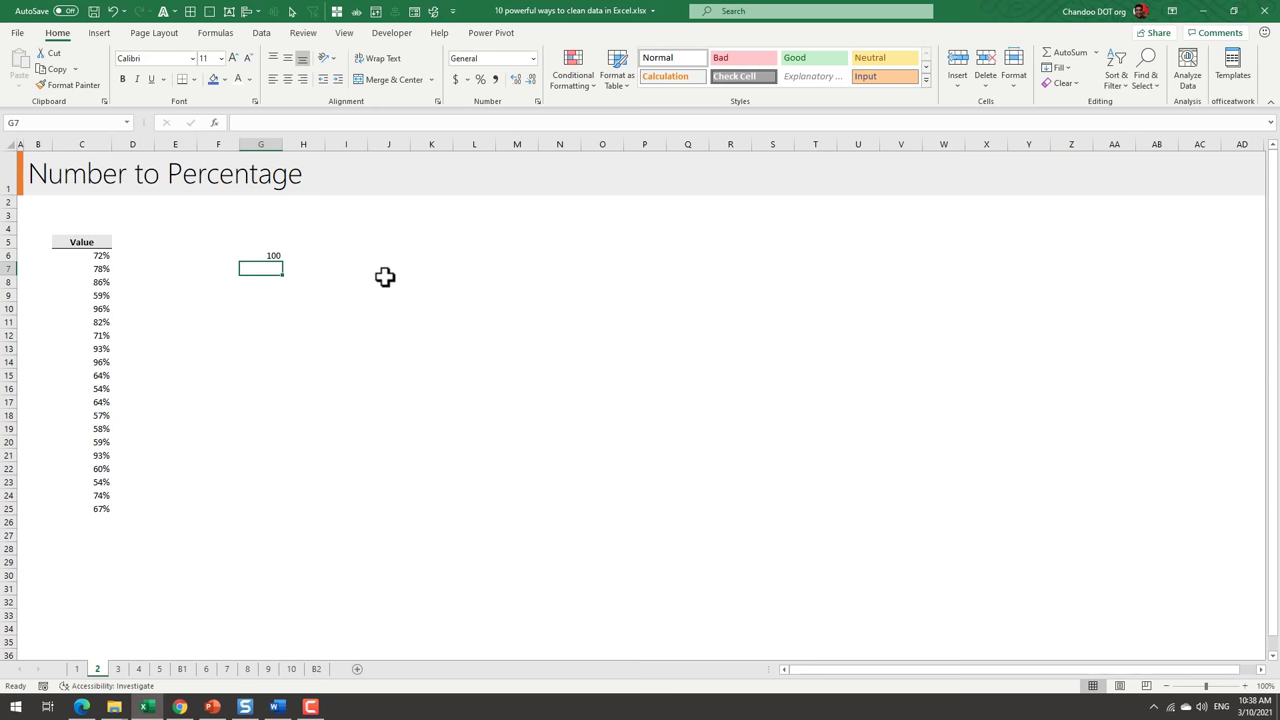
pyautogui.write('1')
pyautogui.write('%')
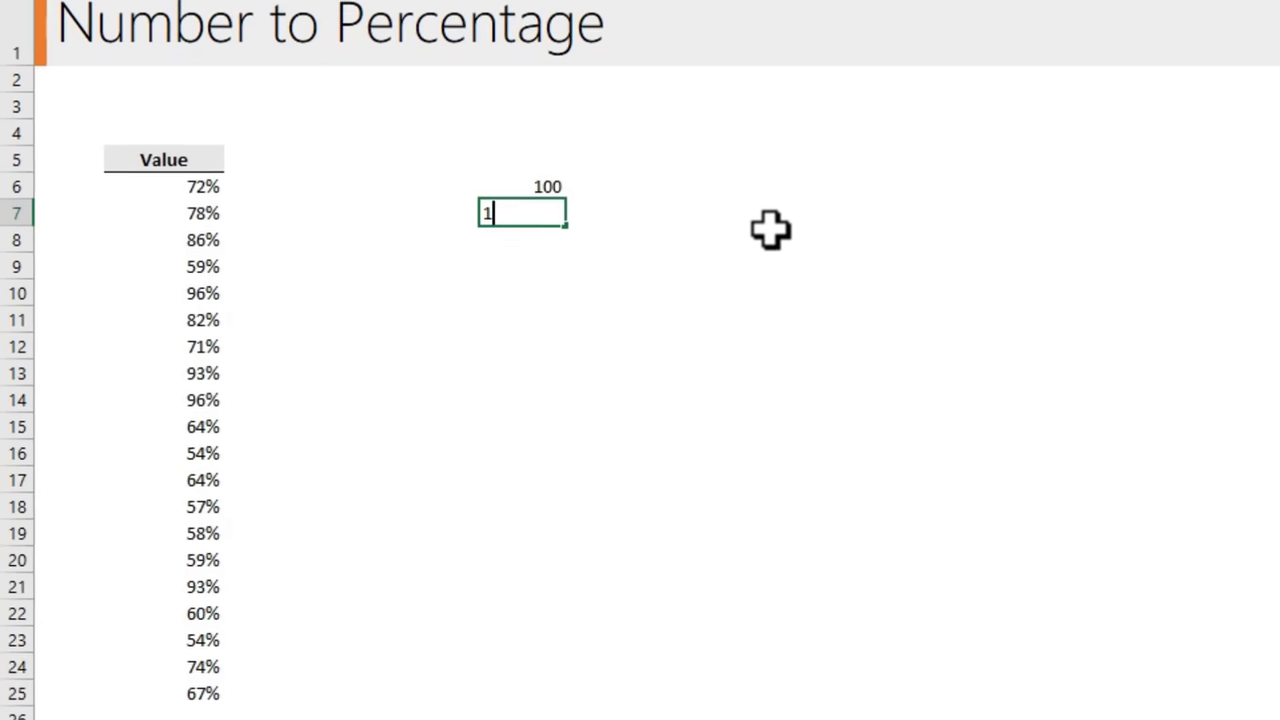
pyautogui.press('Return')
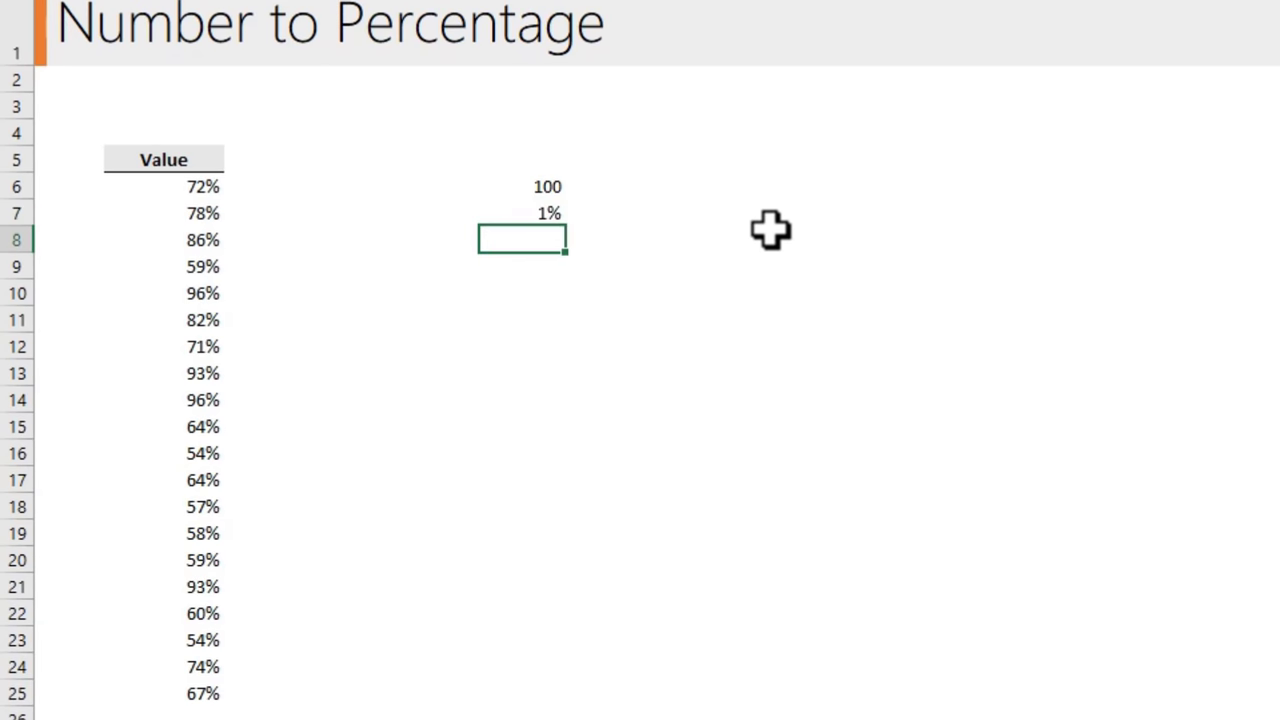
pyautogui.click(522, 212)
pyautogui.hotkey('ctrl', 'c')
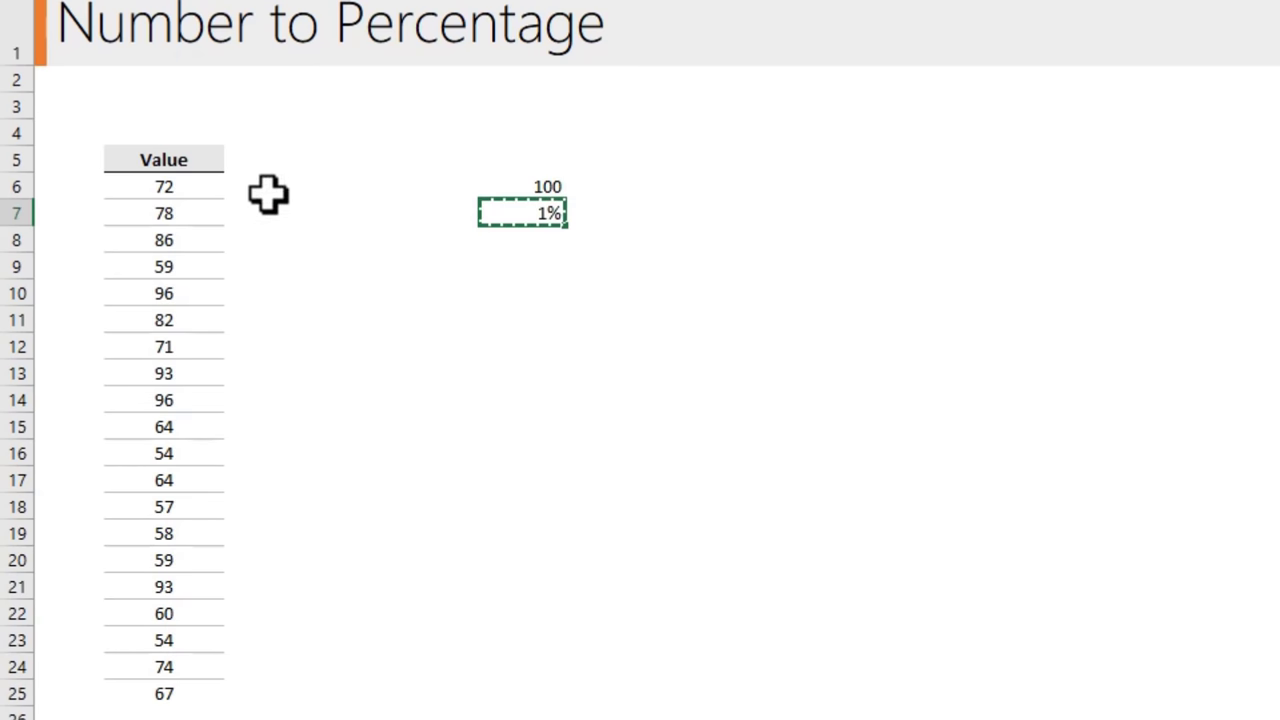
# Paste Special with Multiply to multiply B6:B25 by the copied 1%, giving 72% through 67%
pyautogui.moveTo(183, 191); pyautogui.dragTo(189, 691)
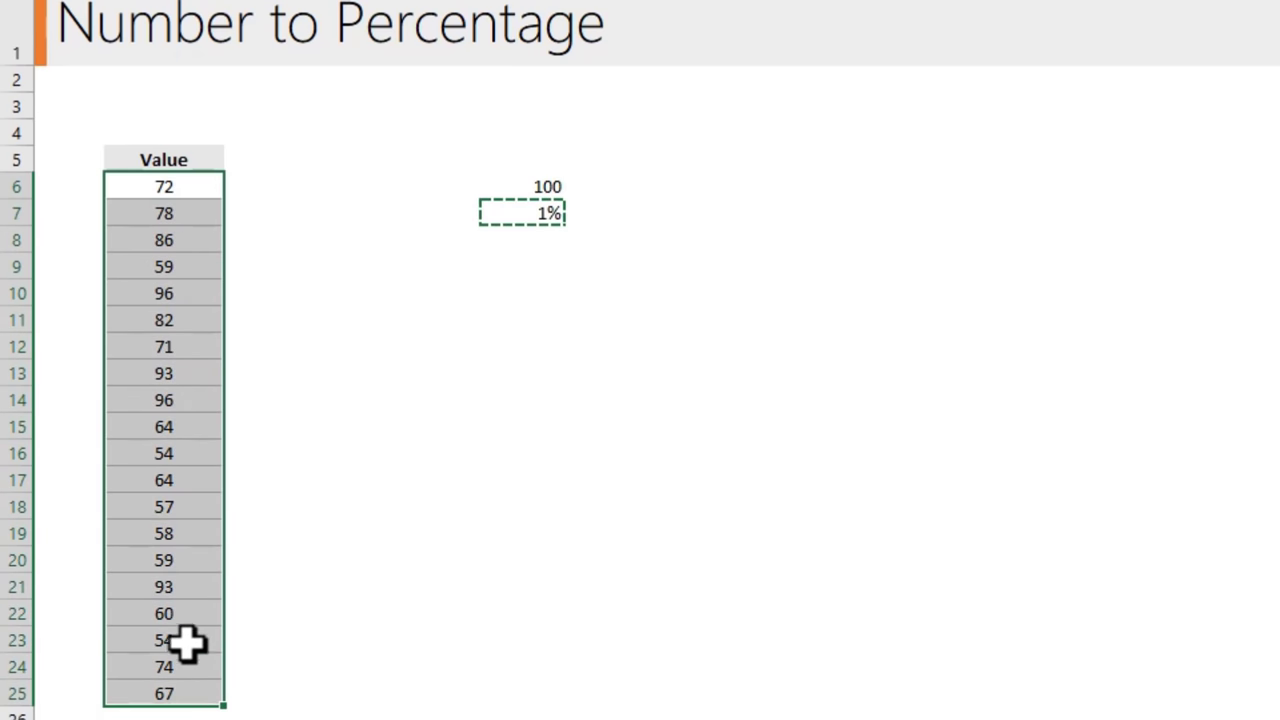
pyautogui.rightClick(215, 305)
pyautogui.click(294, 487)
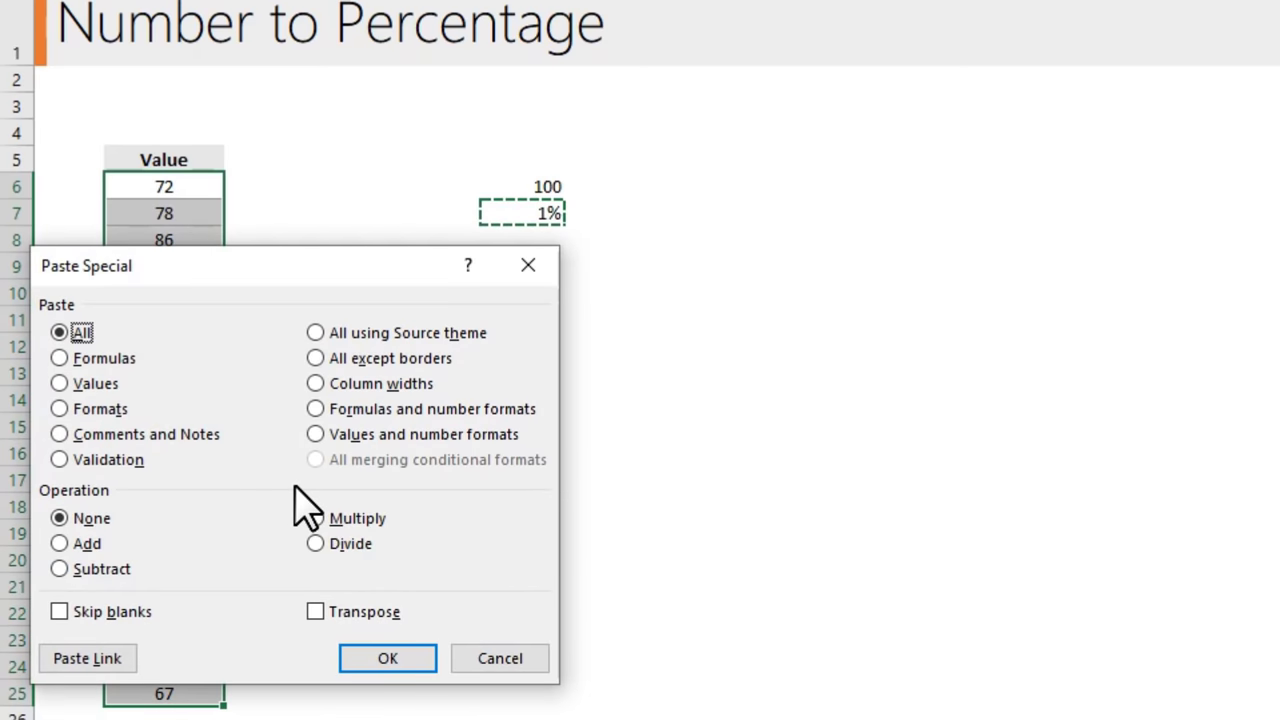
pyautogui.click(352, 518)
pyautogui.click(388, 658)
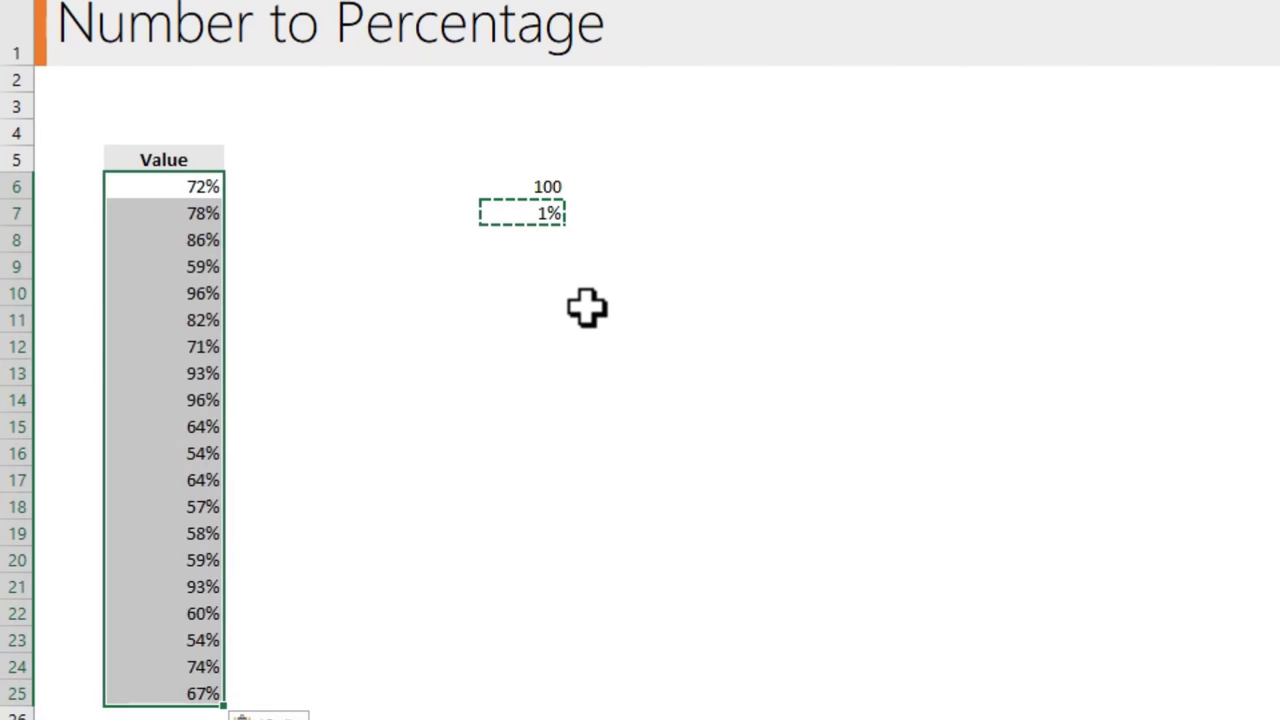
pyautogui.click(607, 266)
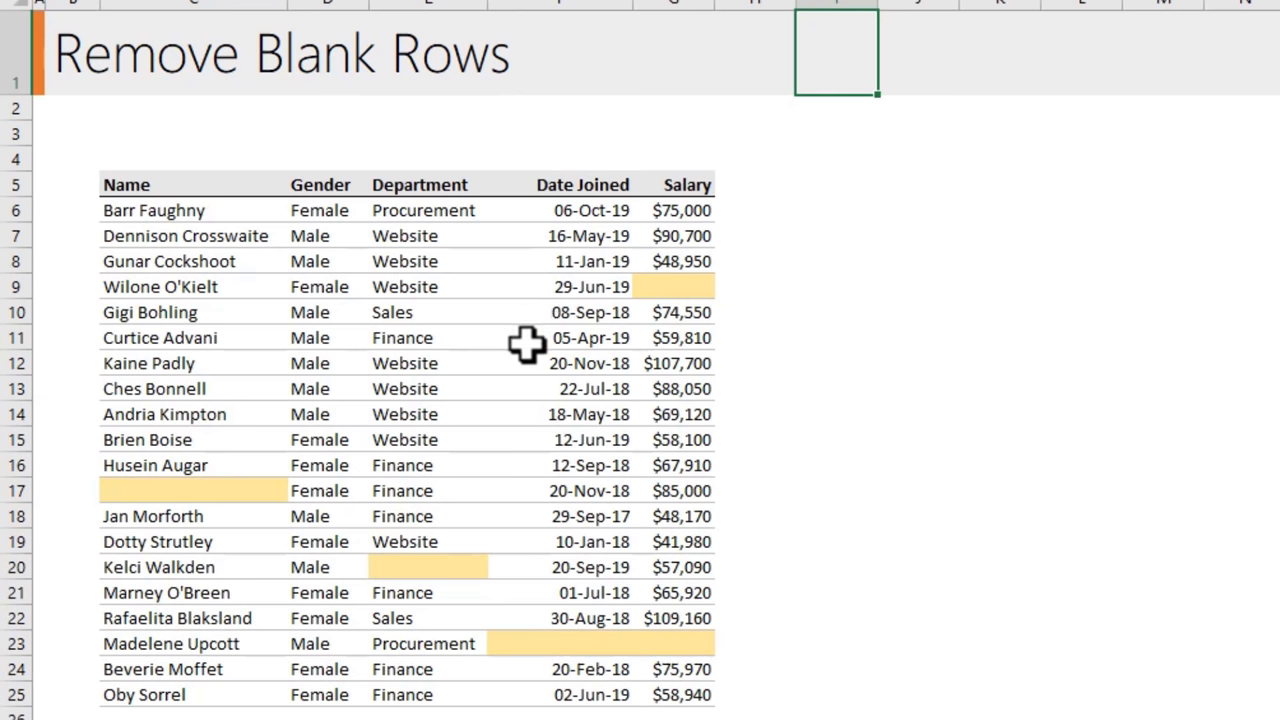
pyautogui.click(269, 497)
pyautogui.click(408, 562)
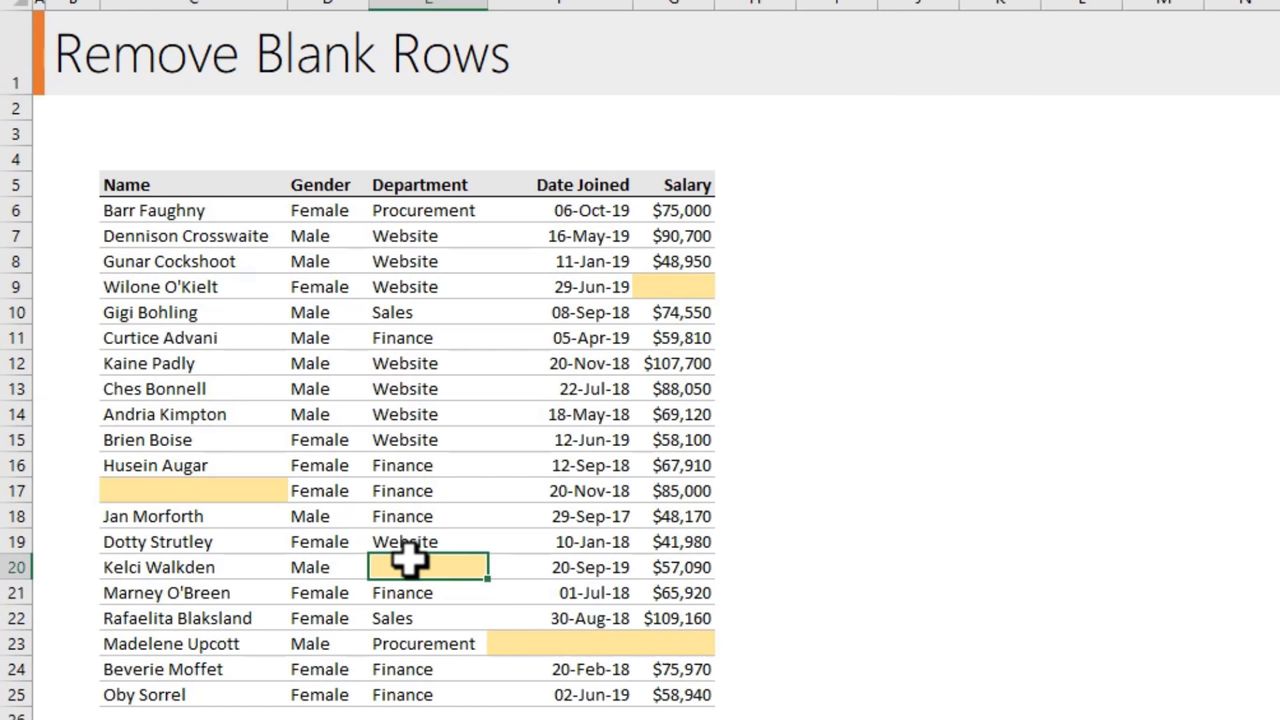
pyautogui.moveTo(503, 640); pyautogui.dragTo(700, 652)
pyautogui.click(688, 287)
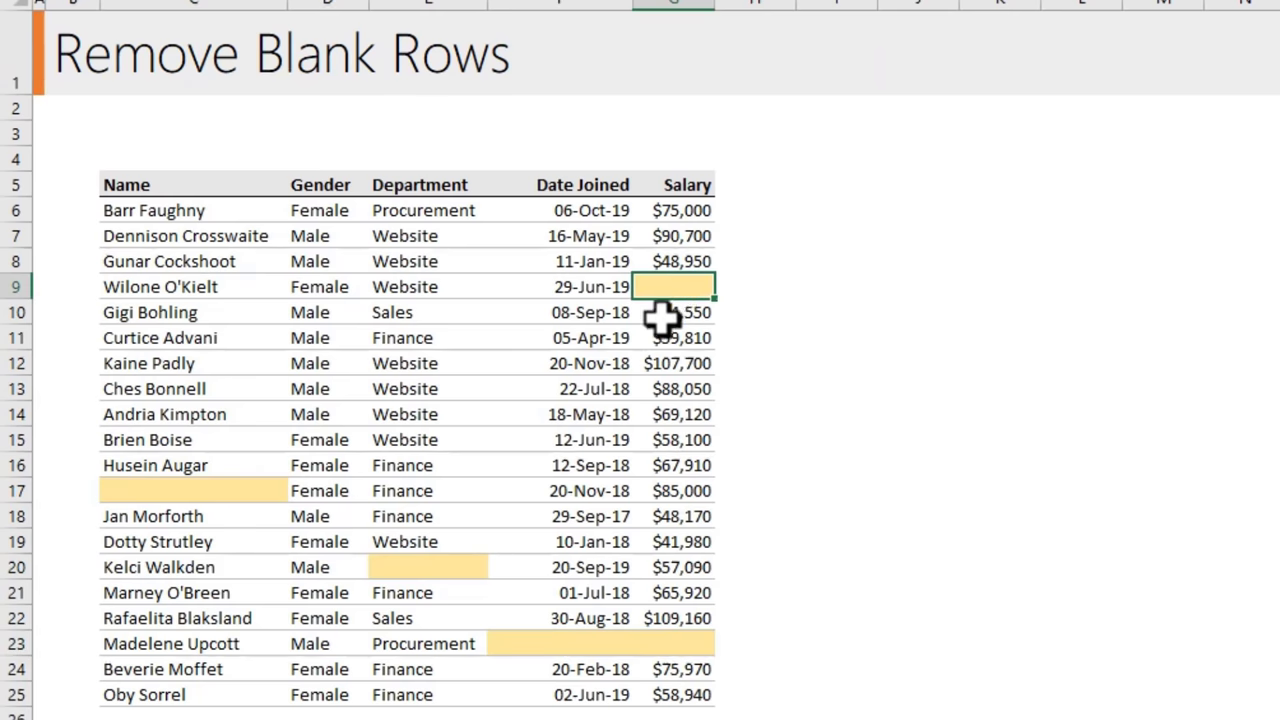
pyautogui.moveTo(223, 294); pyautogui.dragTo(634, 289)
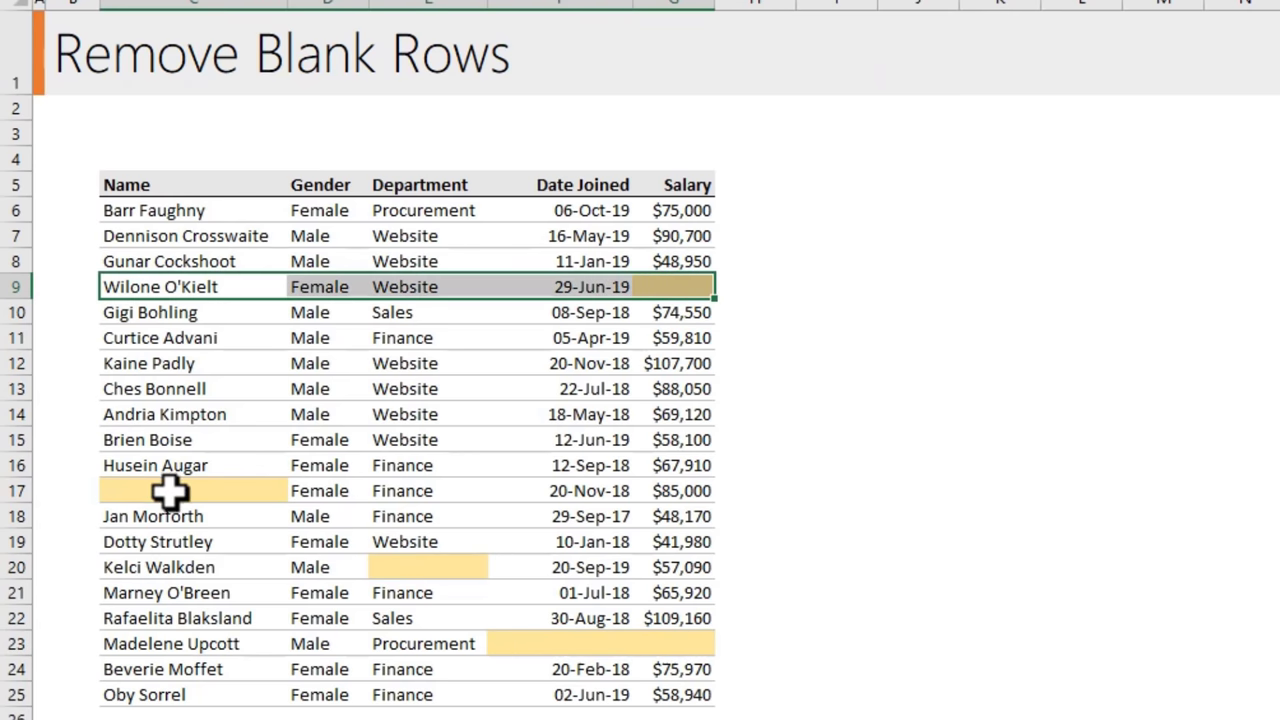
pyautogui.moveTo(170, 490); pyautogui.dragTo(663, 489)
pyautogui.moveTo(173, 567); pyautogui.dragTo(654, 571)
pyautogui.moveTo(690, 669); pyautogui.dragTo(686, 643)
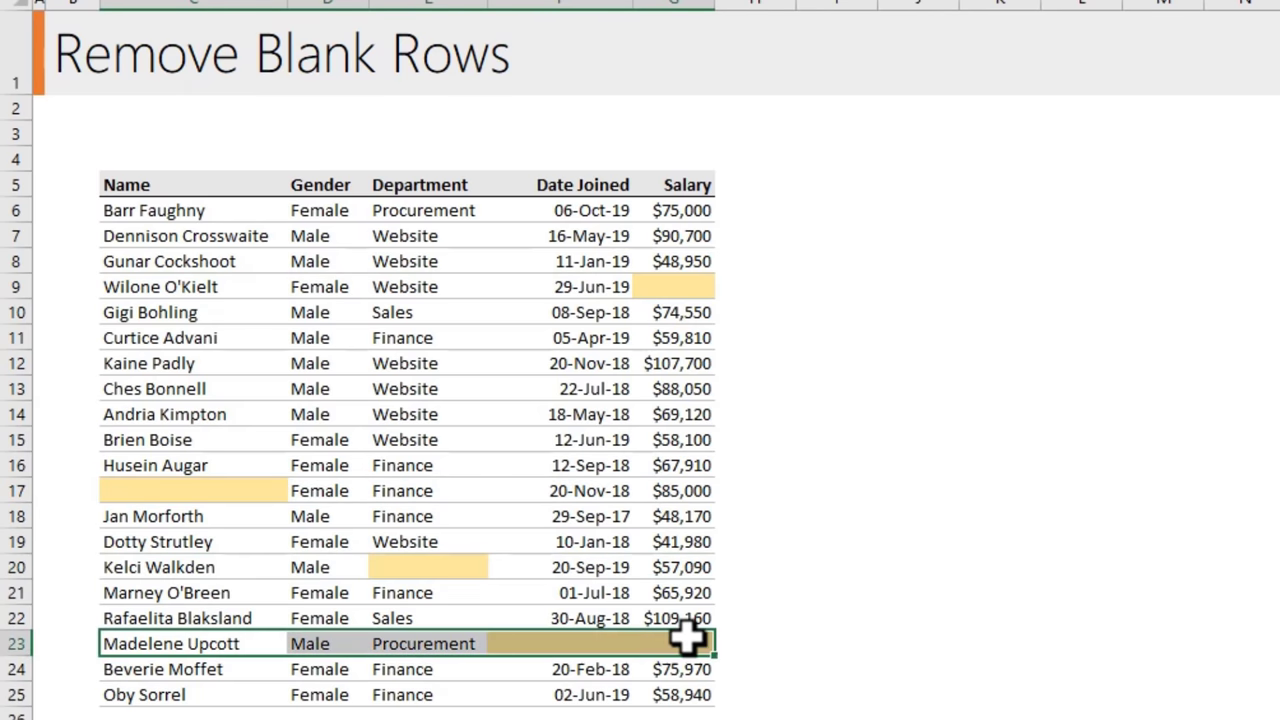
pyautogui.click(750, 385)
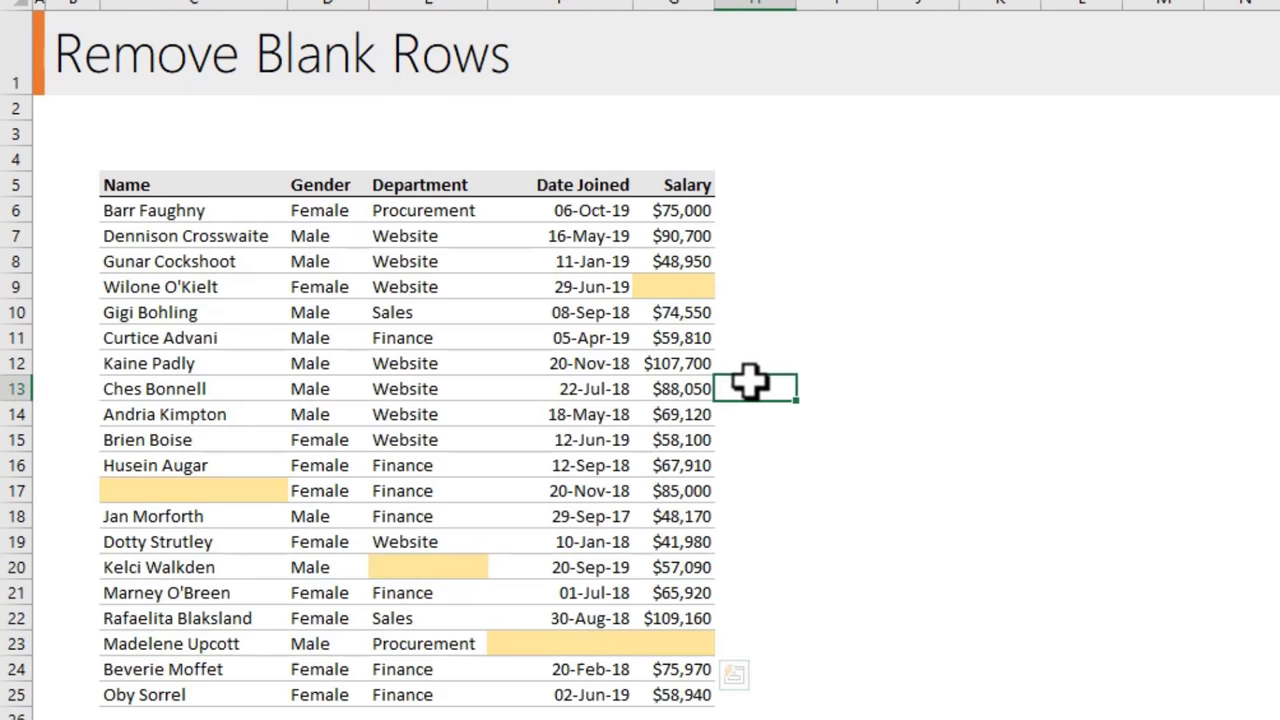
pyautogui.click(668, 287)
pyautogui.click(415, 550)
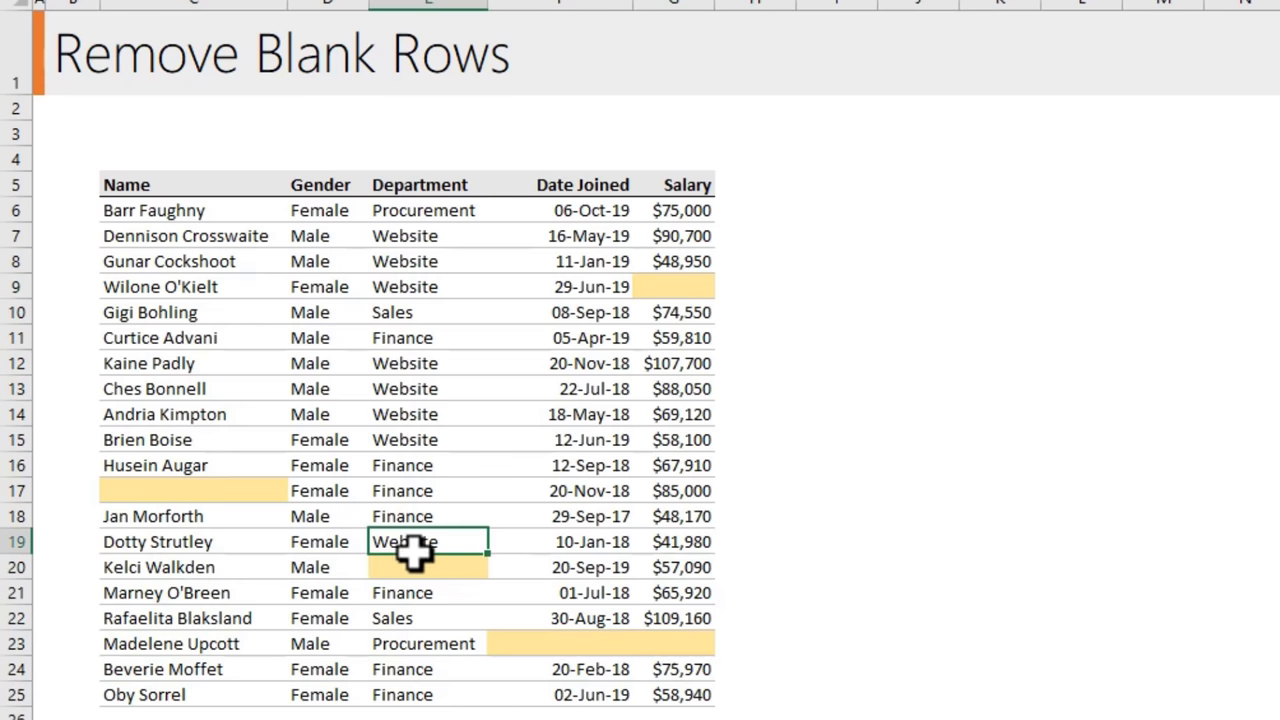
pyautogui.click(240, 487)
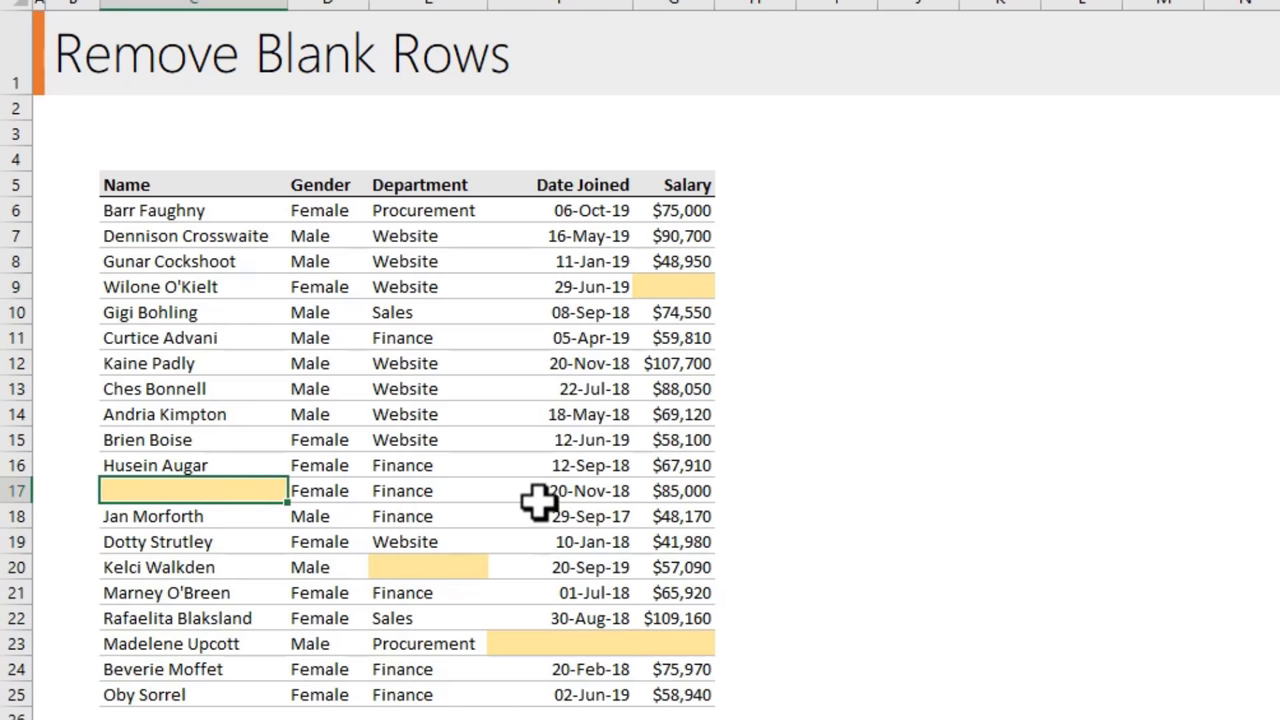
# Select the employee table from its first cell to the end, then pick Blanks in Go To Special
pyautogui.click(145, 210)
pyautogui.hotkey('ctrl', 'shift', 'End')
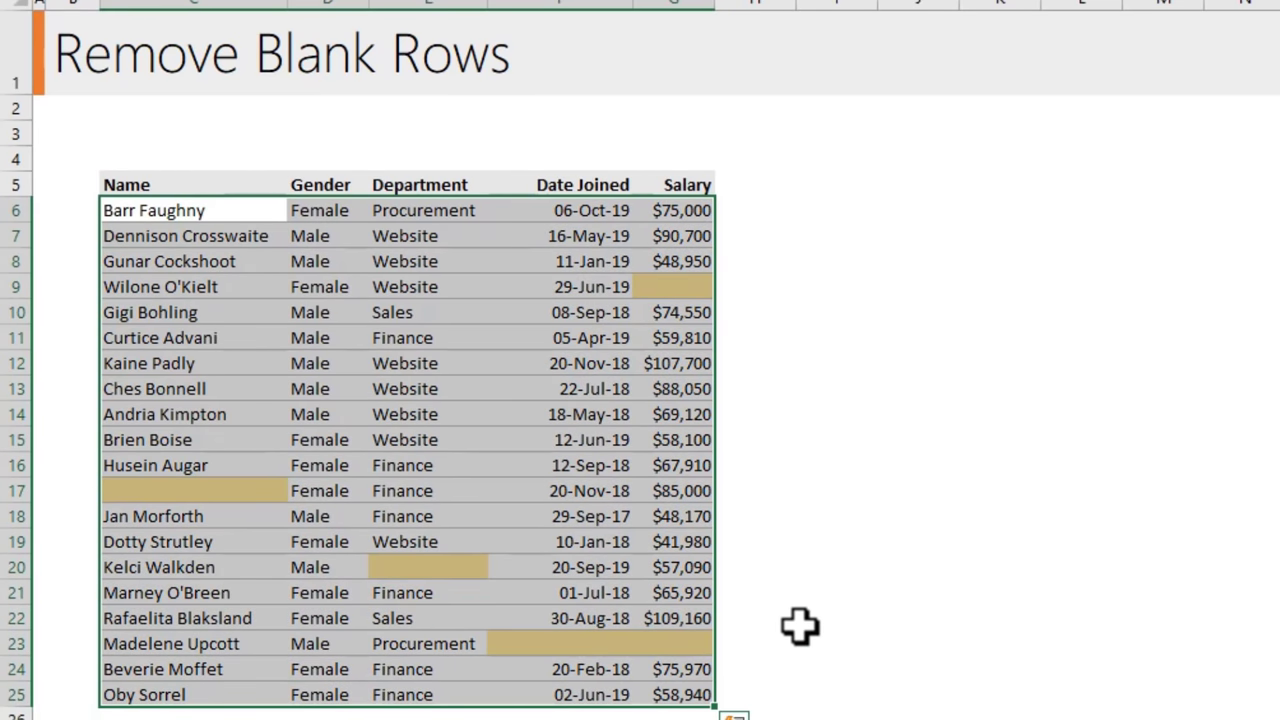
pyautogui.press('F5')
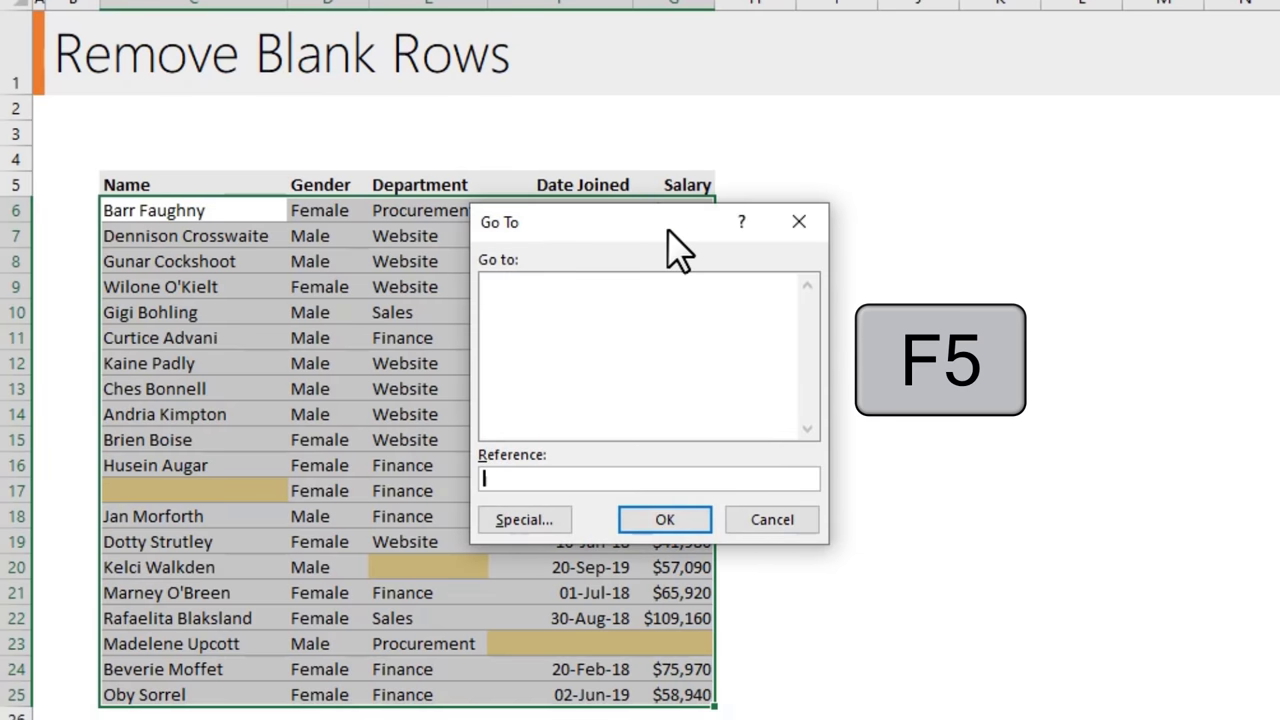
pyautogui.moveTo(678, 248); pyautogui.dragTo(1116, 245)
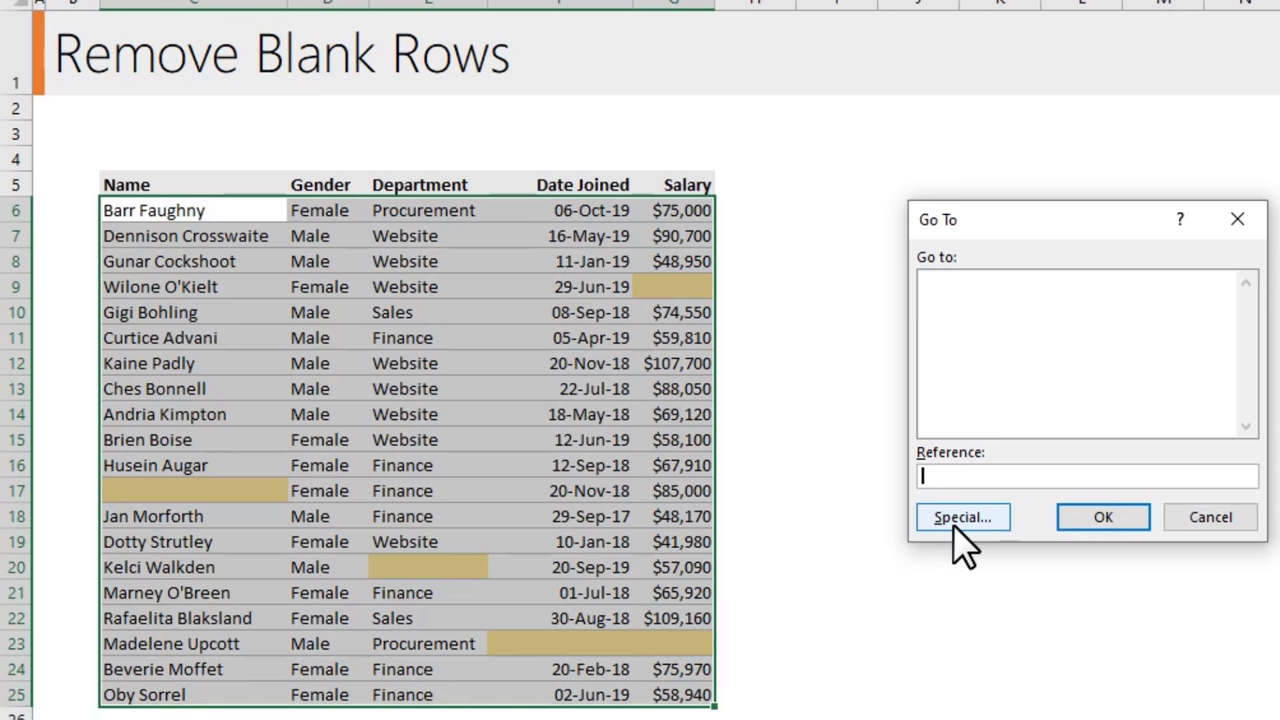
pyautogui.click(962, 520)
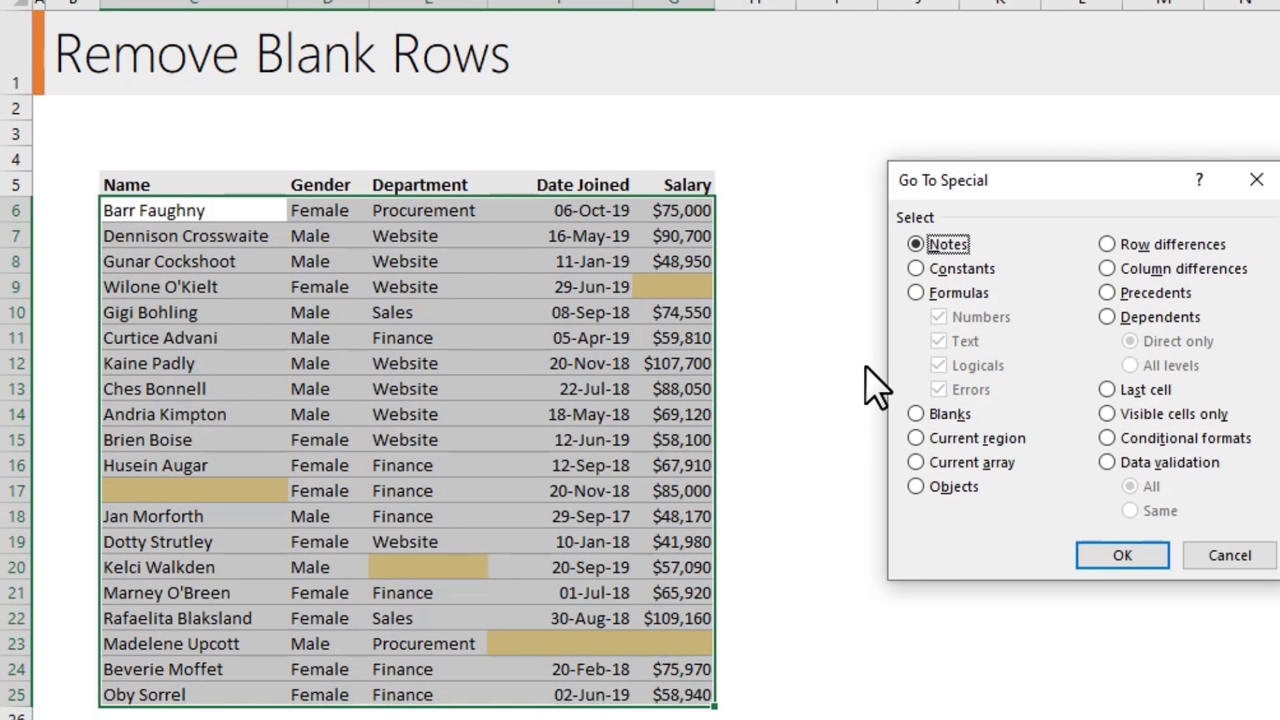
pyautogui.click(955, 416)
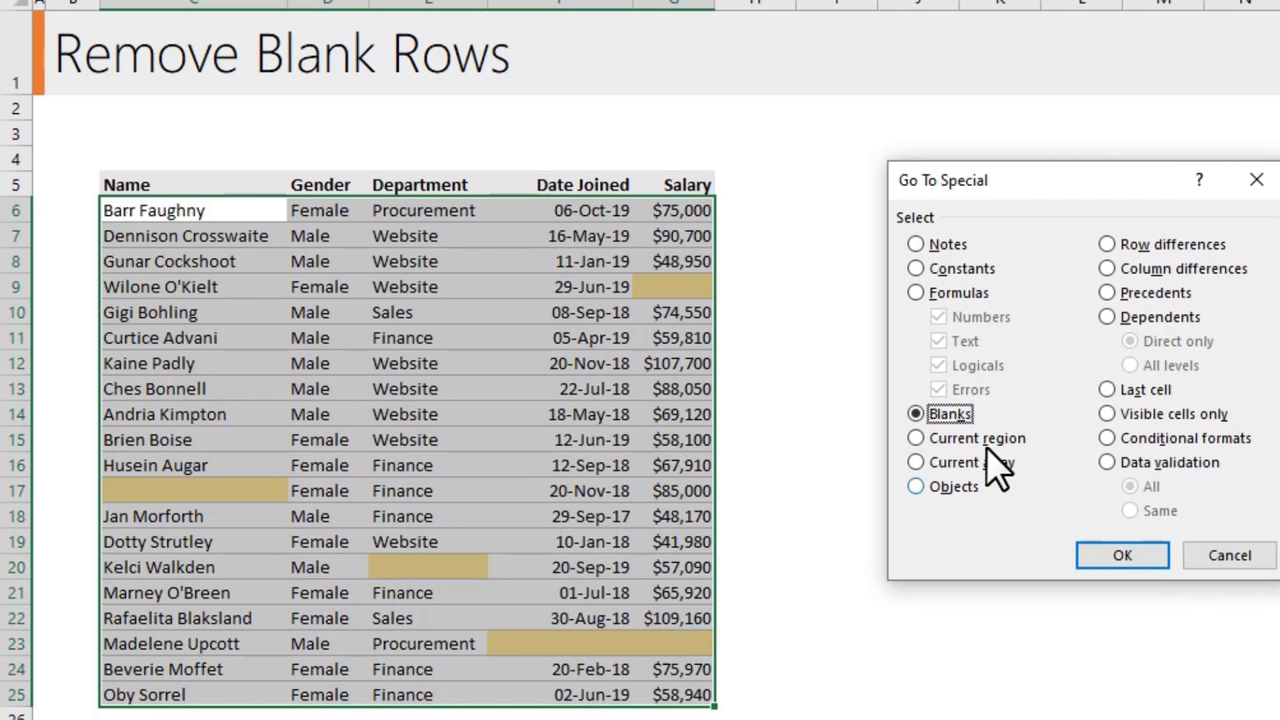
pyautogui.click(1110, 560)
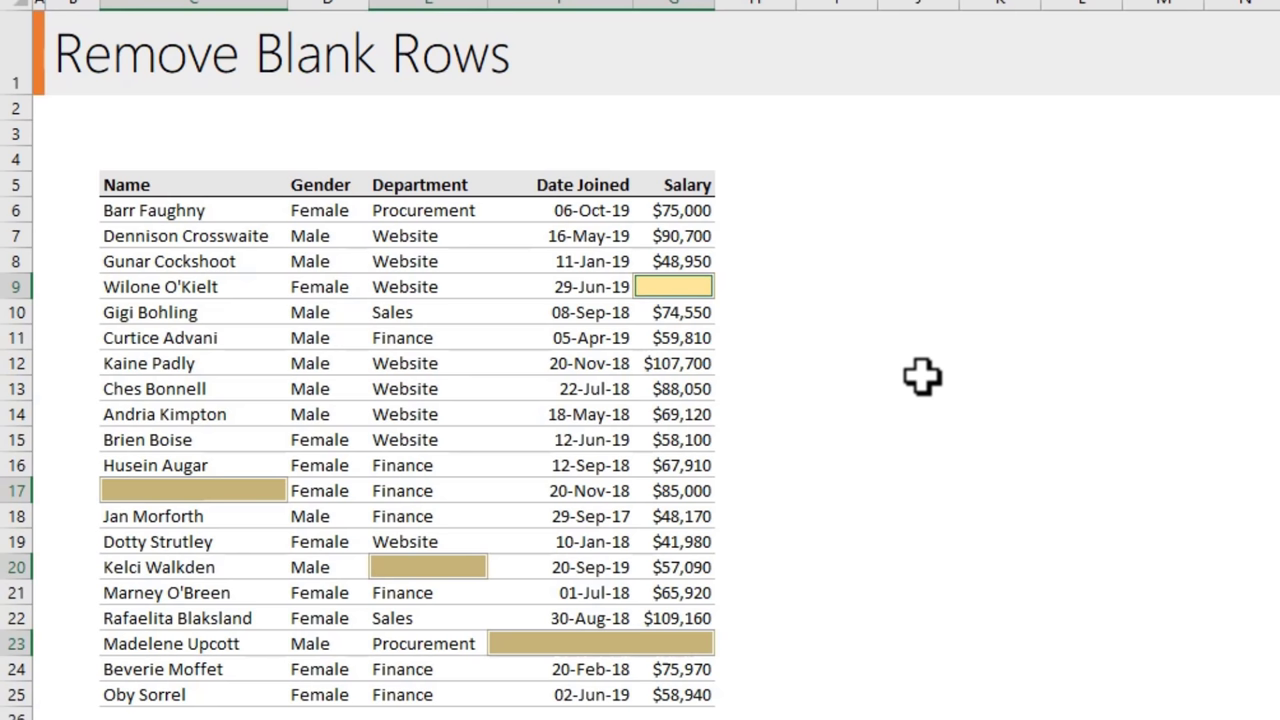
# Delete the entire rows containing the selected blank cells
pyautogui.hotkey('ctrl', '-')
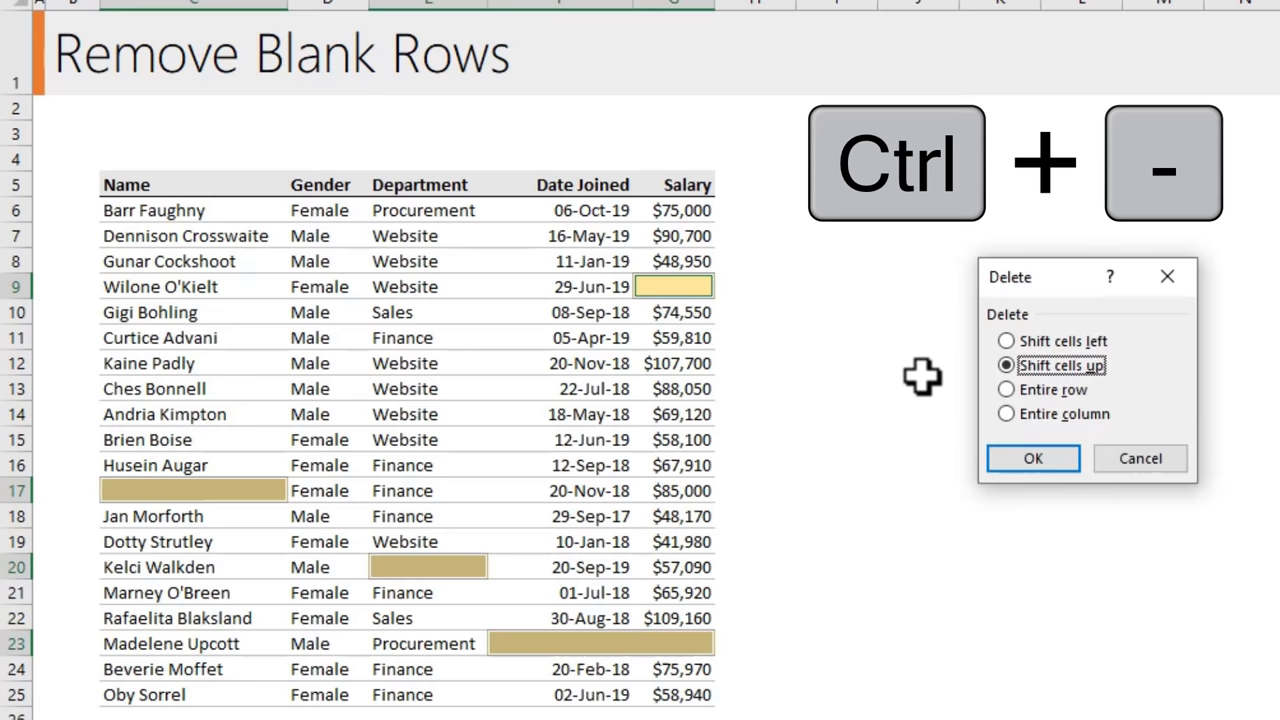
pyautogui.click(1022, 390)
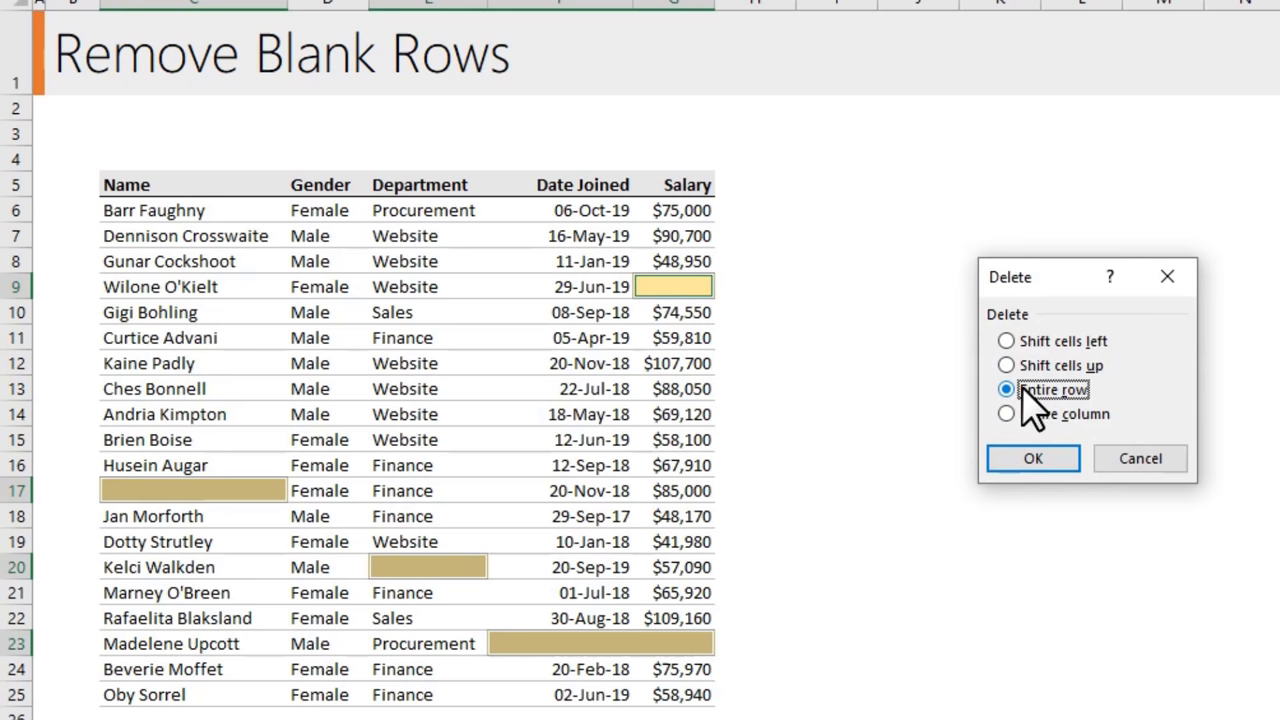
pyautogui.click(1033, 462)
pyautogui.click(1015, 466)
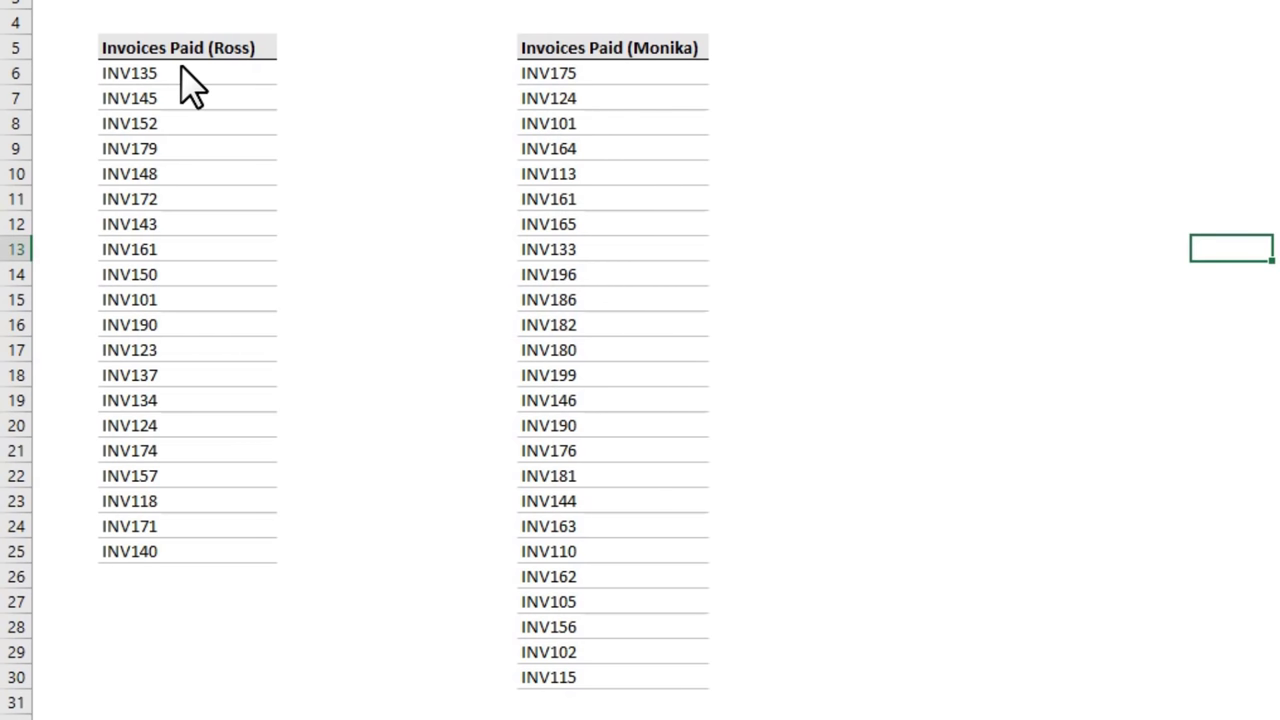
# Select invoice list C6:C25, then Ctrl-add G6:G30 to the selection
pyautogui.moveTo(183, 66); pyautogui.dragTo(160, 545)
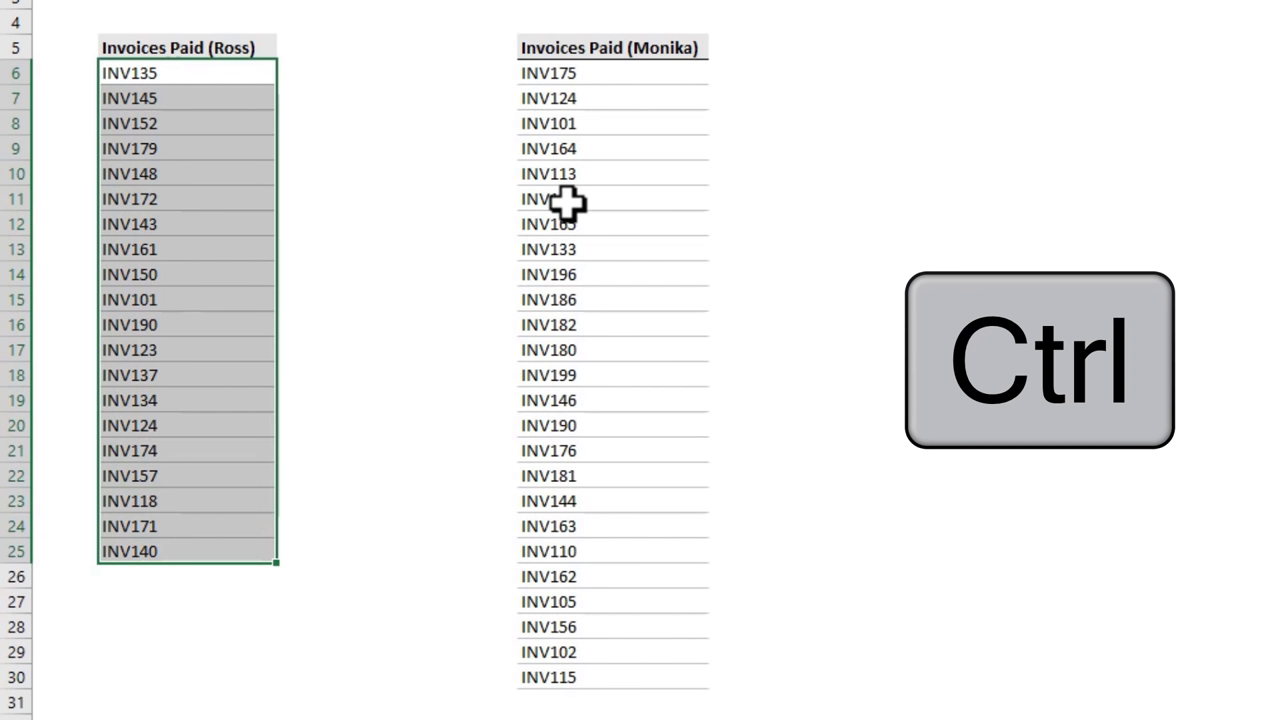
pyautogui.moveTo(671, 77); pyautogui.dragTo(651, 680)
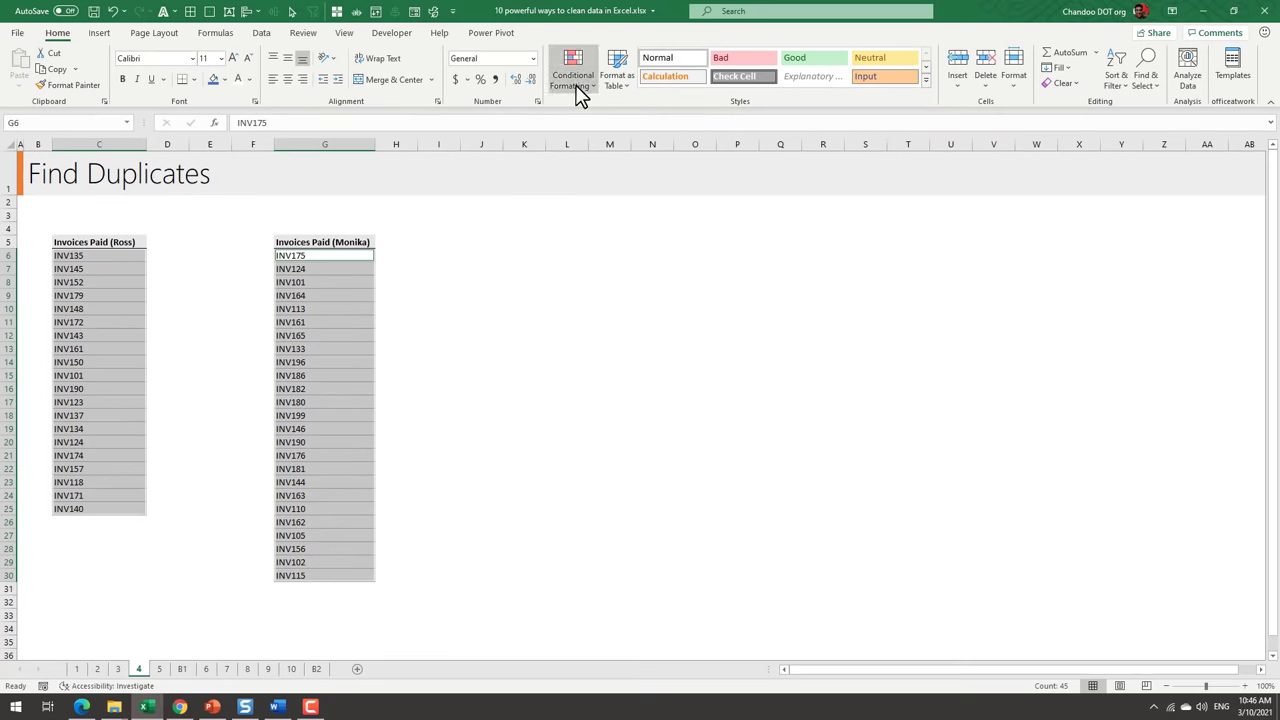
# Apply the Duplicate Values conditional format so invoice numbers found in both lists are highlighted
pyautogui.click(574, 86)
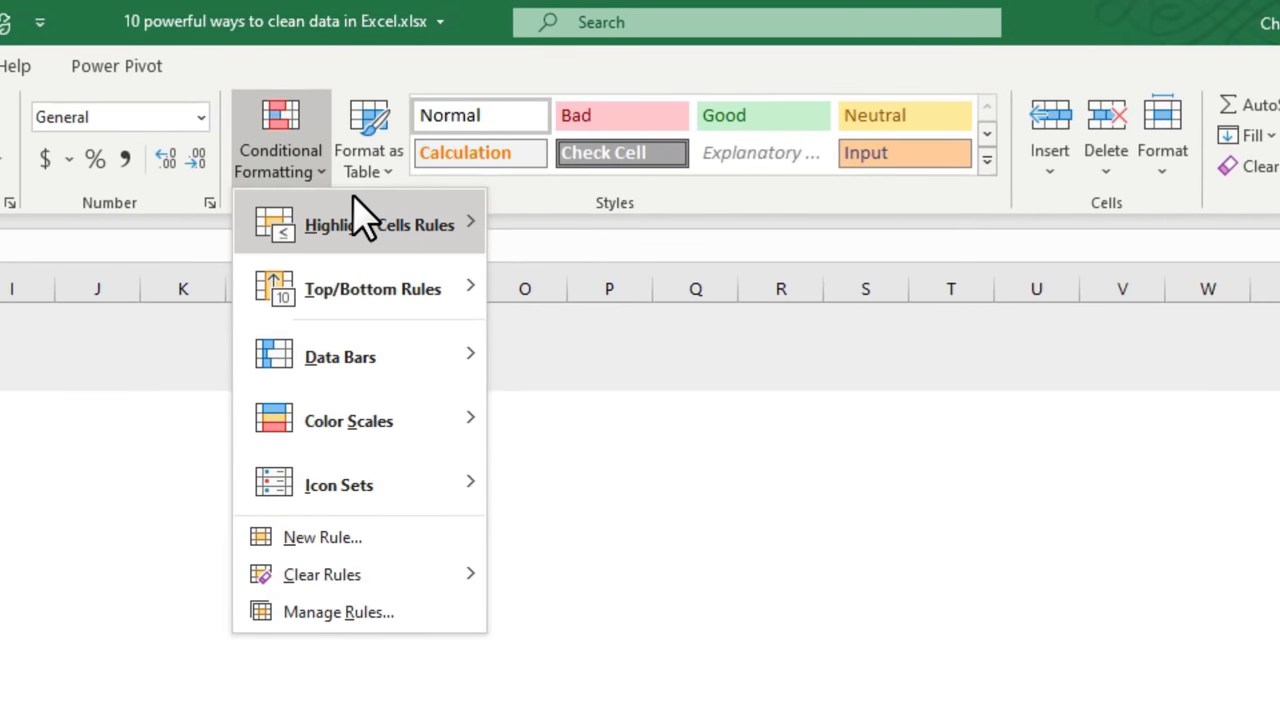
pyautogui.moveTo(563, 120)
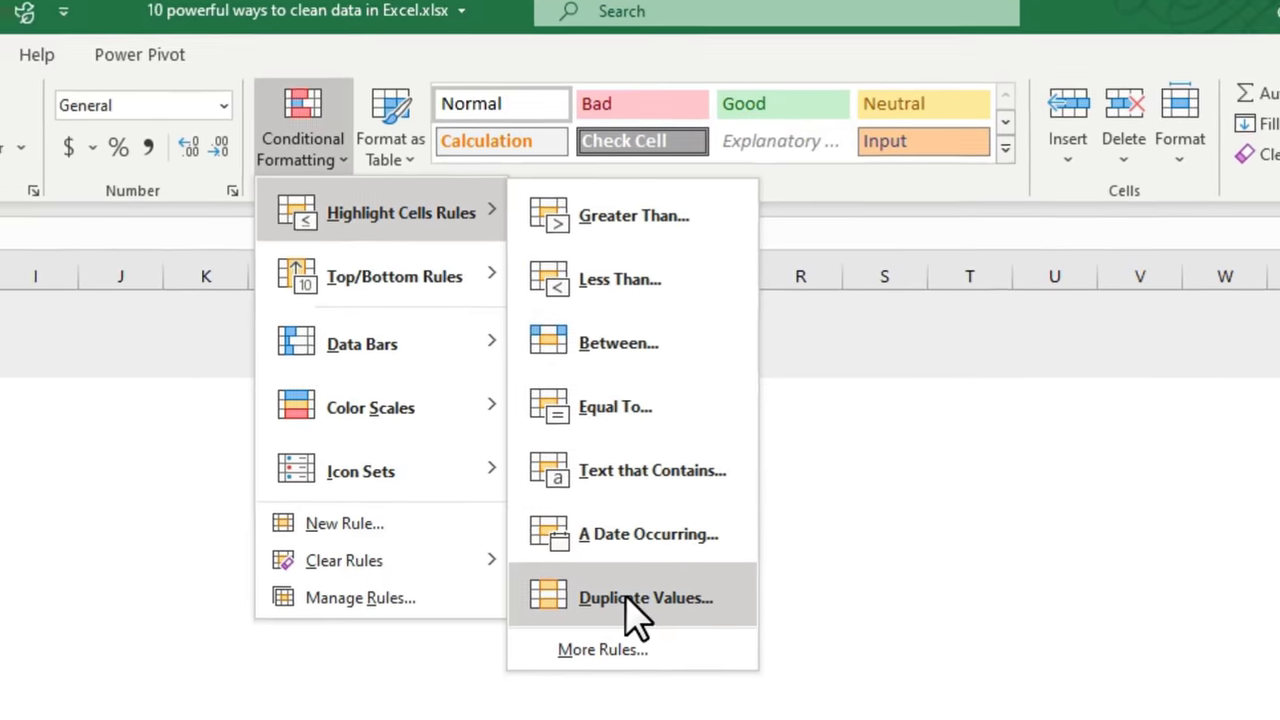
pyautogui.click(605, 610)
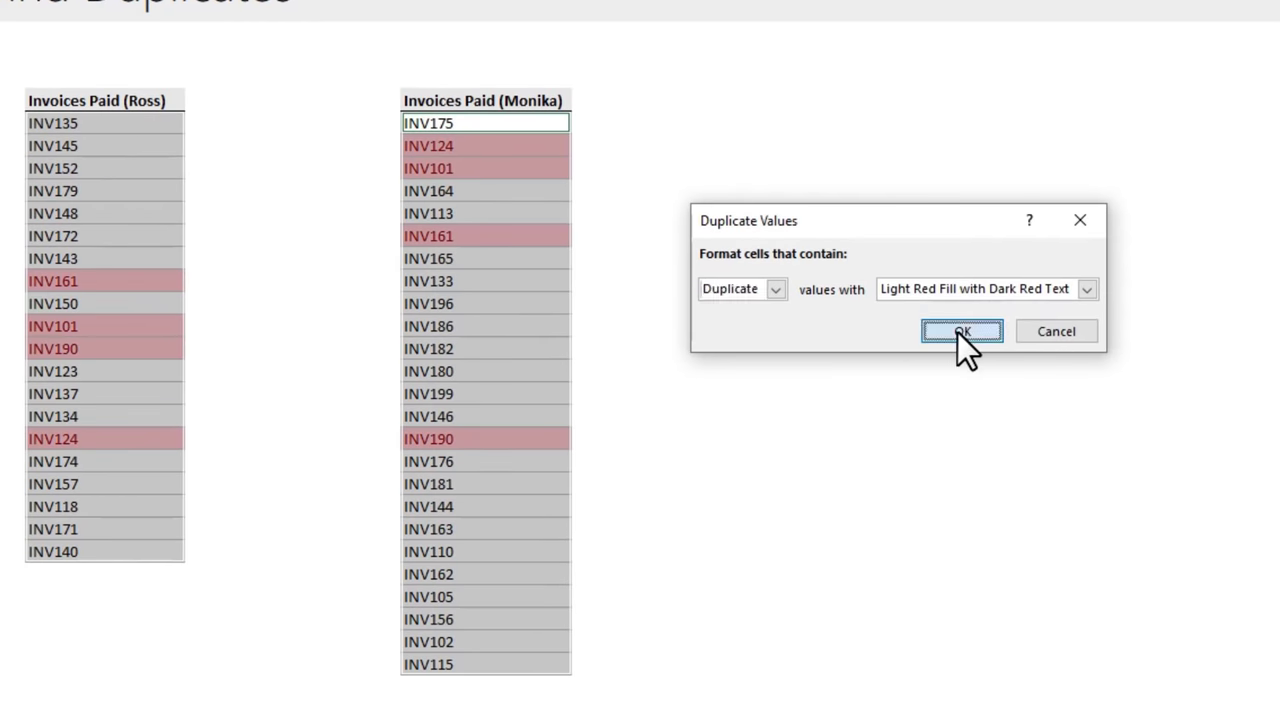
pyautogui.click(960, 331)
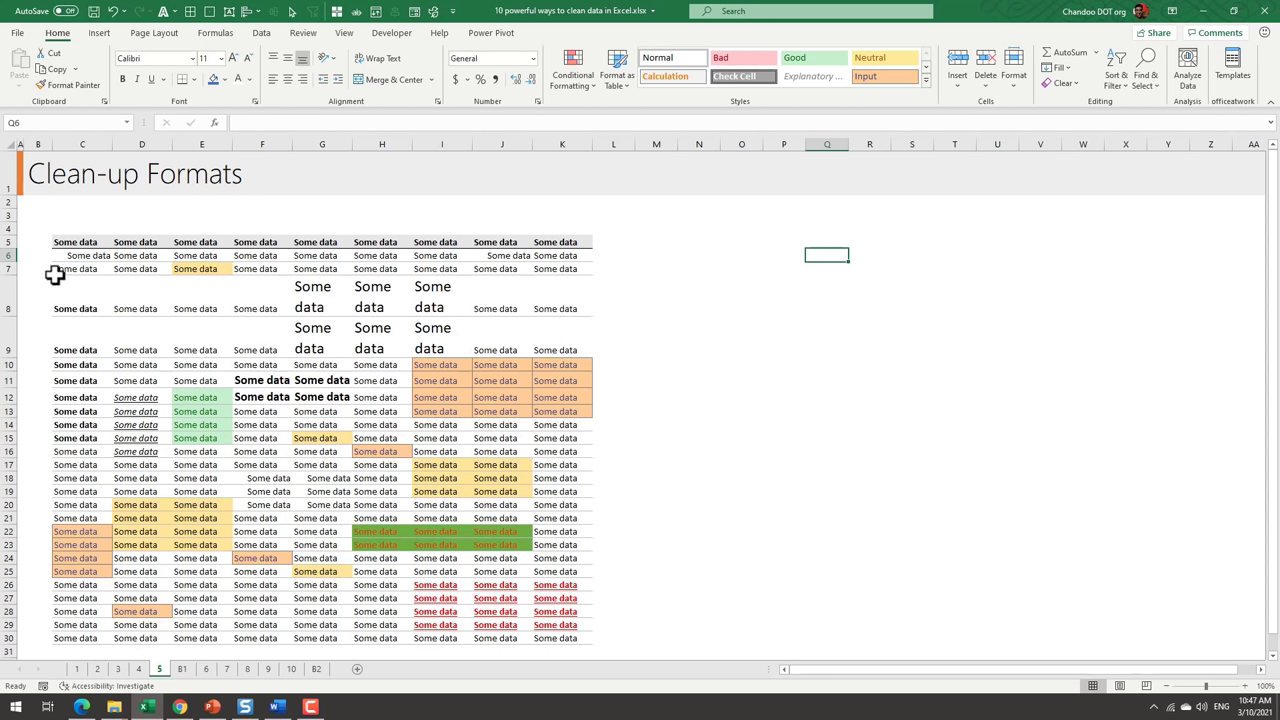
# Select the 'Some data' table rows 6–30 and apply Clear Formats to make them plain text
pyautogui.click(283, 396)
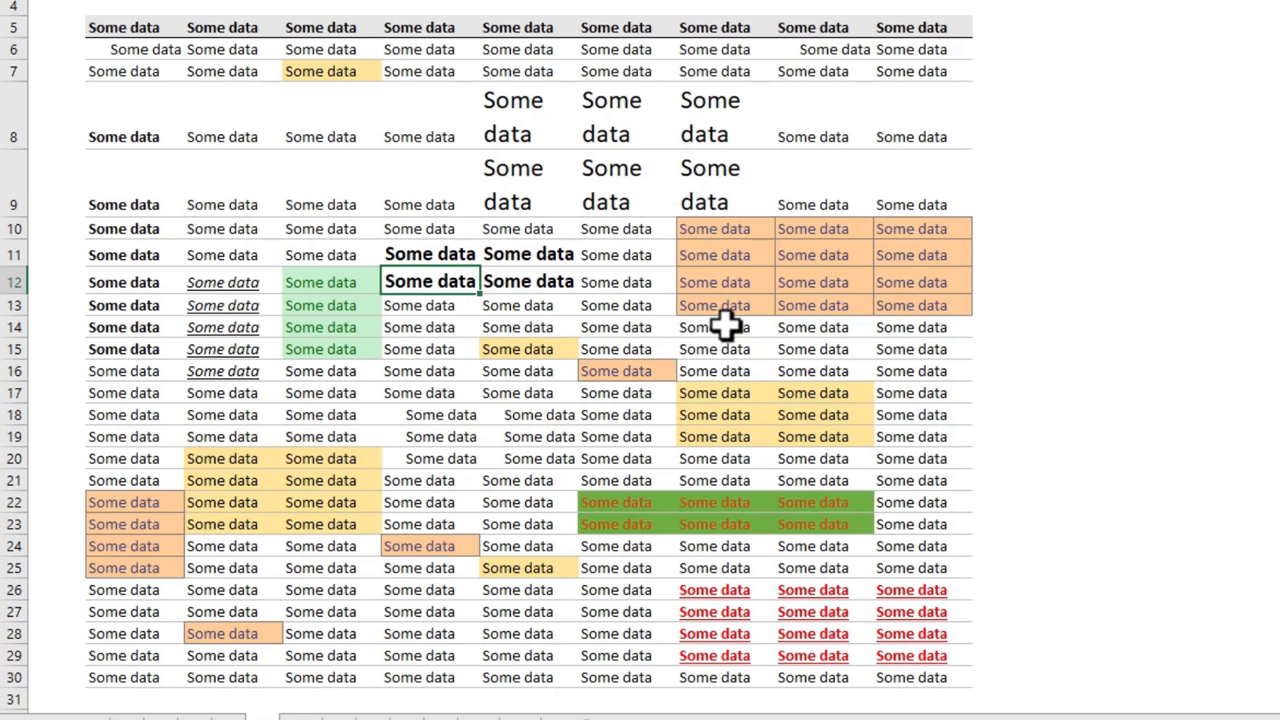
pyautogui.moveTo(129, 51)
pyautogui.mouseDown()
pyautogui.moveTo(751, 560)
pyautogui.moveTo(922, 686)
pyautogui.moveTo(936, 683)
pyautogui.mouseUp()
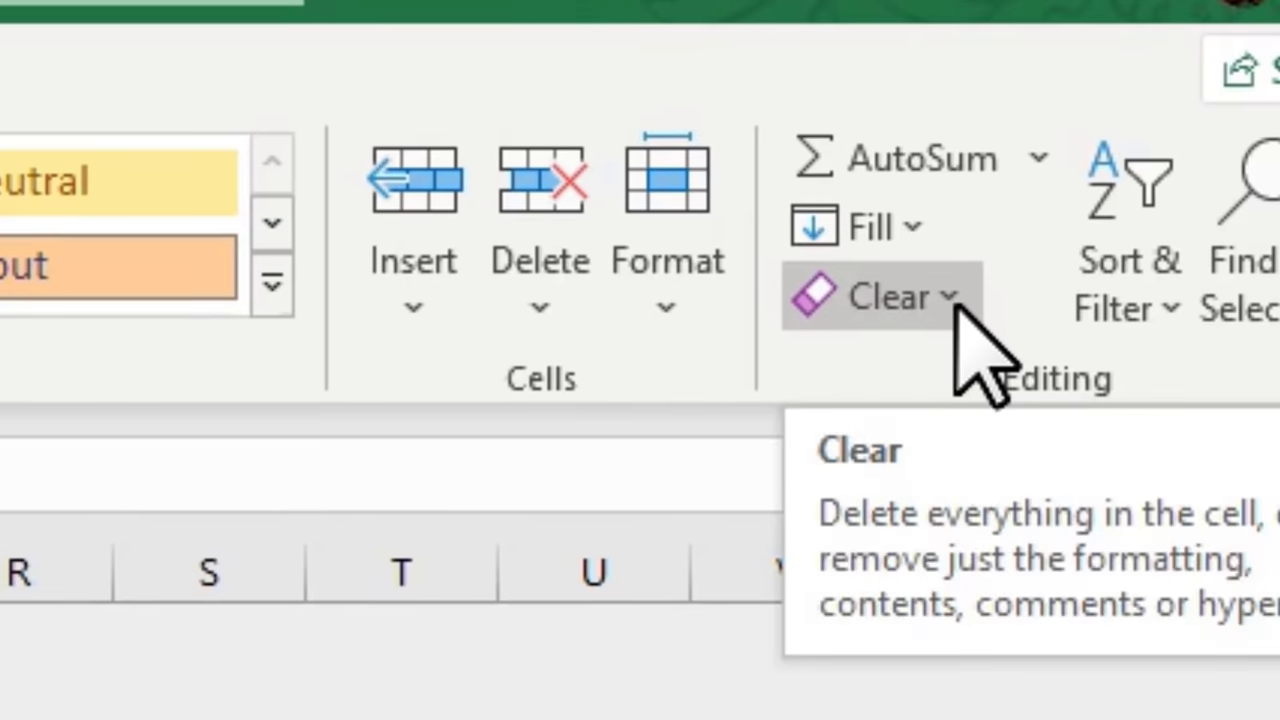
pyautogui.click(957, 300)
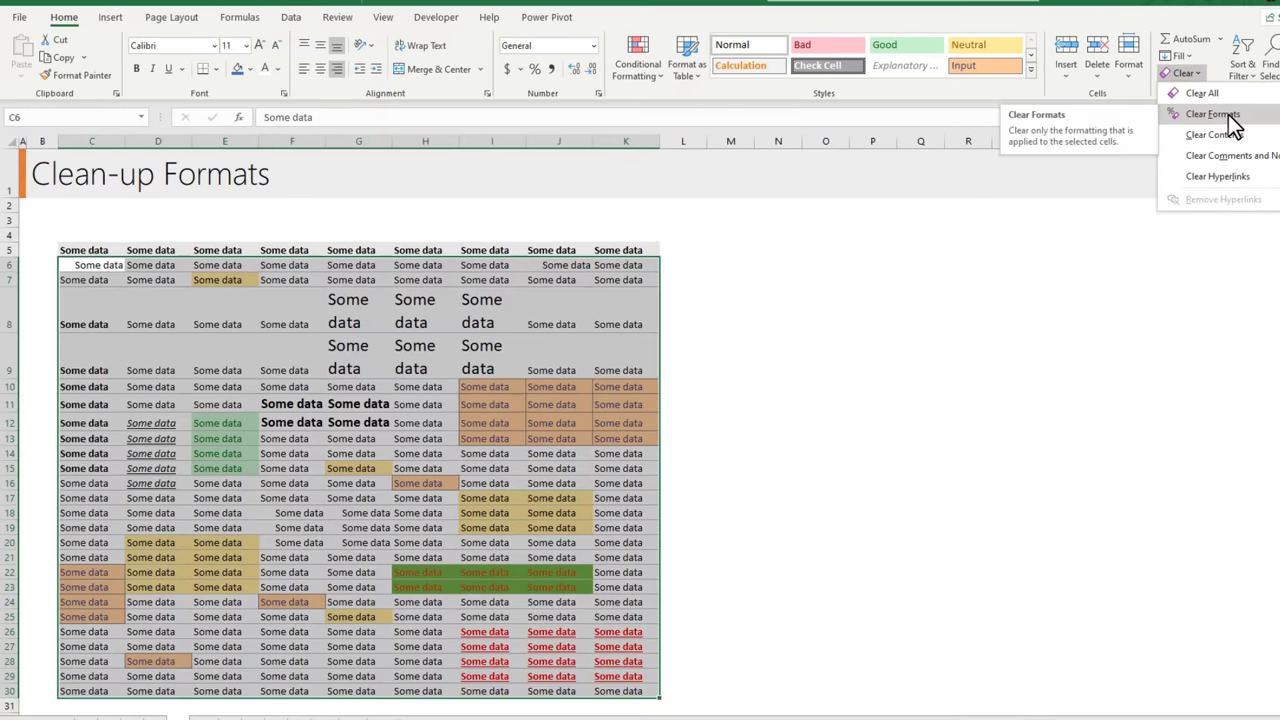
pyautogui.click(1178, 226)
pyautogui.click(1033, 386)
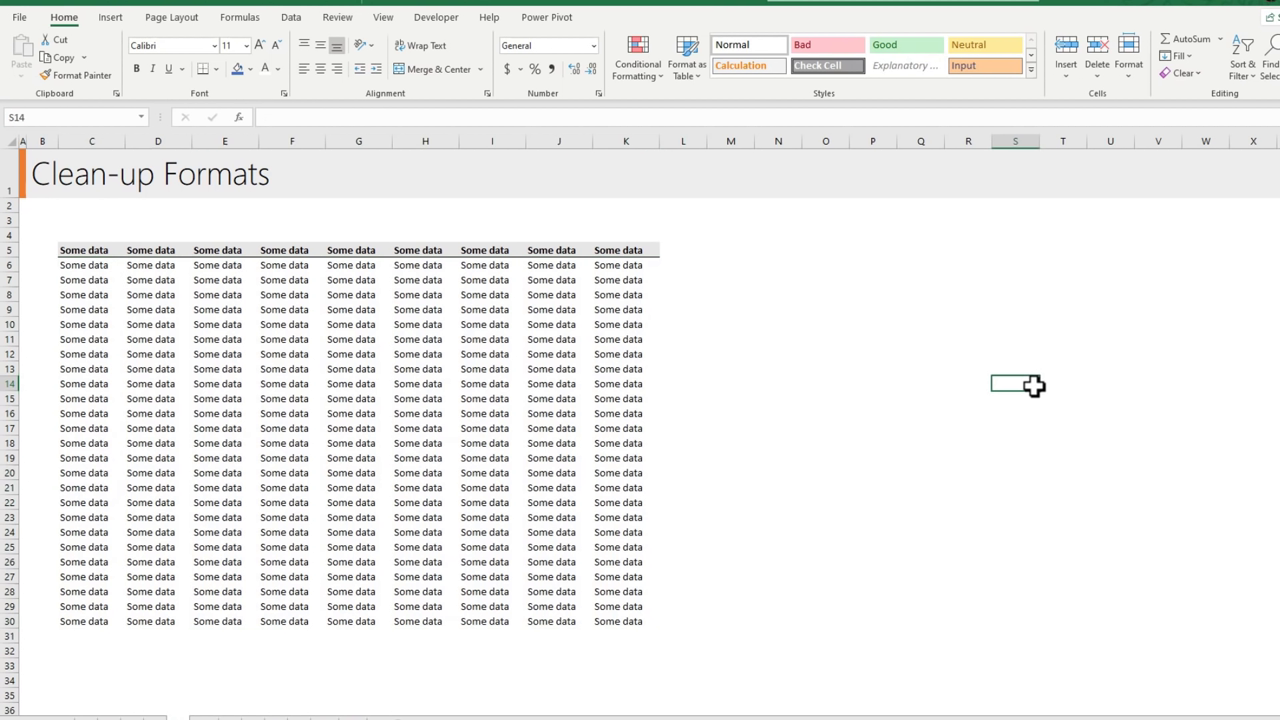
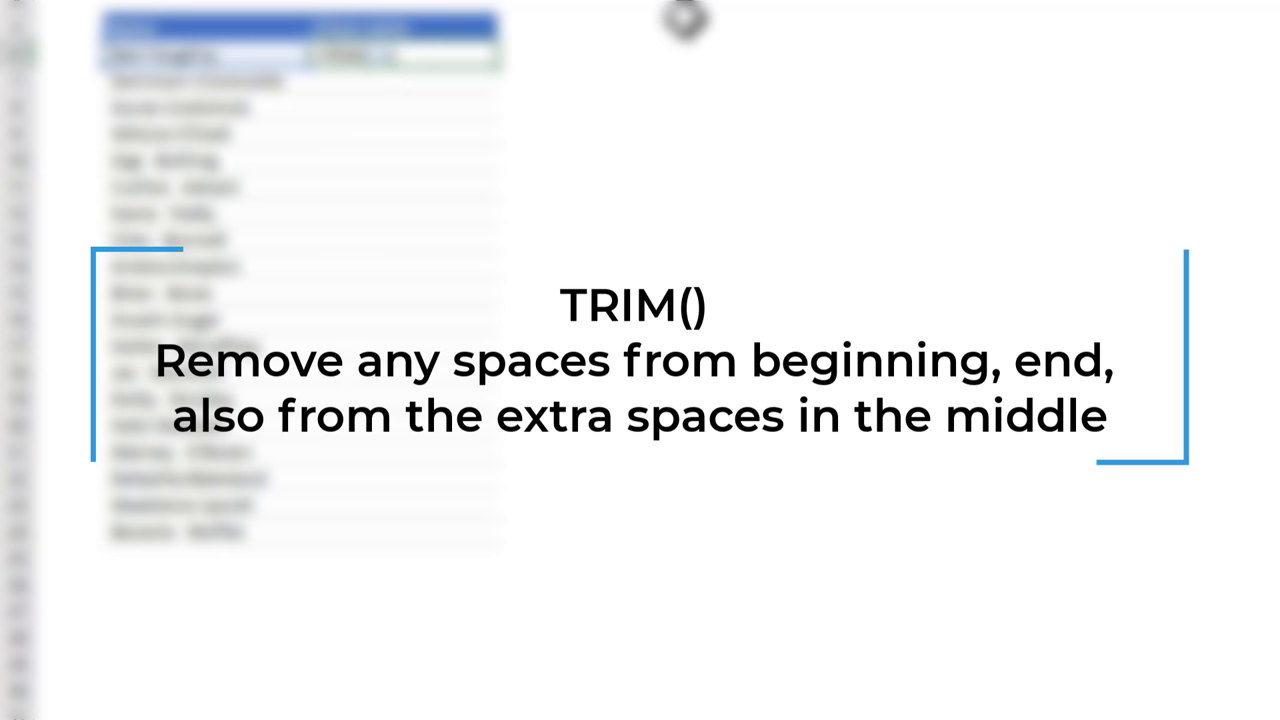
# Enter the formula =TRIM(C6) in cell D6, the first Clean name cell
pyautogui.write(')')
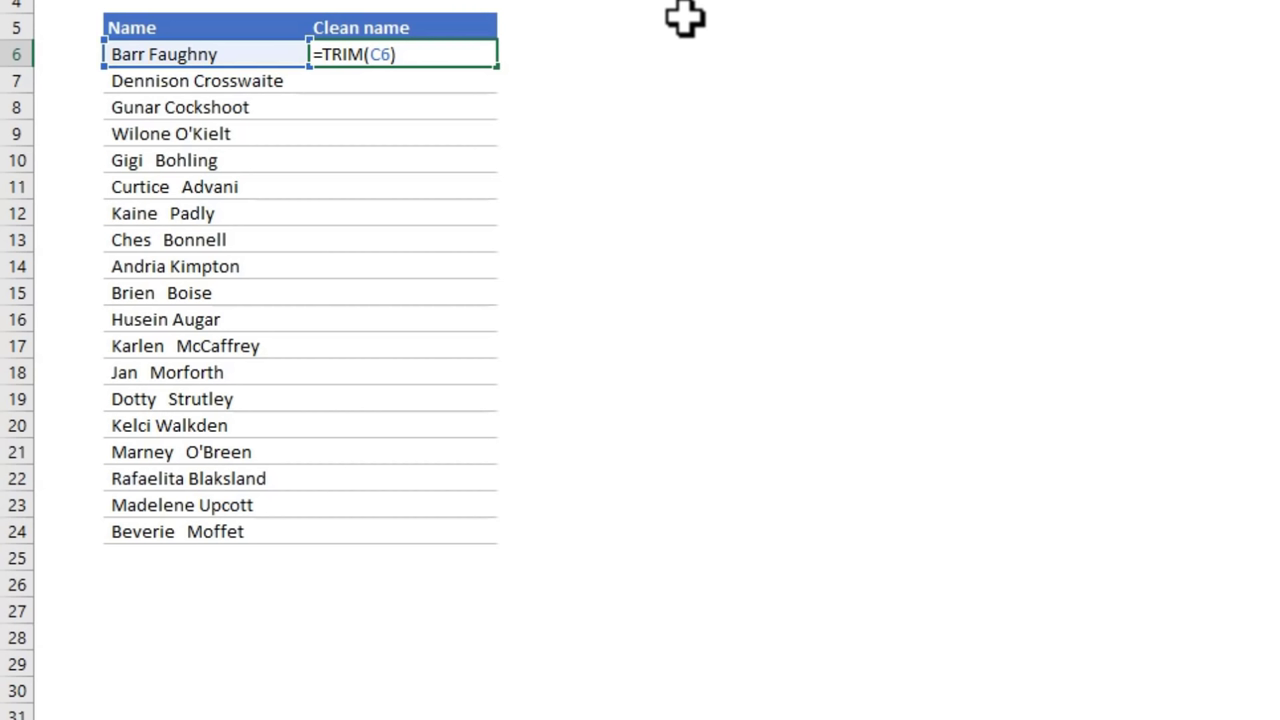
# Commit the TRIM formula in D6 and fill it down the Clean name column to D24
pyautogui.press('Return')
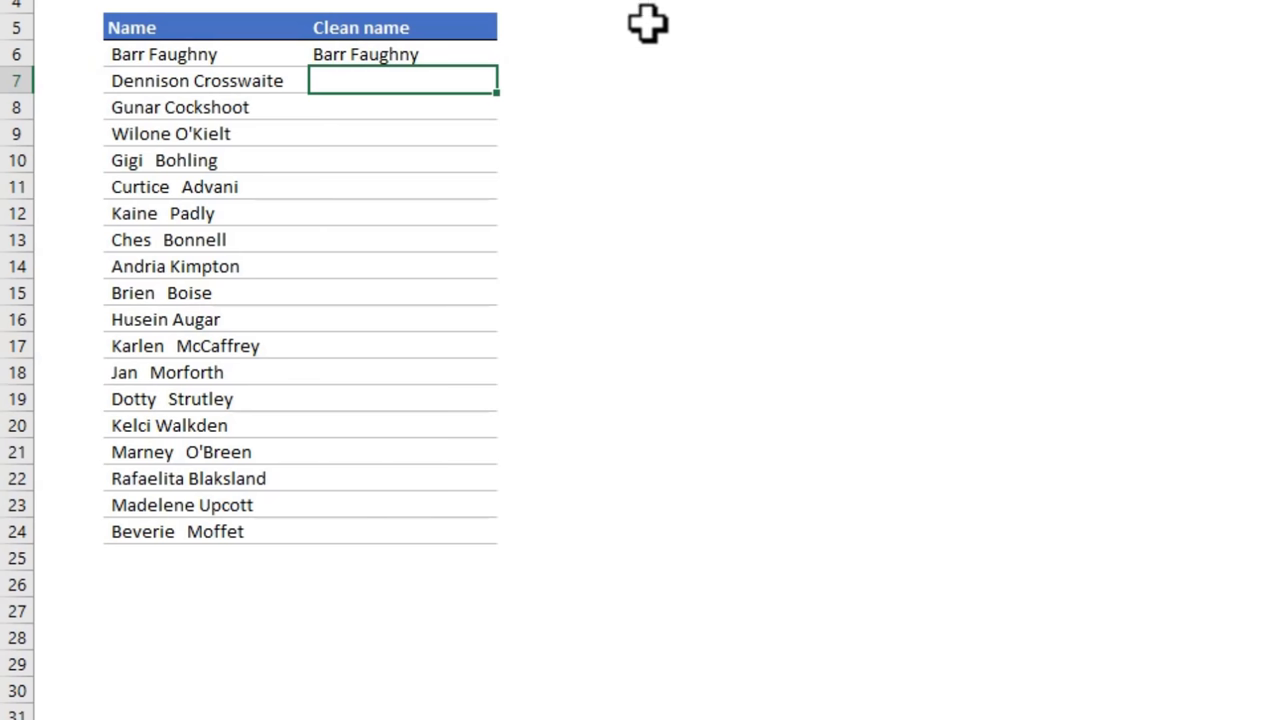
pyautogui.click(477, 52)
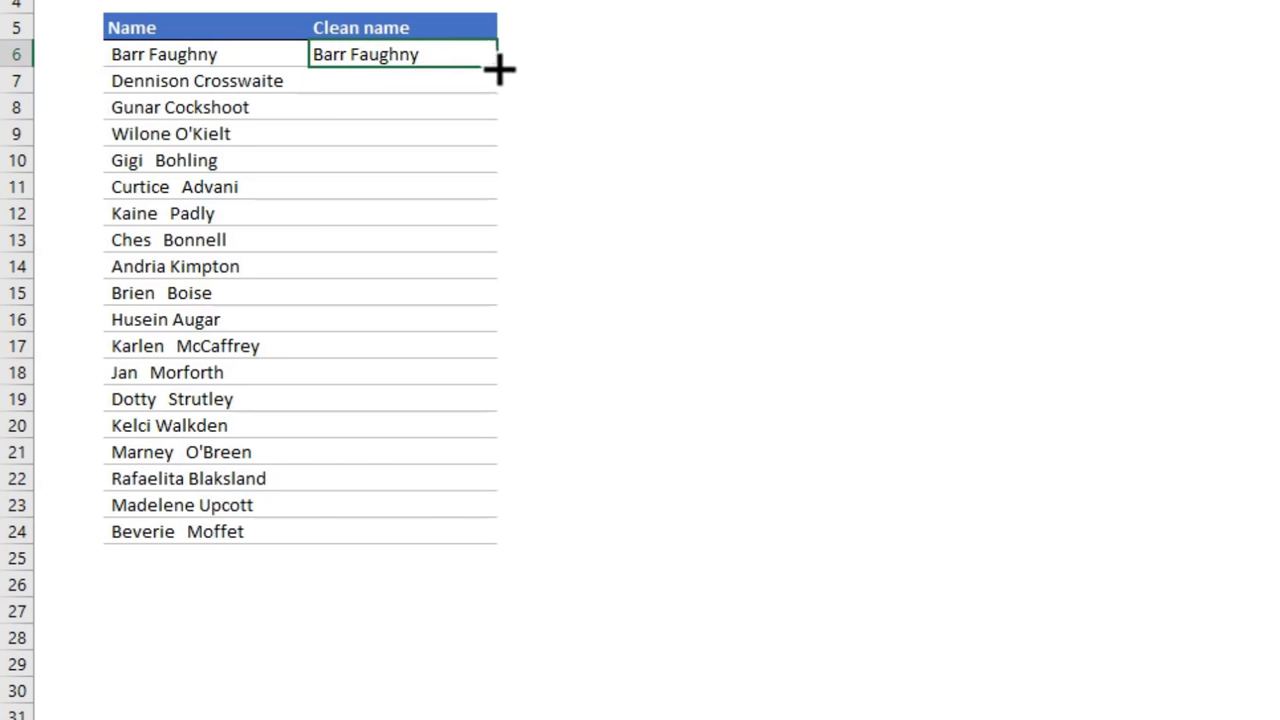
pyautogui.moveTo(500, 69)
pyautogui.mouseDown()
pyautogui.moveTo(474, 493)
pyautogui.moveTo(489, 474)
pyautogui.moveTo(511, 80)
pyautogui.mouseUp()
pyautogui.doubleClick(500, 69)
pyautogui.click(554, 262)
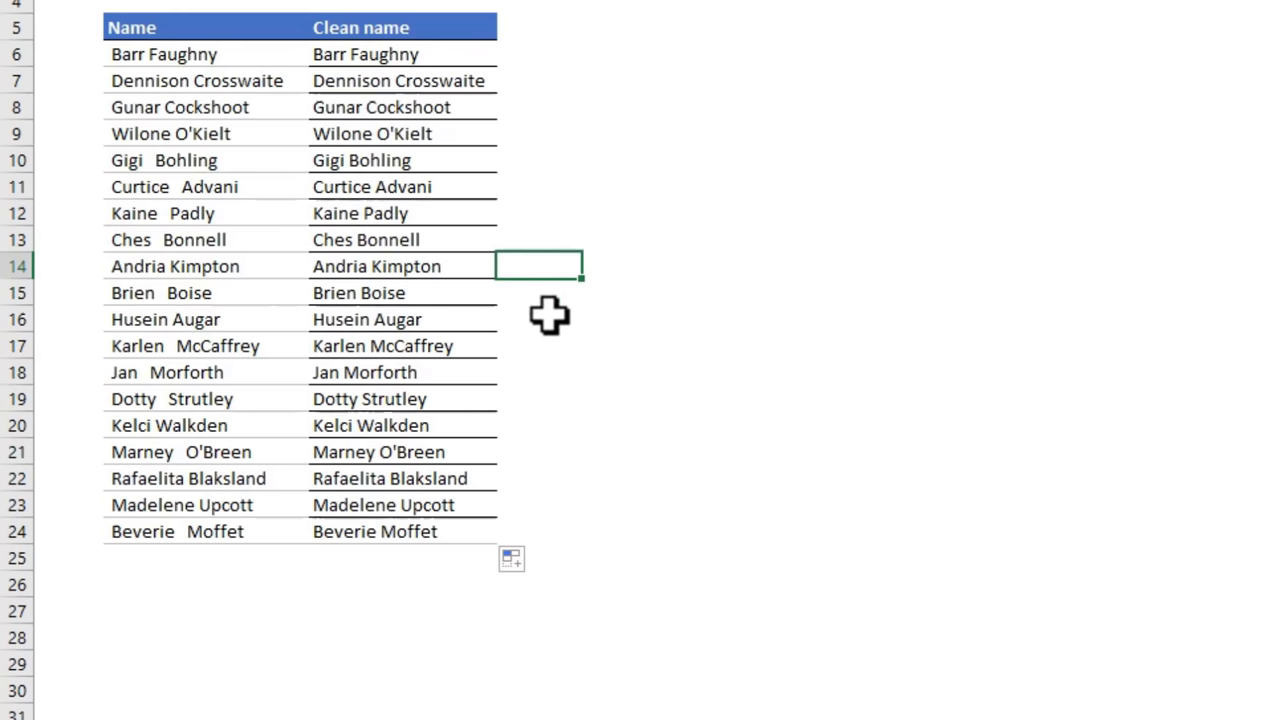
# Use Auto Fill Options so the filled names keep the table's formatting
pyautogui.click(527, 563)
pyautogui.click(545, 625)
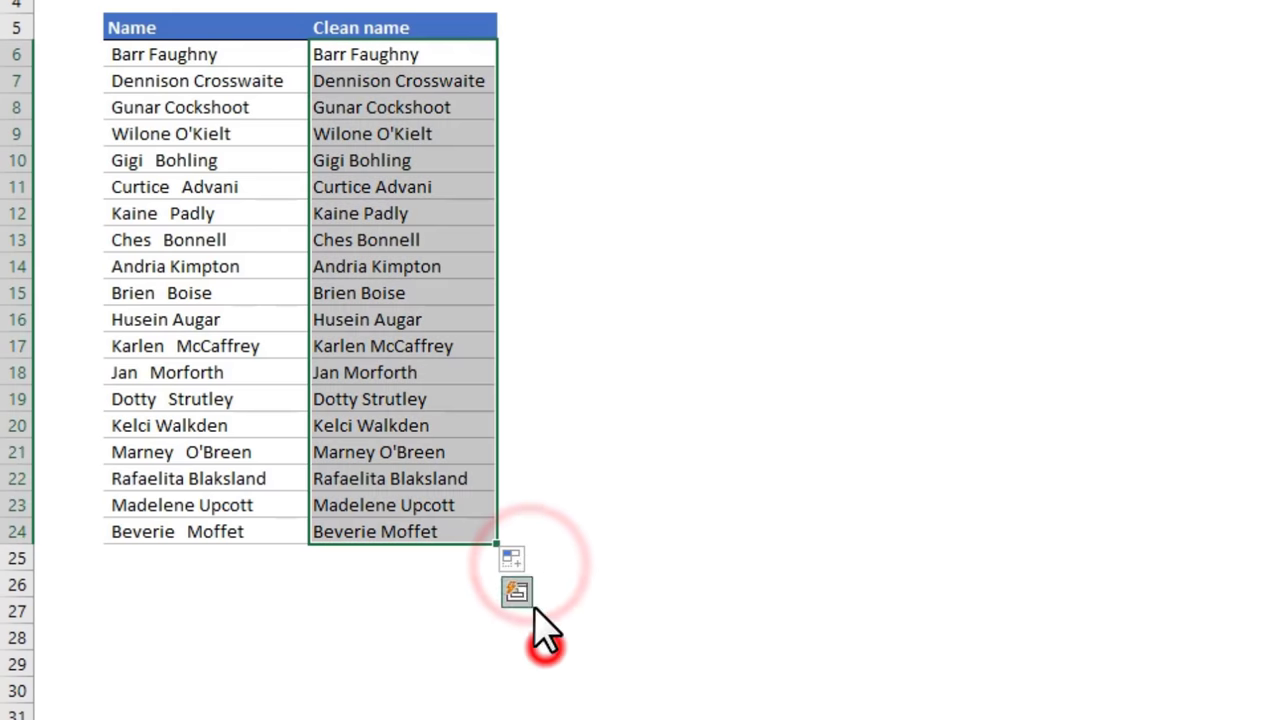
pyautogui.click(413, 157)
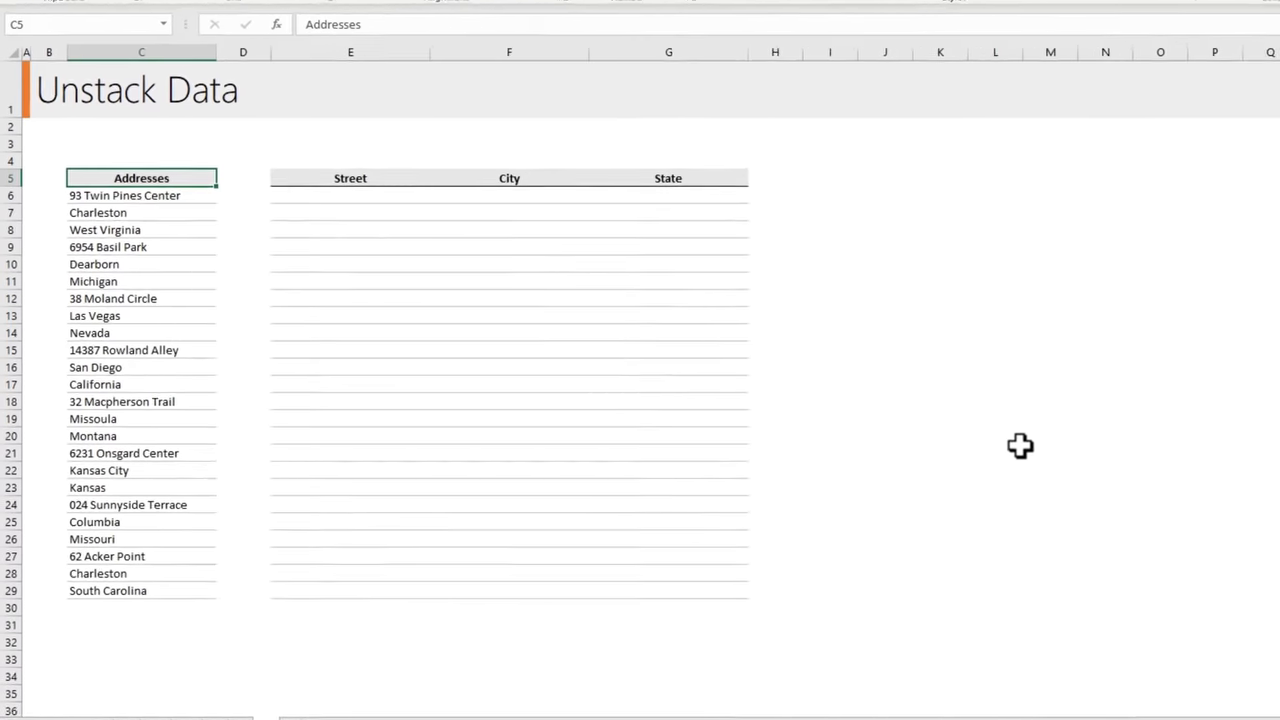
# Highlight the first stacked address in A6:A8: street, Charleston and West Virginia
pyautogui.moveTo(268, 68); pyautogui.dragTo(270, 123)
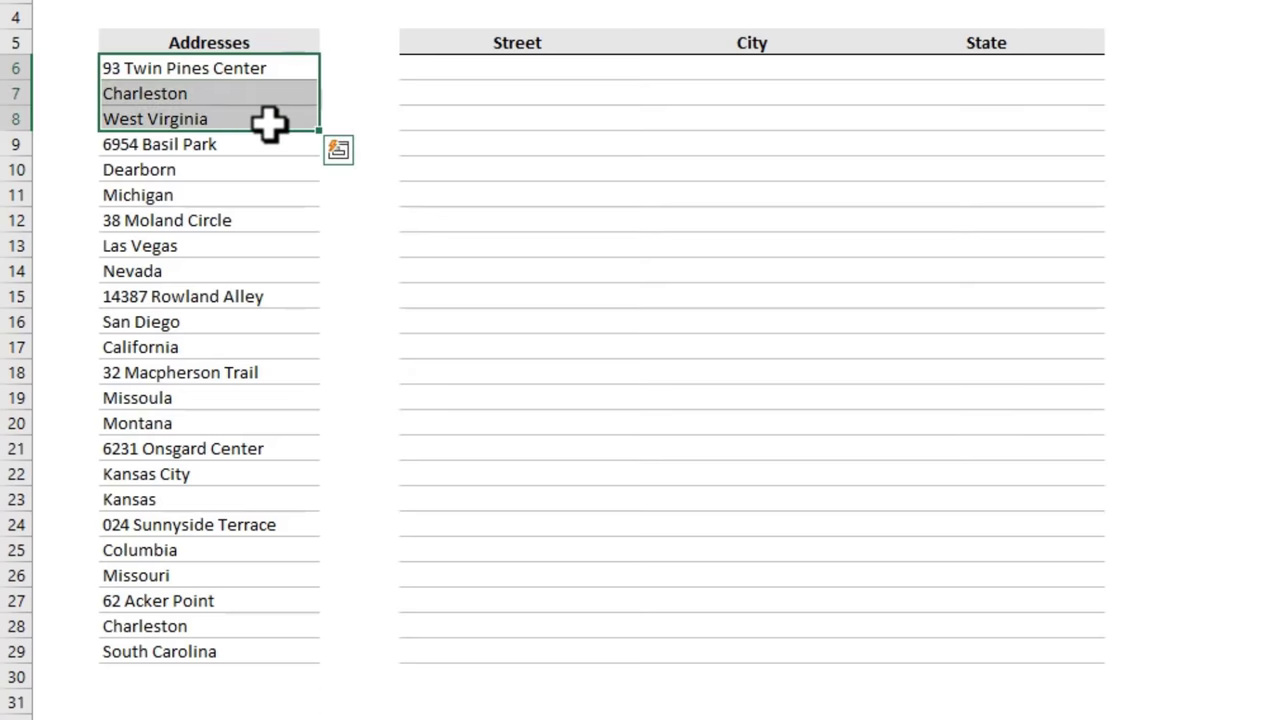
pyautogui.moveTo(158, 70); pyautogui.dragTo(163, 114)
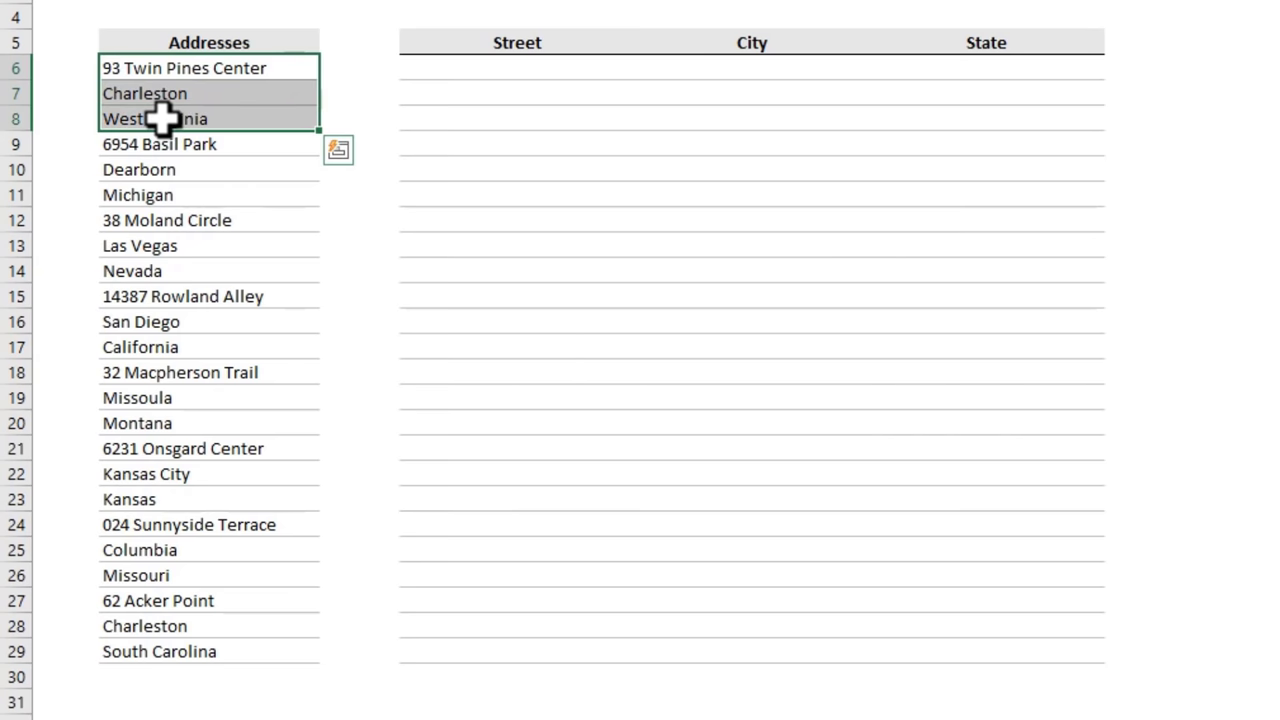
pyautogui.click(186, 70)
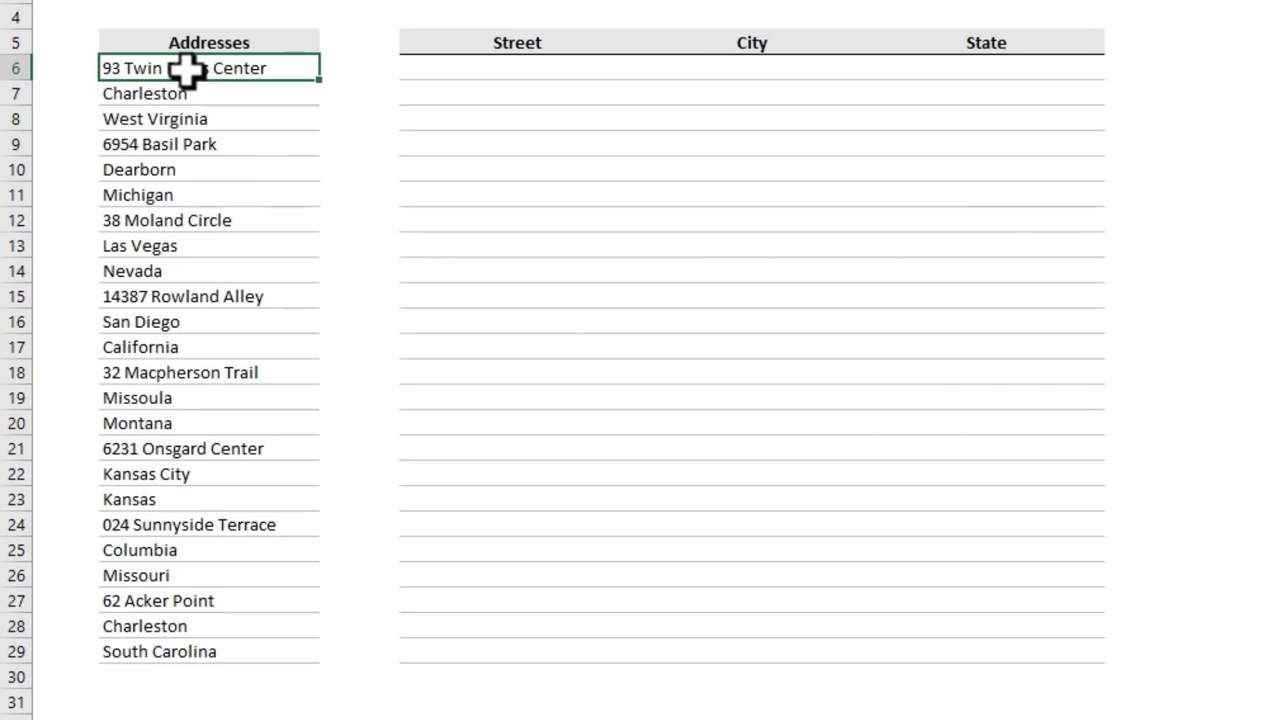
pyautogui.click(180, 92)
pyautogui.click(190, 117)
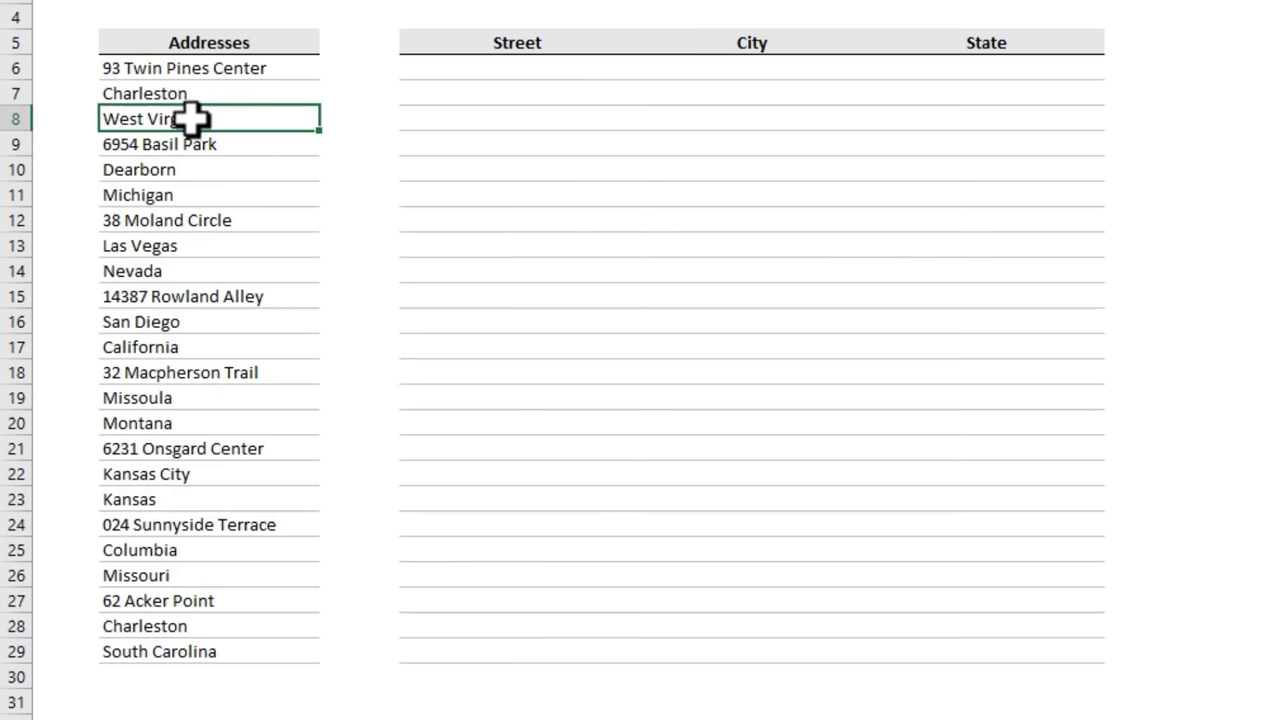
pyautogui.moveTo(229, 63); pyautogui.dragTo(214, 348)
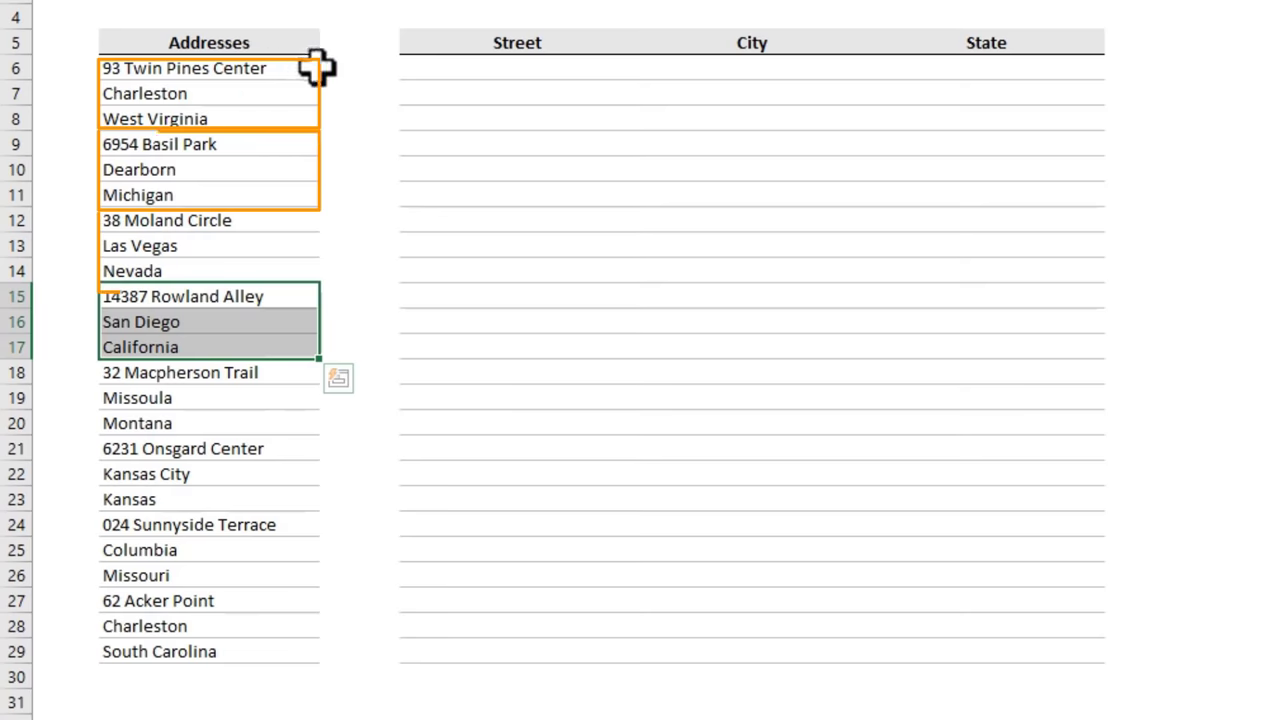
# Select the empty Street, City and State cells in row 6
pyautogui.click(478, 67)
pyautogui.moveTo(478, 67); pyautogui.dragTo(1018, 66)
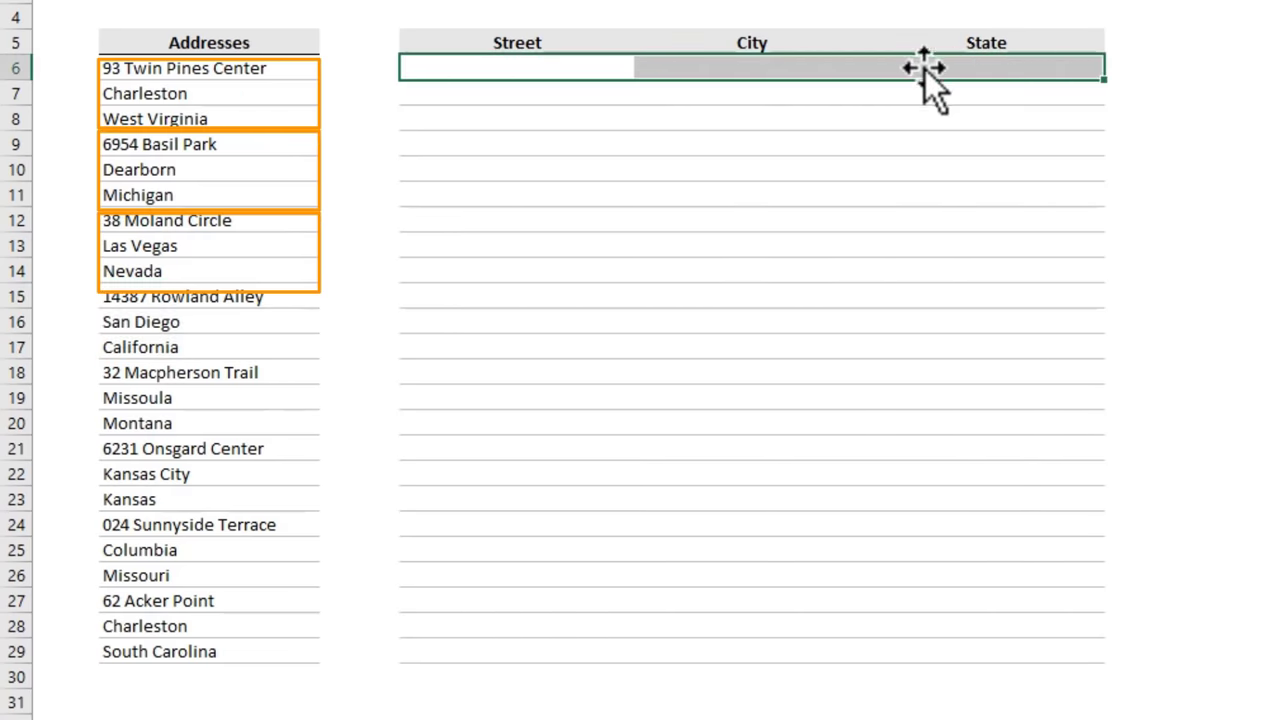
pyautogui.click(489, 74)
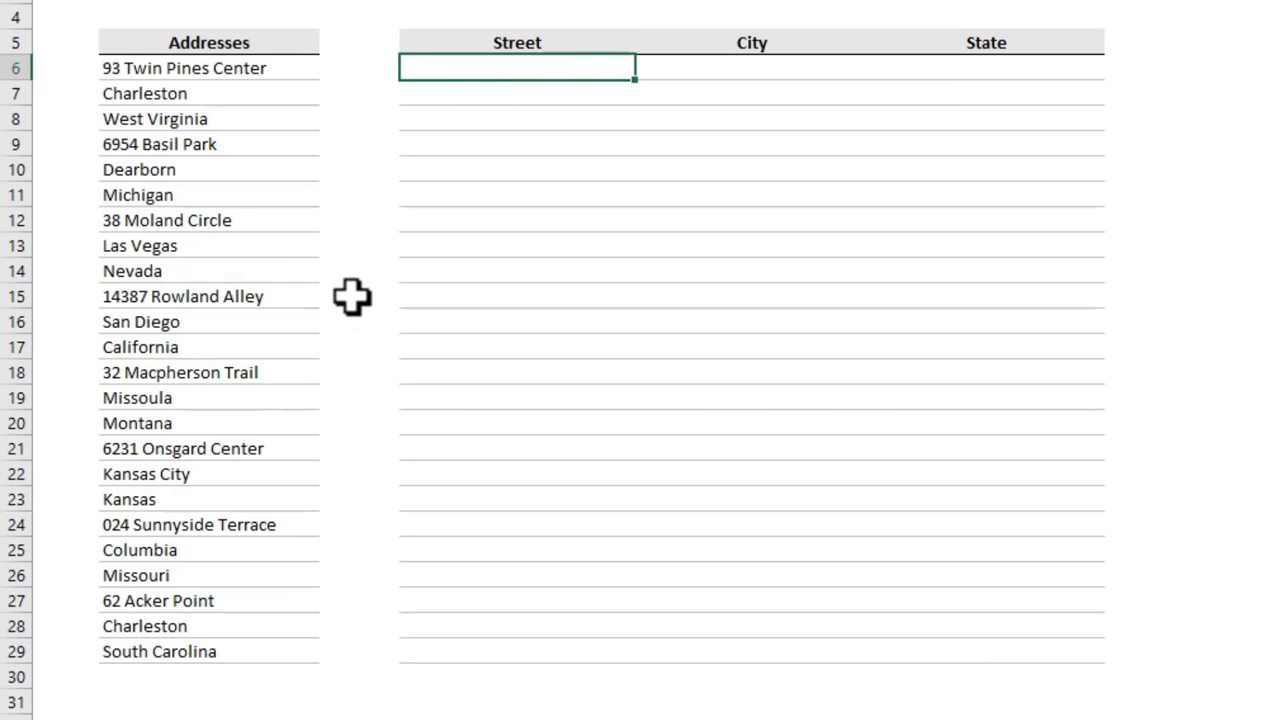
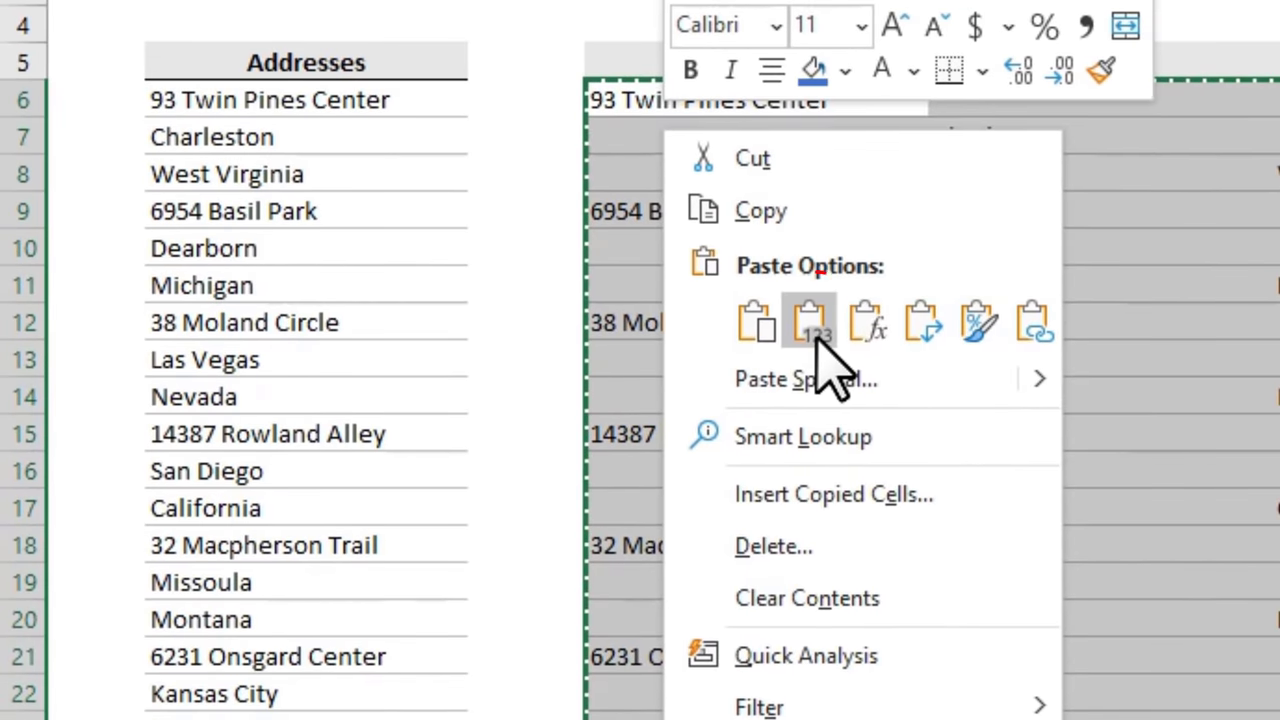
# Paste the copied Street, City and State range back over itself as values, then reselect it
pyautogui.click(698, 277)
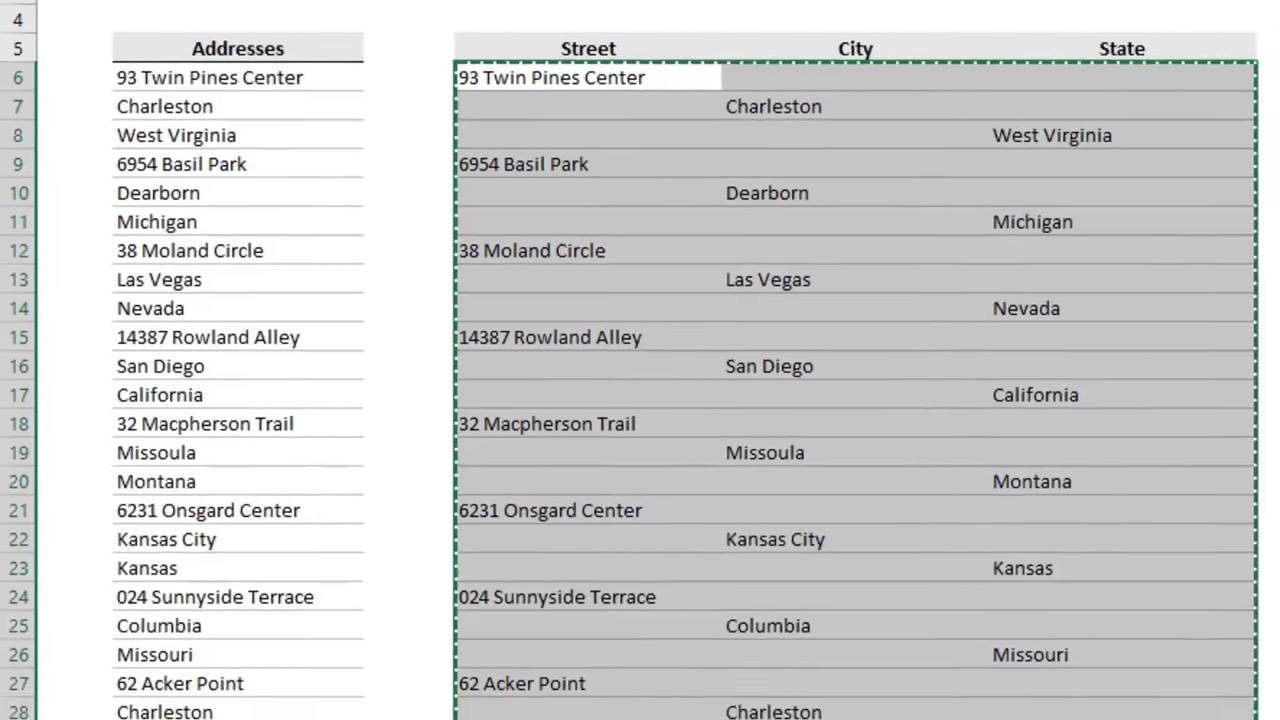
pyautogui.click(1265, 200)
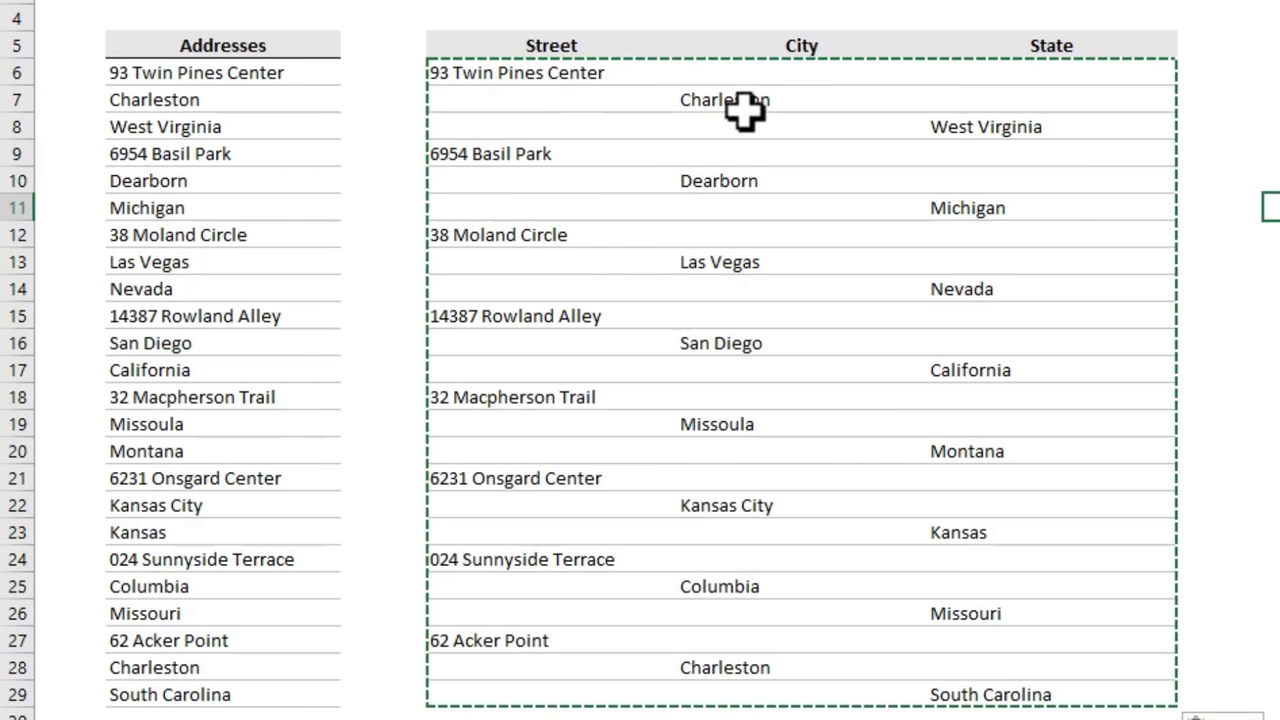
pyautogui.moveTo(551, 77); pyautogui.dragTo(971, 123)
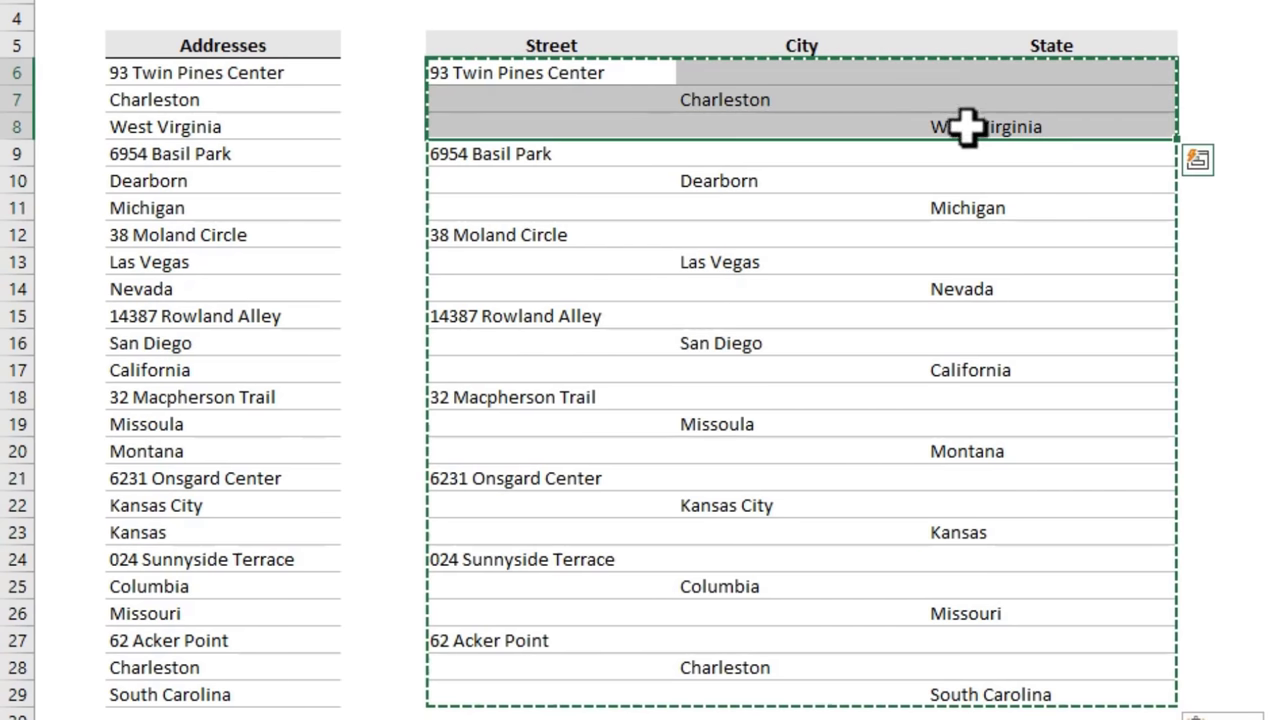
pyautogui.moveTo(500, 147); pyautogui.dragTo(1080, 210)
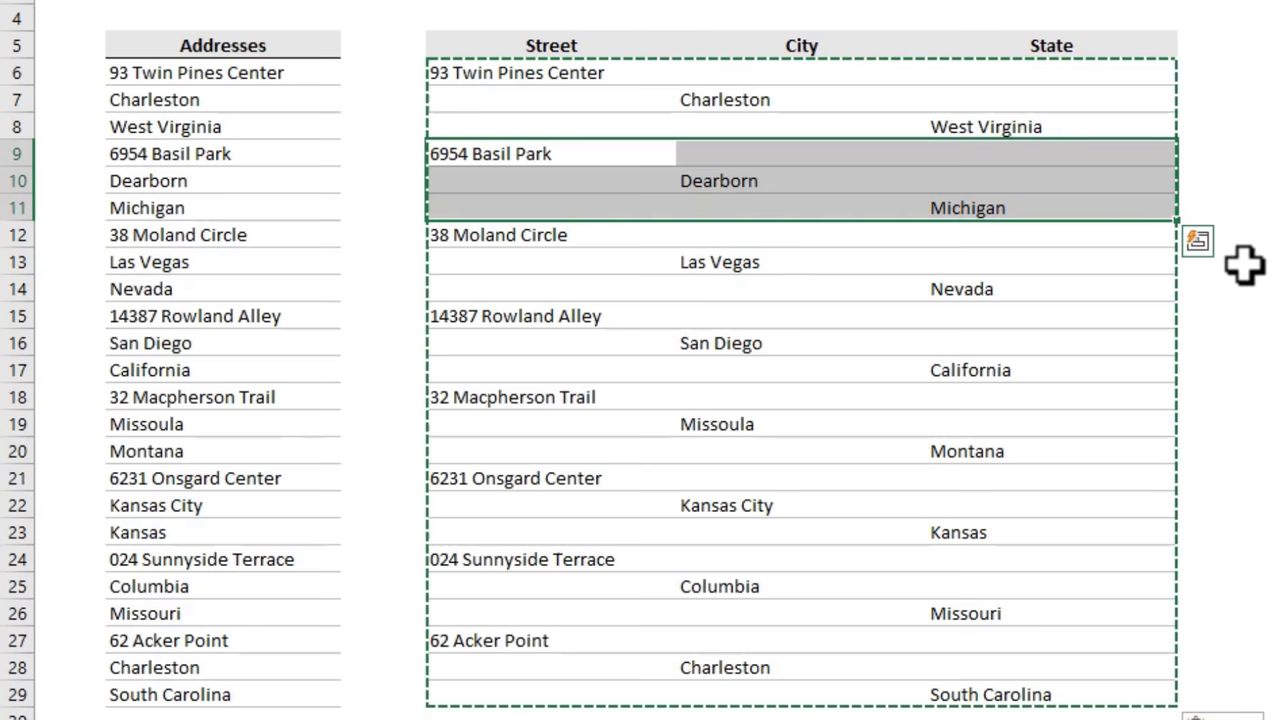
pyautogui.moveTo(457, 71); pyautogui.dragTo(1094, 694)
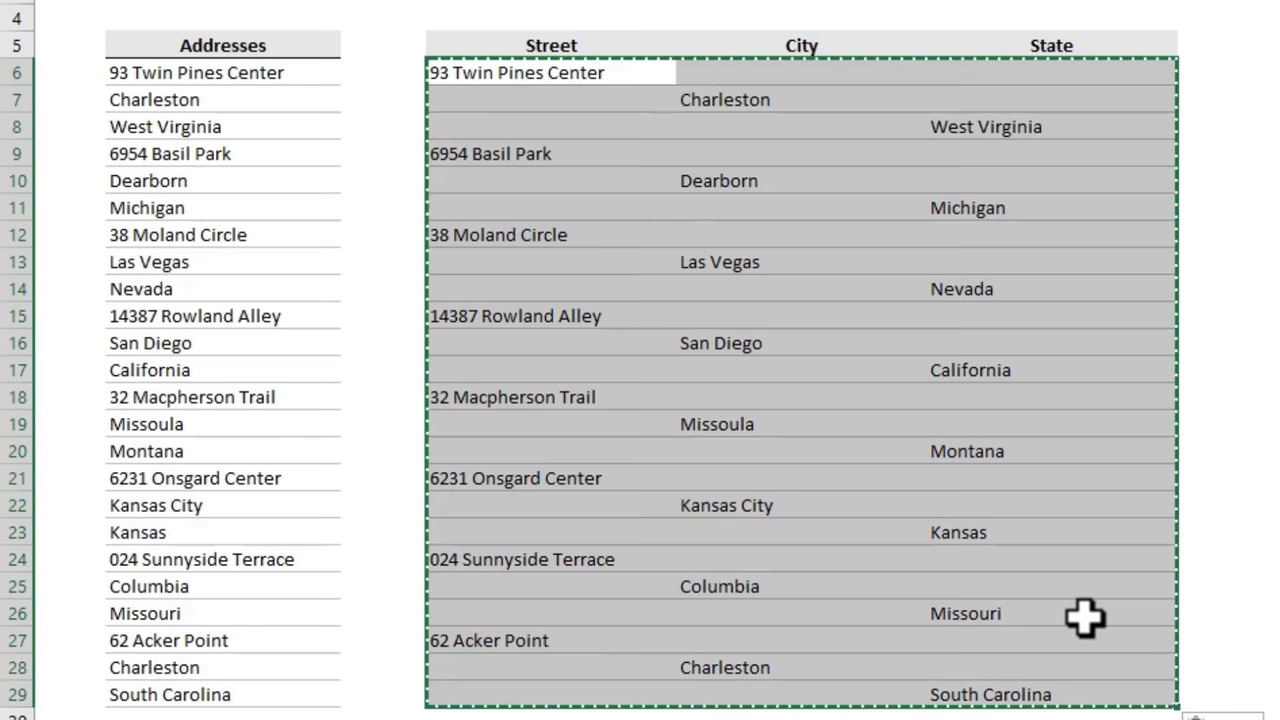
# Select all blank cells in the address range and delete them, shifting cells up
pyautogui.press('F5')
pyautogui.click(1045, 402)
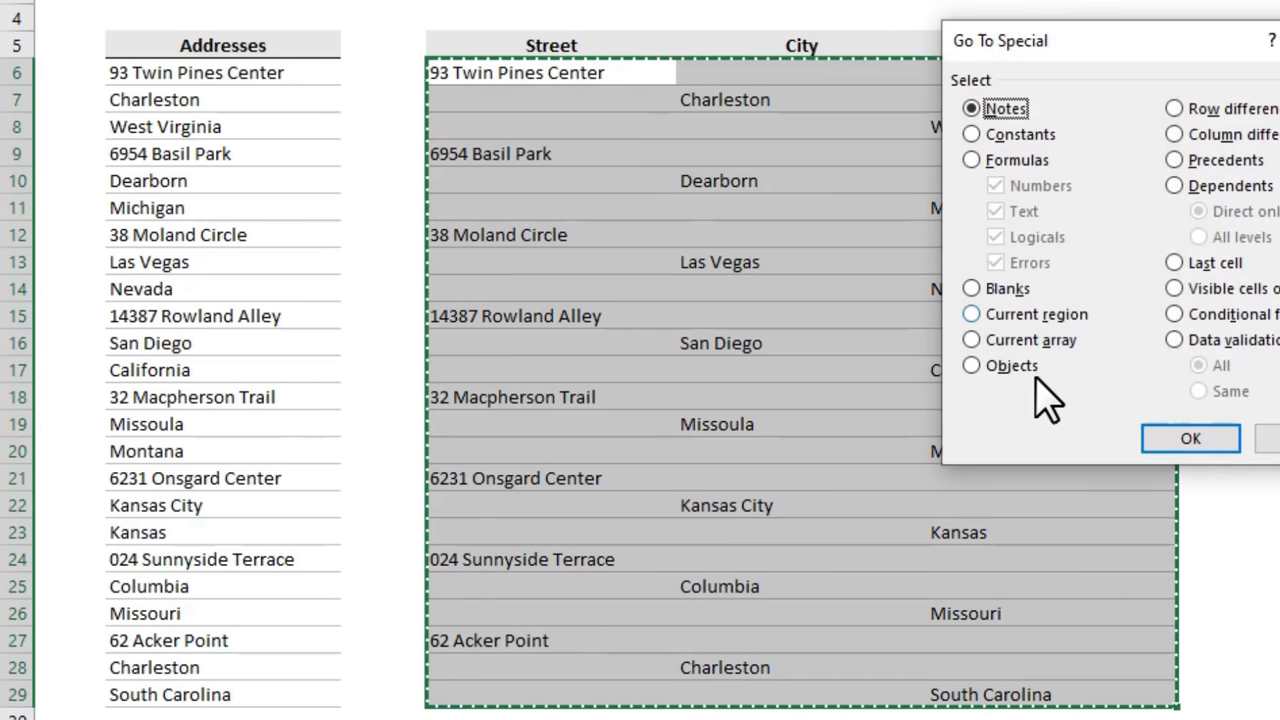
pyautogui.click(1007, 288)
pyautogui.click(1195, 442)
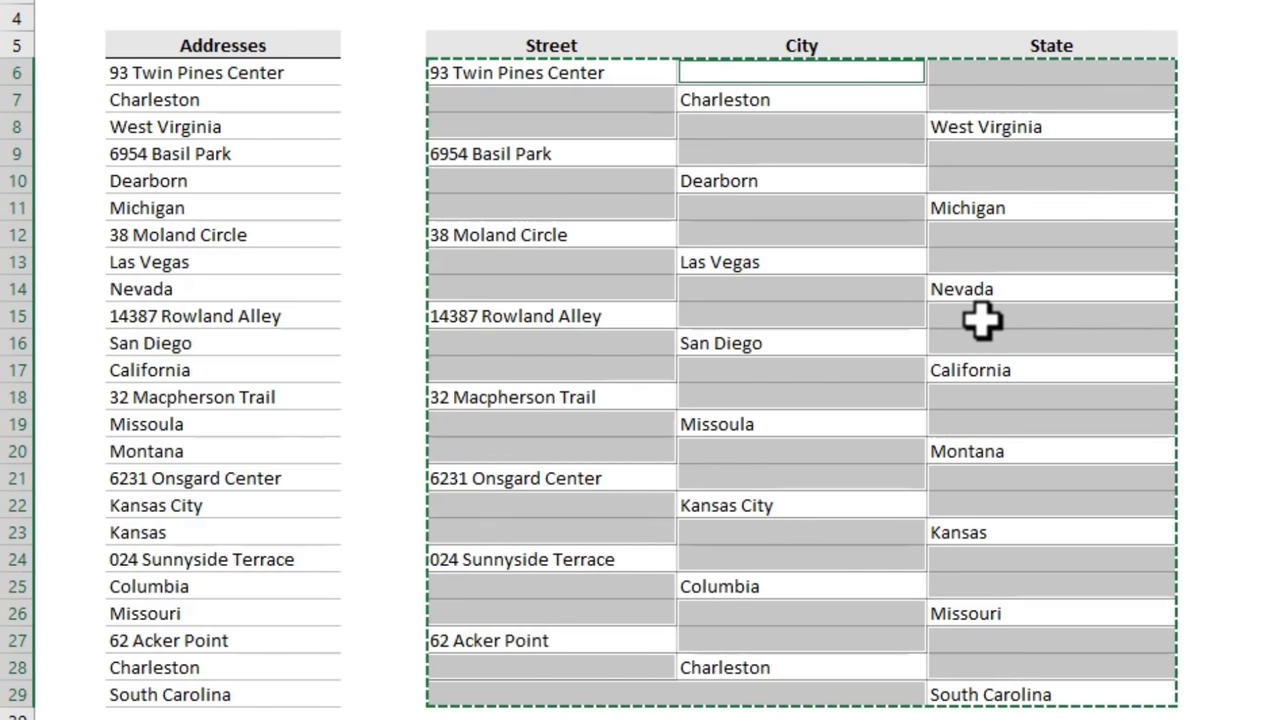
pyautogui.hotkey('ctrl', '-')
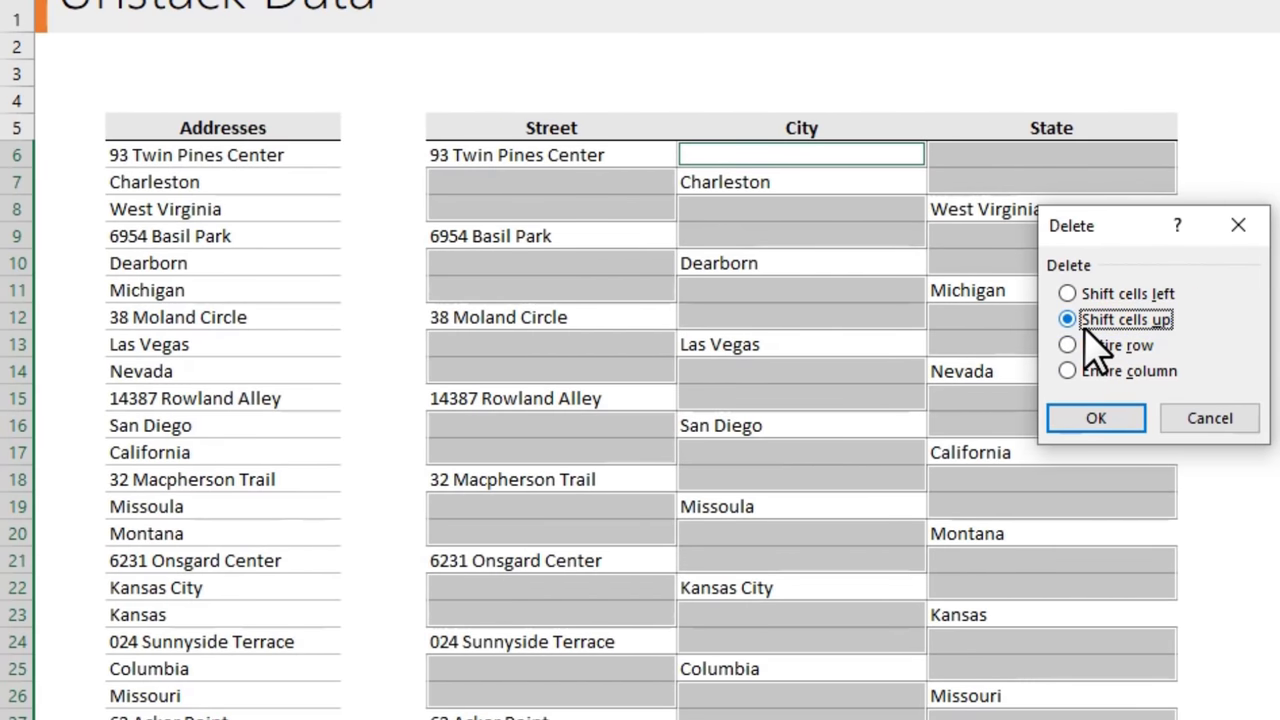
pyautogui.click(1096, 418)
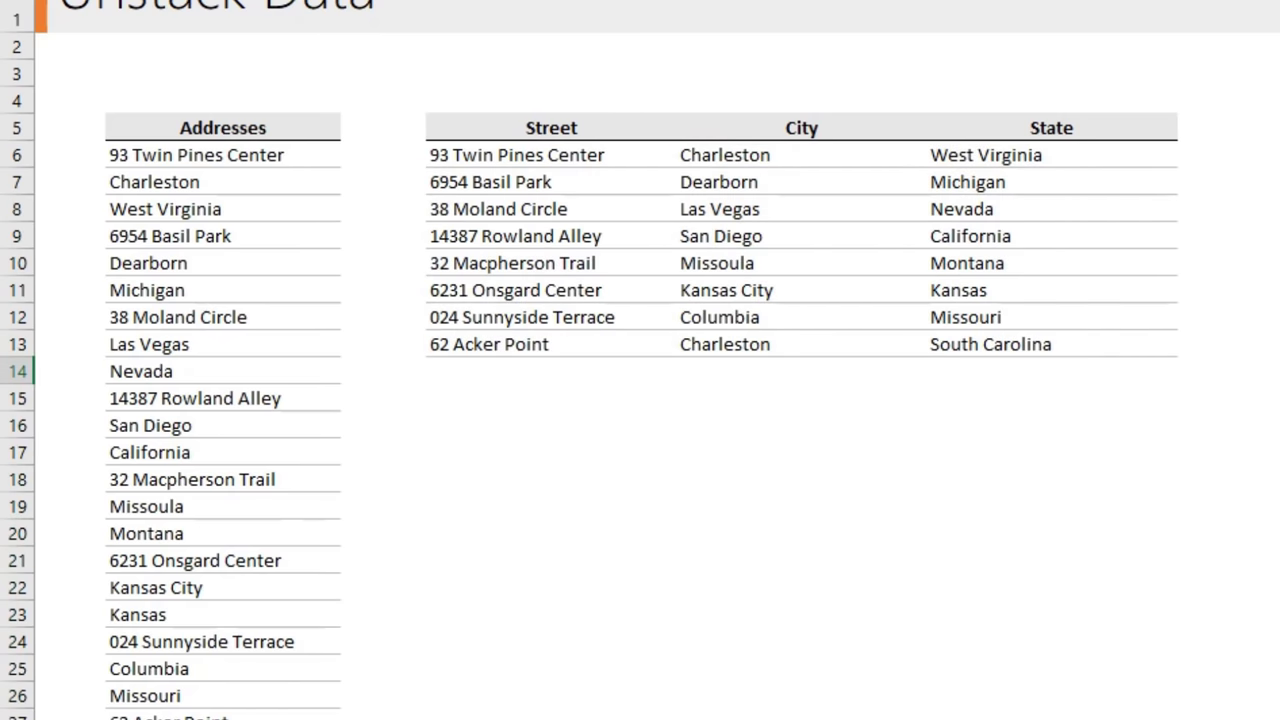
pyautogui.moveTo(502, 160); pyautogui.dragTo(1060, 352)
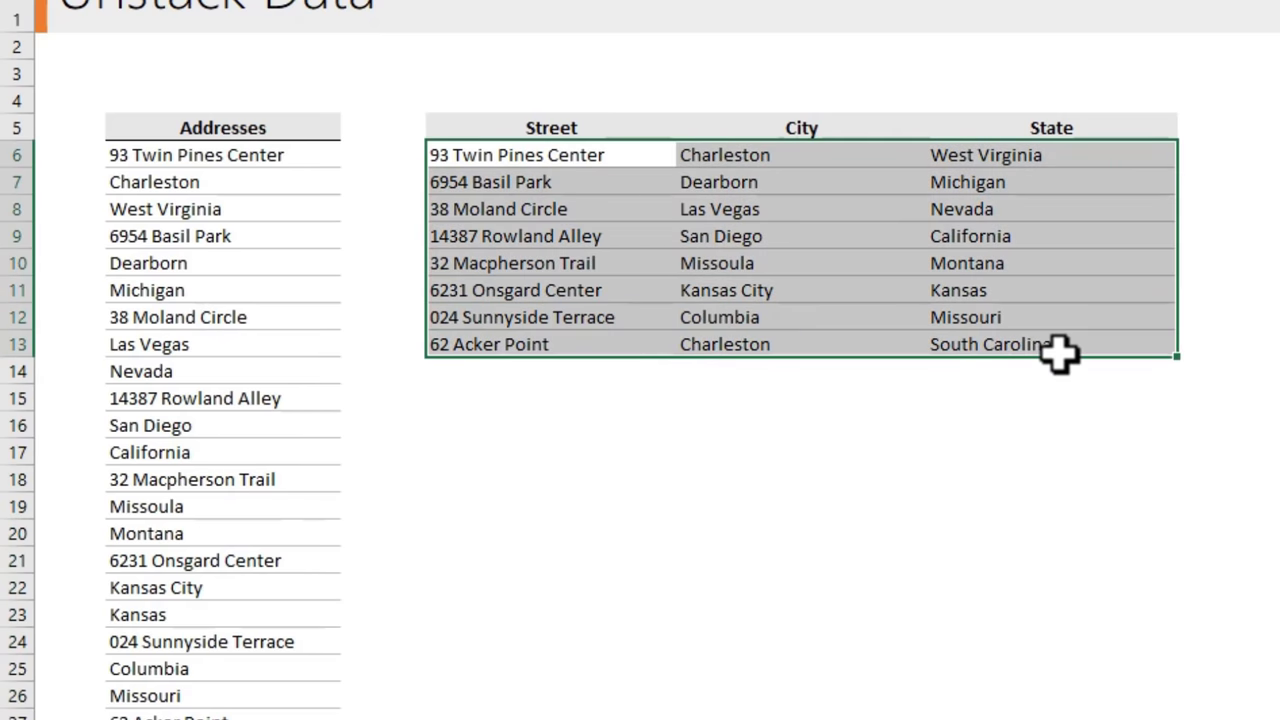
pyautogui.moveTo(500, 350); pyautogui.dragTo(1005, 340)
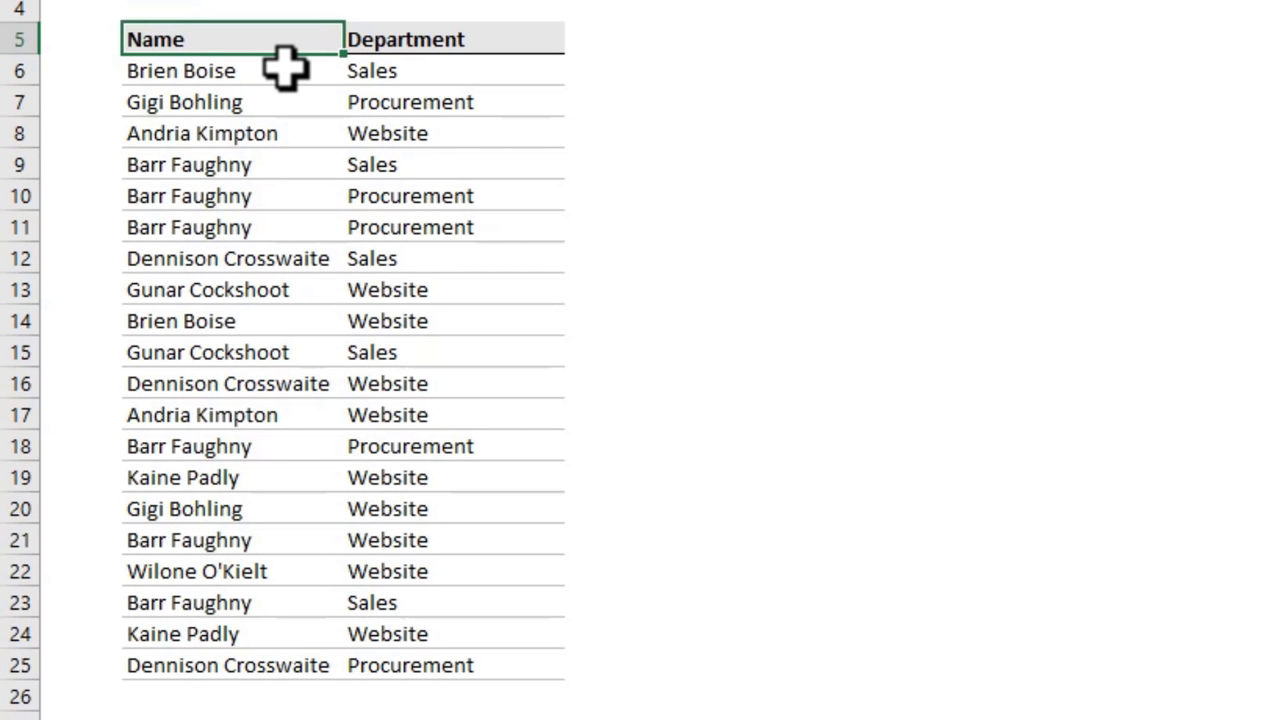
pyautogui.moveTo(220, 197); pyautogui.dragTo(423, 228)
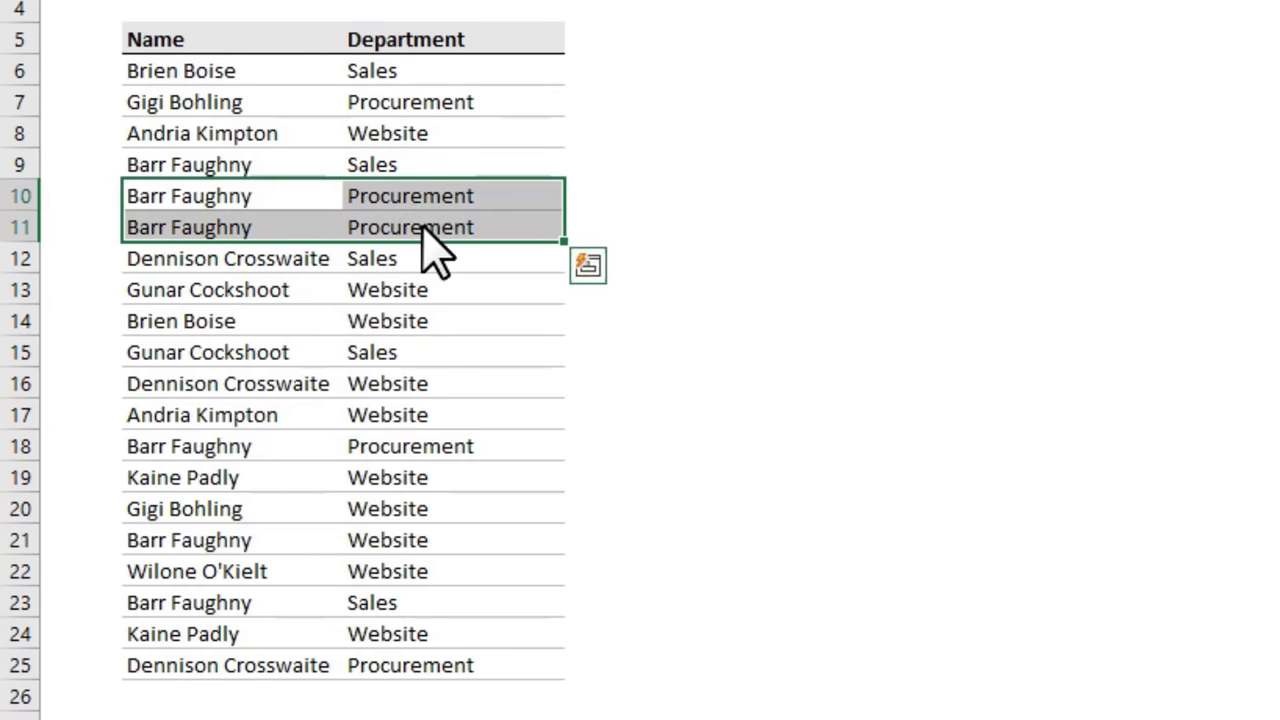
pyautogui.moveTo(190, 220); pyautogui.dragTo(443, 229)
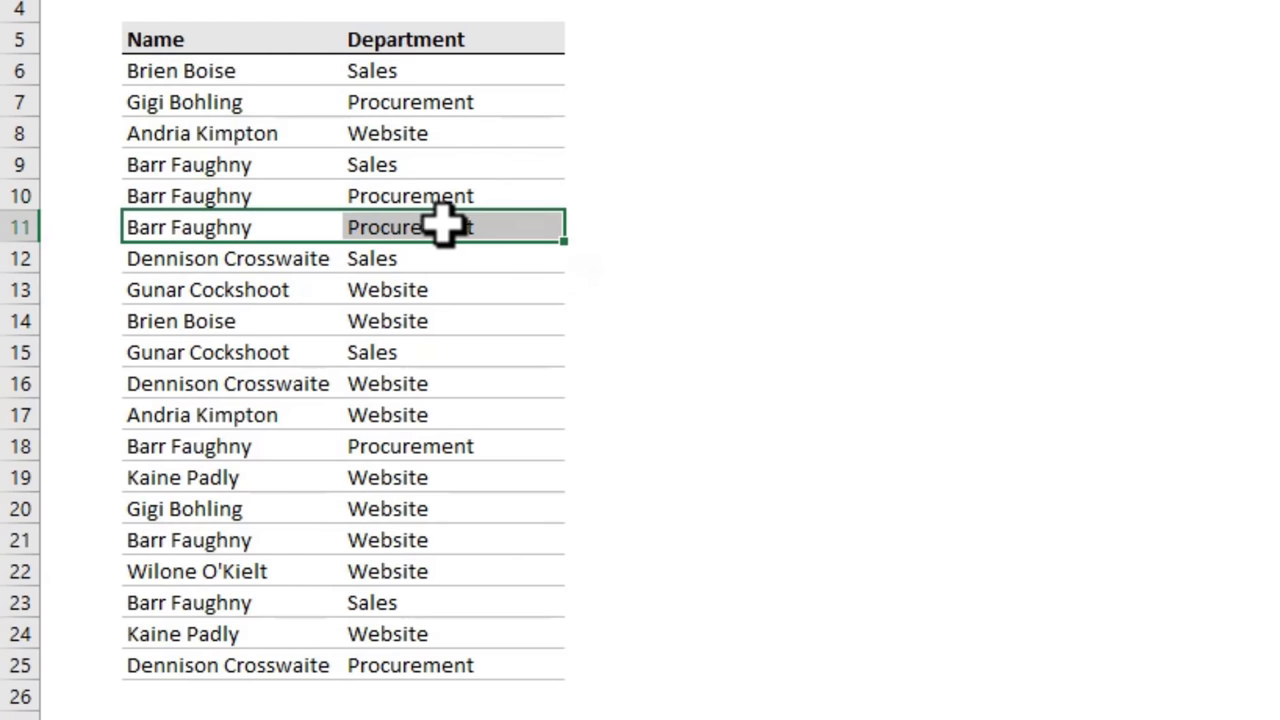
pyautogui.click(617, 172)
# Select the whole Name and Department table and open Data › Remove Duplicates
pyautogui.moveTo(177, 63); pyautogui.dragTo(340, 337)
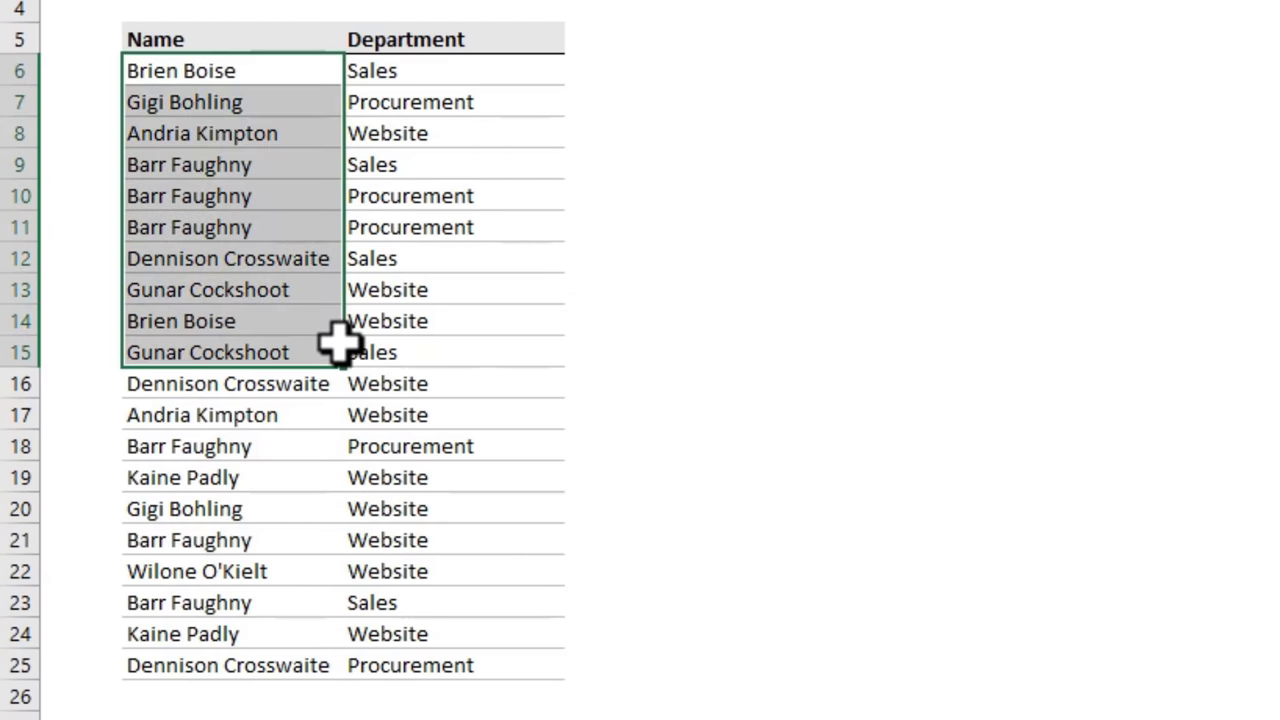
pyautogui.click(205, 30)
pyautogui.moveTo(205, 30); pyautogui.dragTo(443, 675)
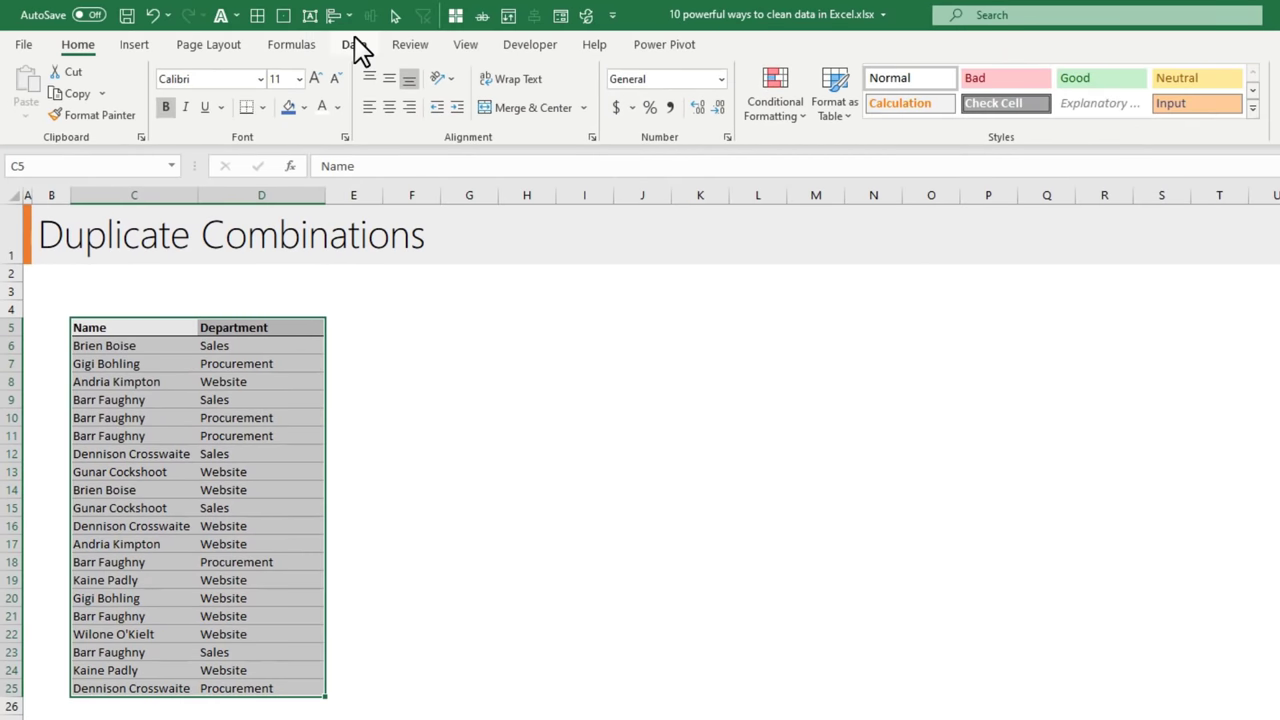
pyautogui.click(356, 46)
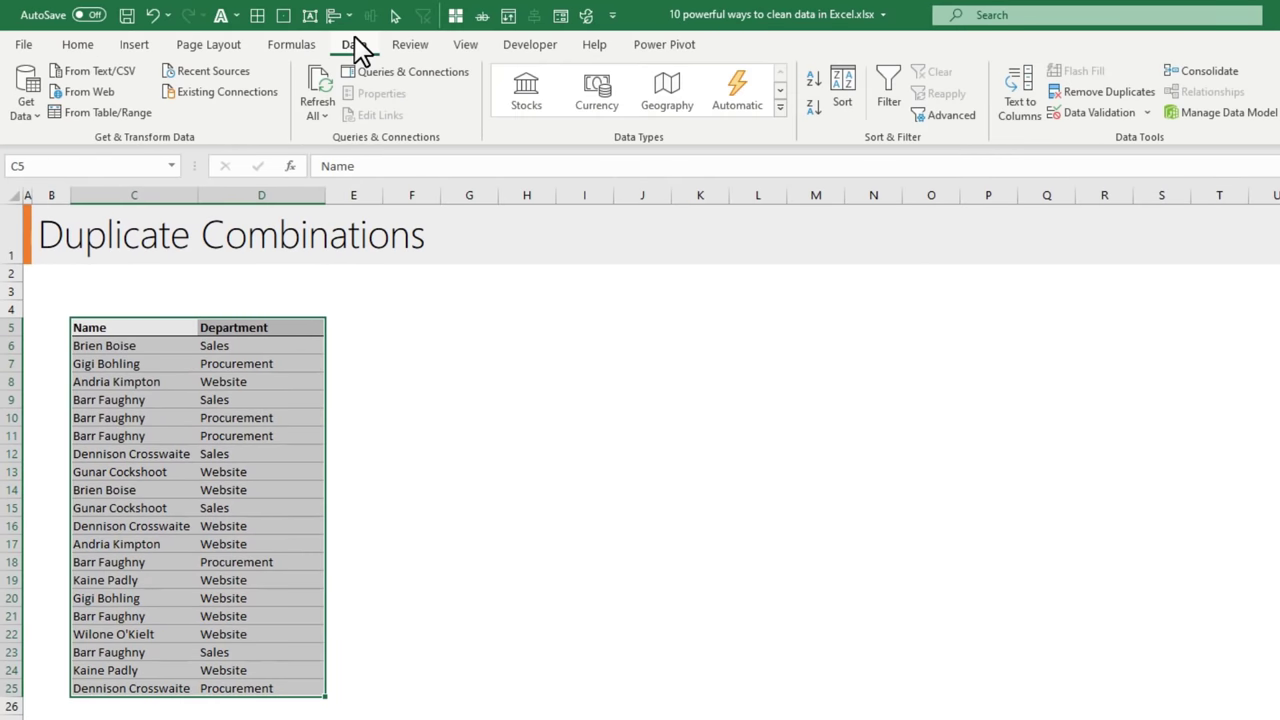
pyautogui.click(1096, 95)
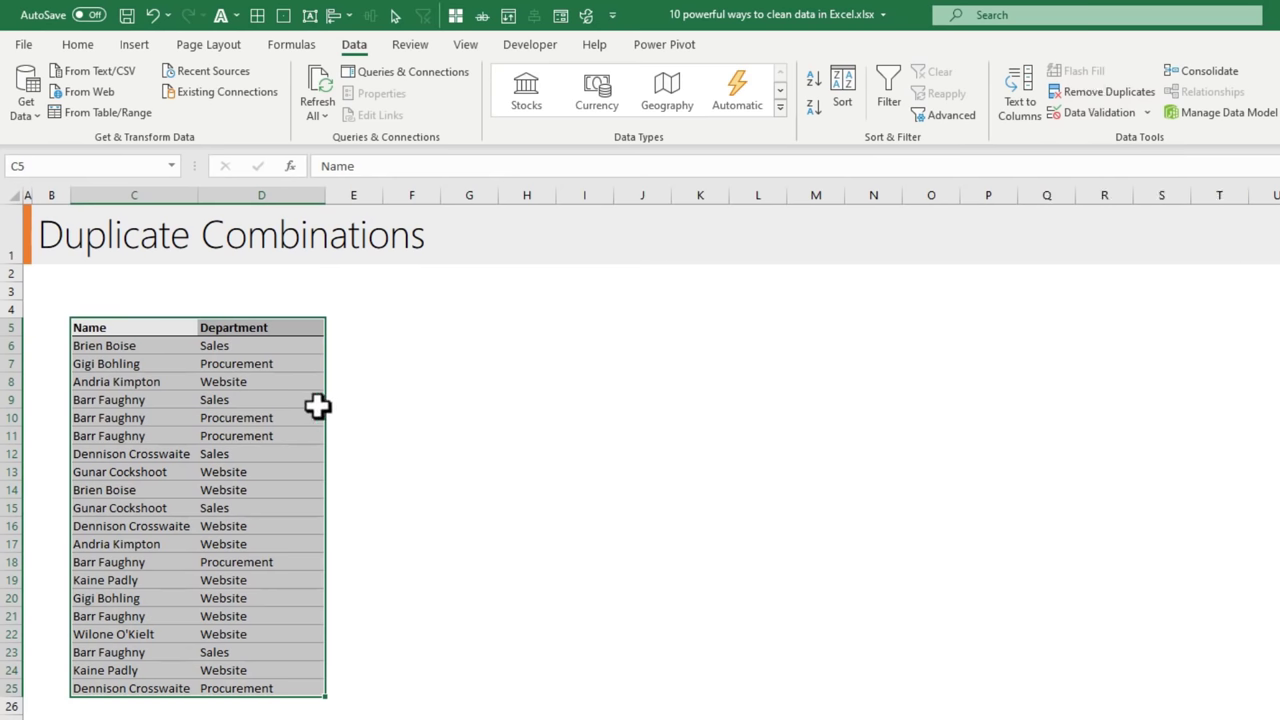
pyautogui.click(1075, 96)
pyautogui.click(1101, 88)
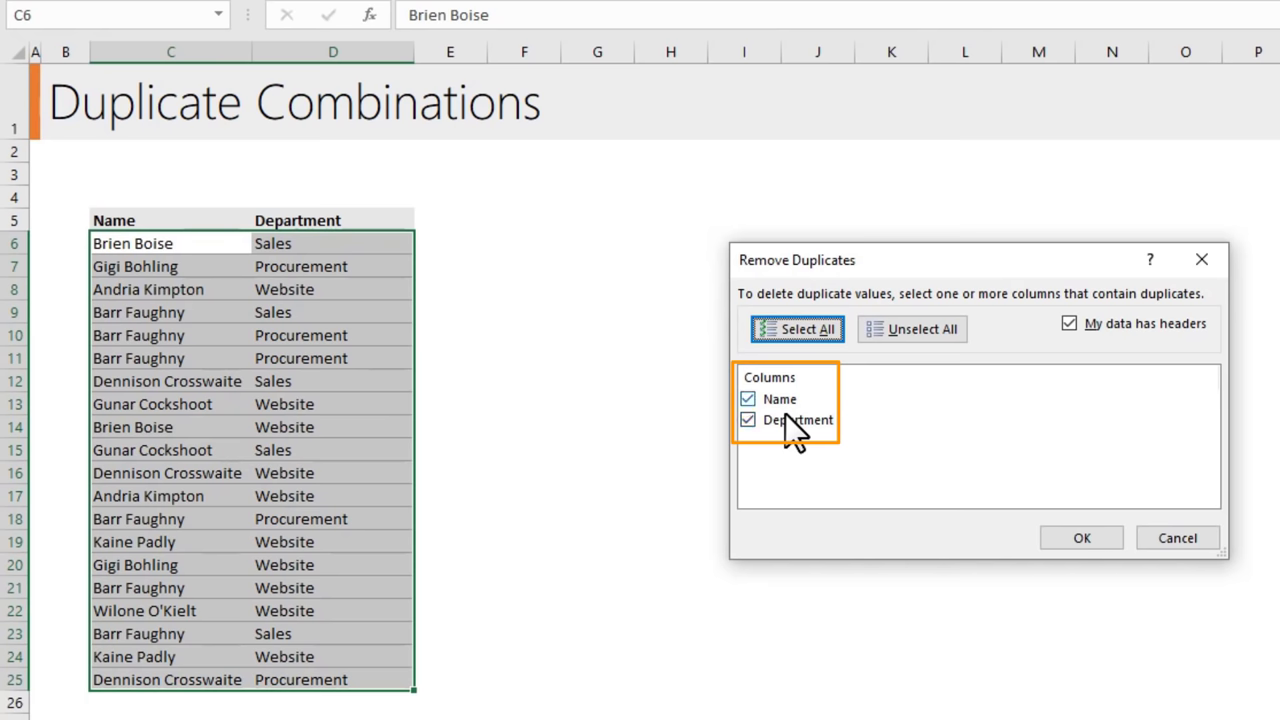
# Remove the 5 duplicate Name–Department rows, leaving 15 unique, and dismiss the summary
pyautogui.click(1080, 538)
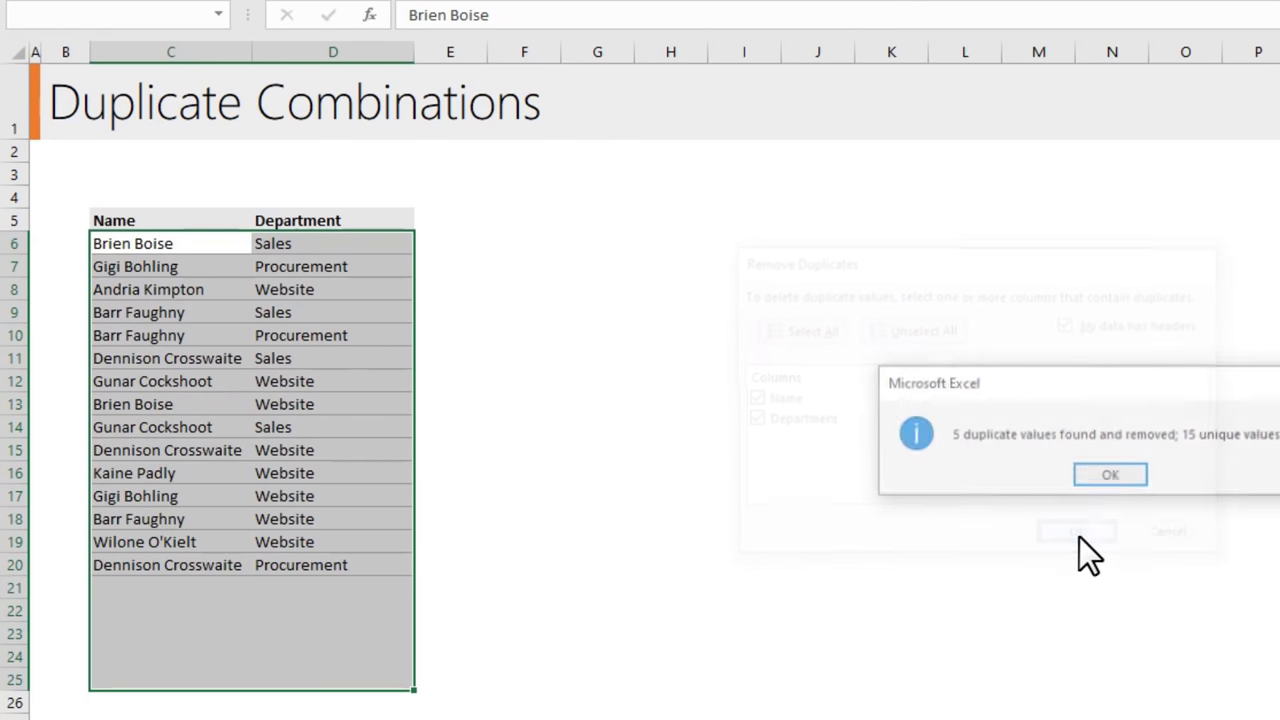
pyautogui.click(1100, 476)
pyautogui.click(162, 310)
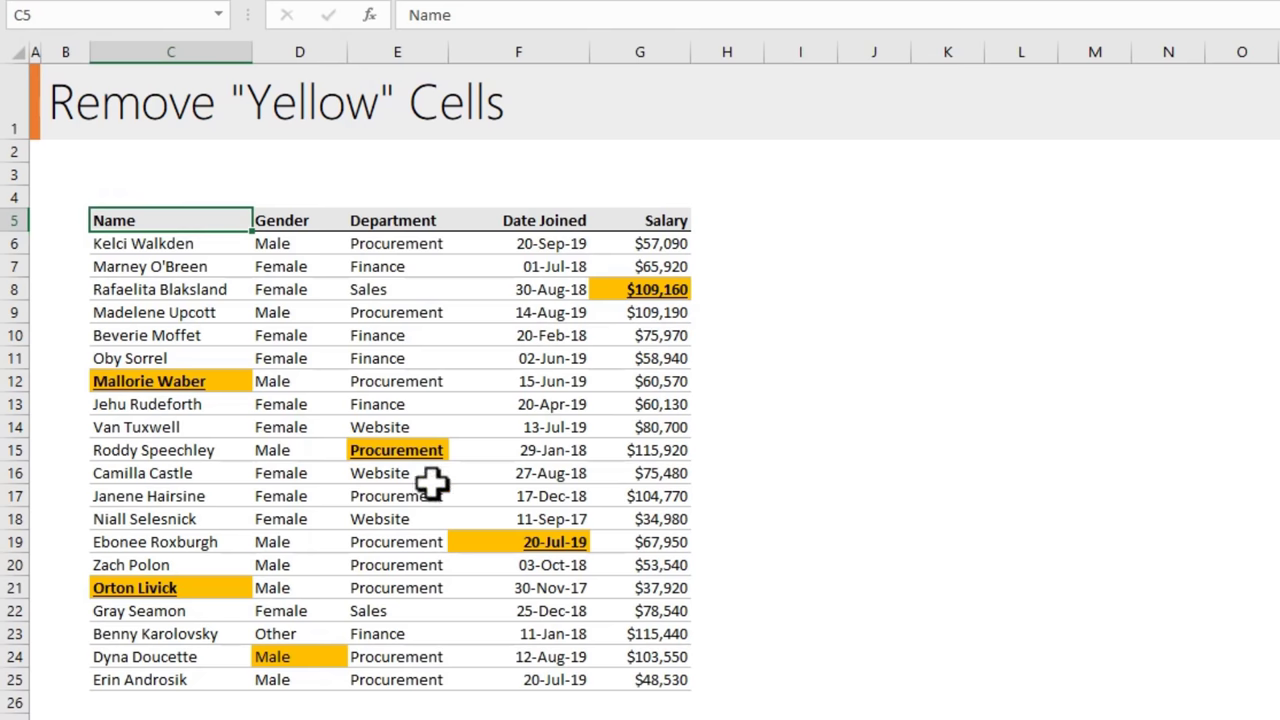
# Point out the yellow cells, including E15, F19 and G8, then select the whole staff table
pyautogui.click(186, 380)
pyautogui.click(403, 451)
pyautogui.click(555, 541)
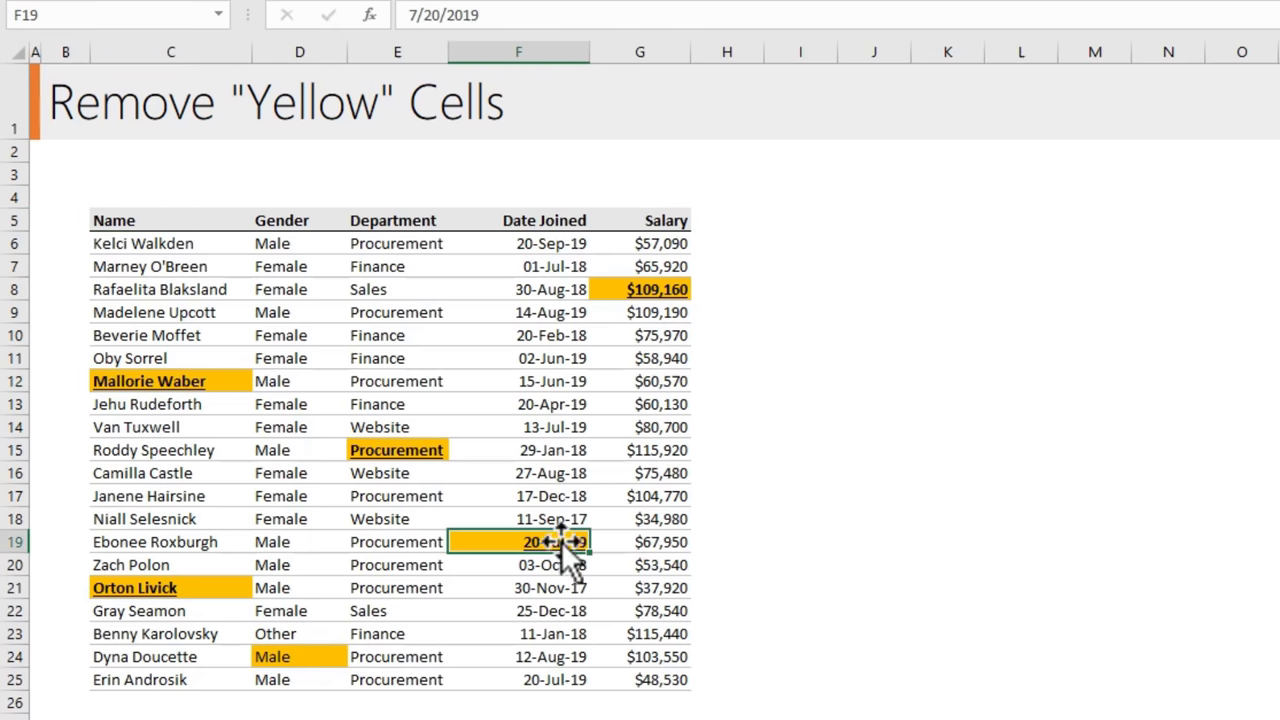
pyautogui.click(665, 289)
pyautogui.click(125, 250)
pyautogui.hotkey('ctrl', 'shift', 'End')
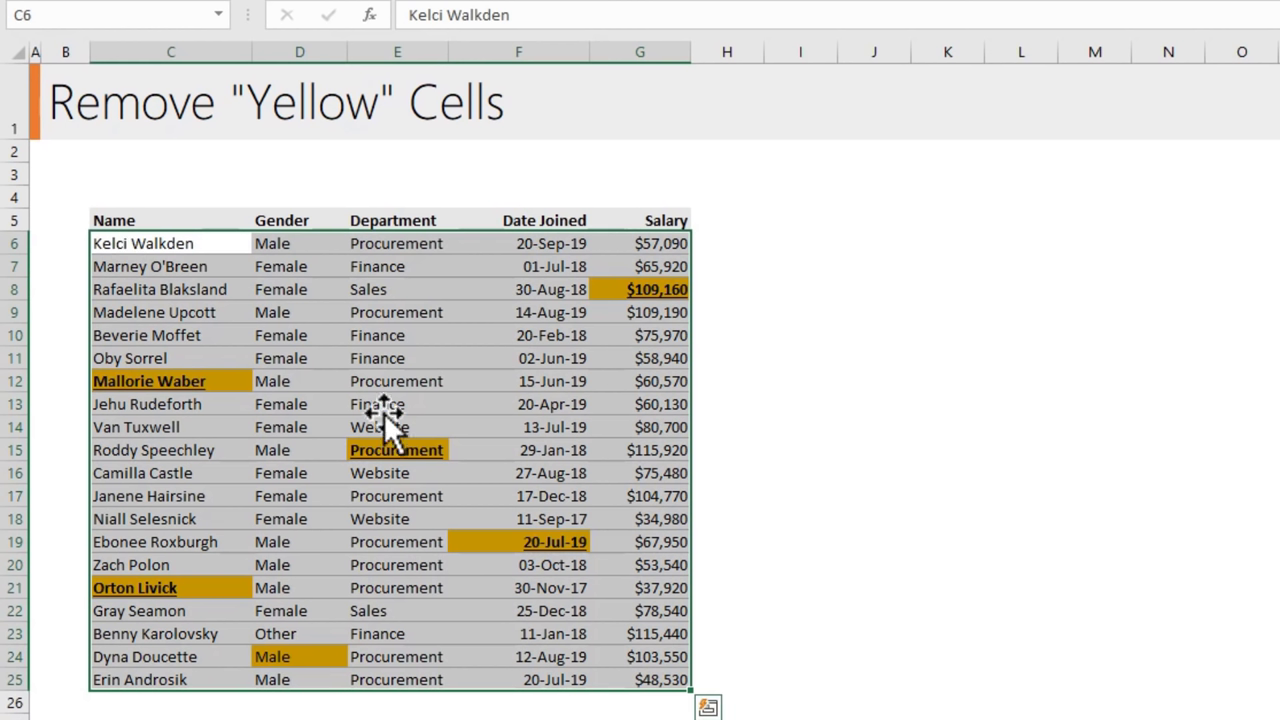
# In Find, set the search format to the gold Fill colour
pyautogui.hotkey('ctrl', 'f')
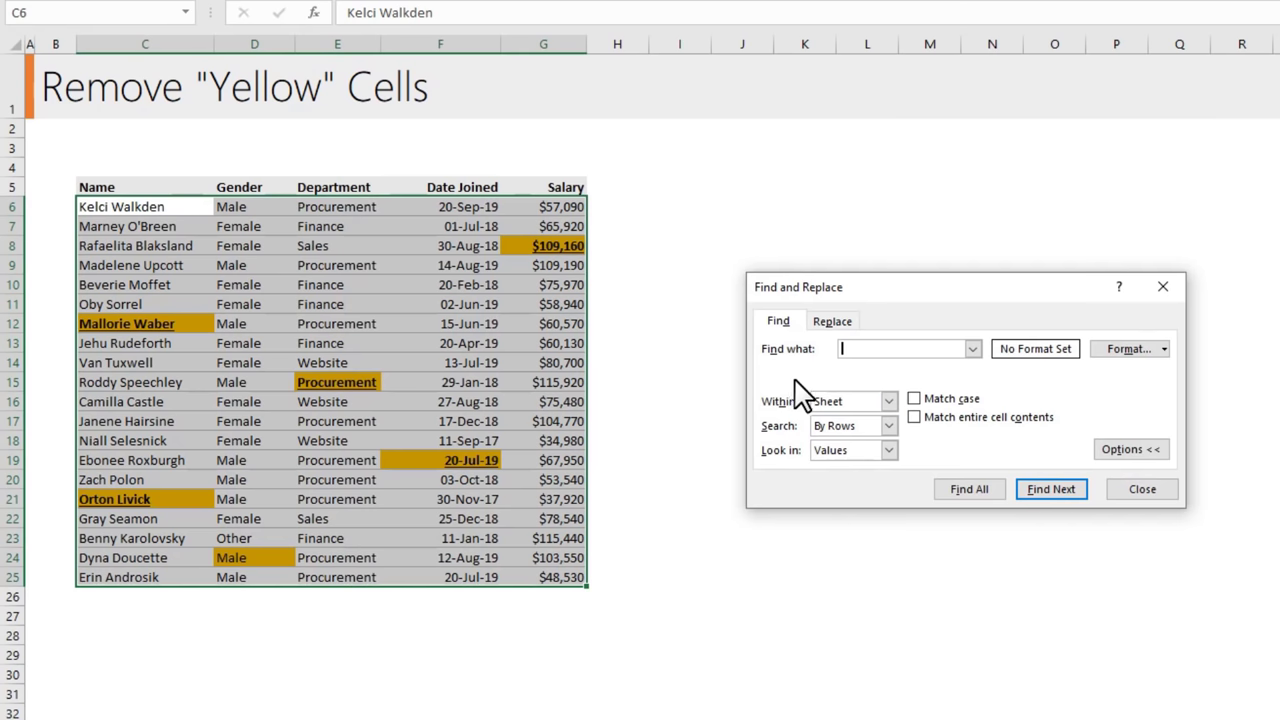
pyautogui.click(1131, 352)
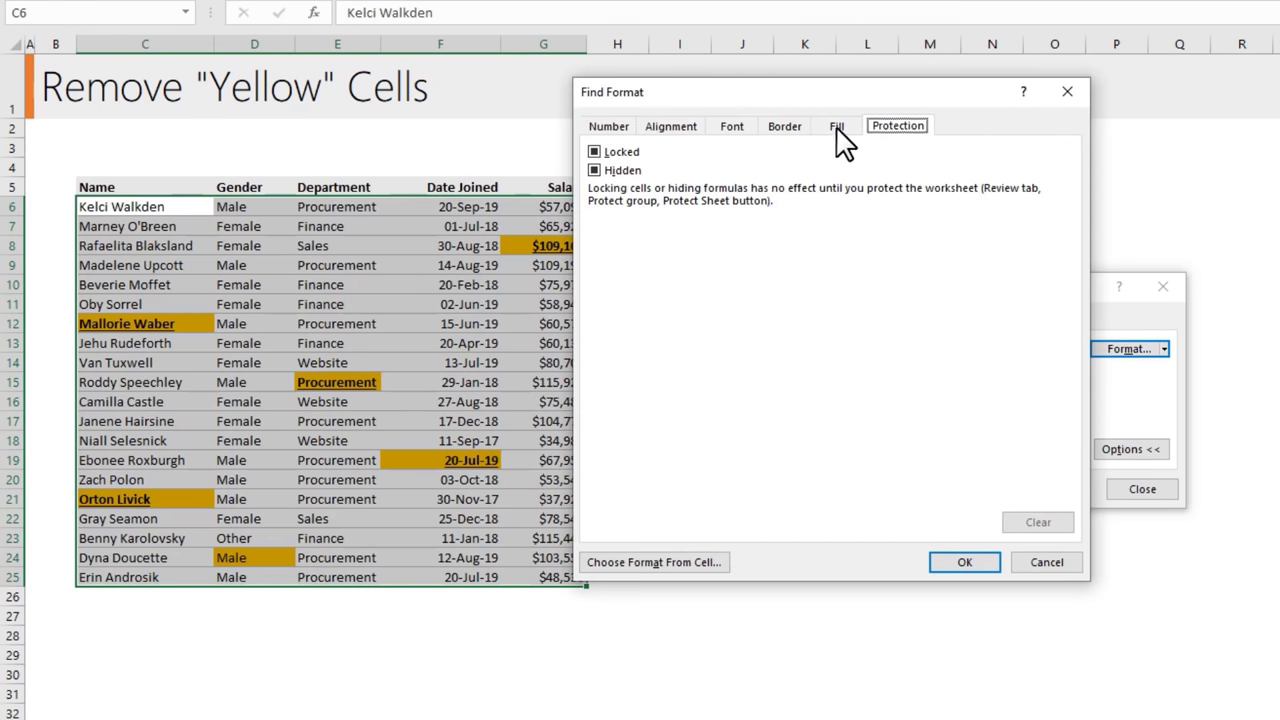
pyautogui.click(835, 130)
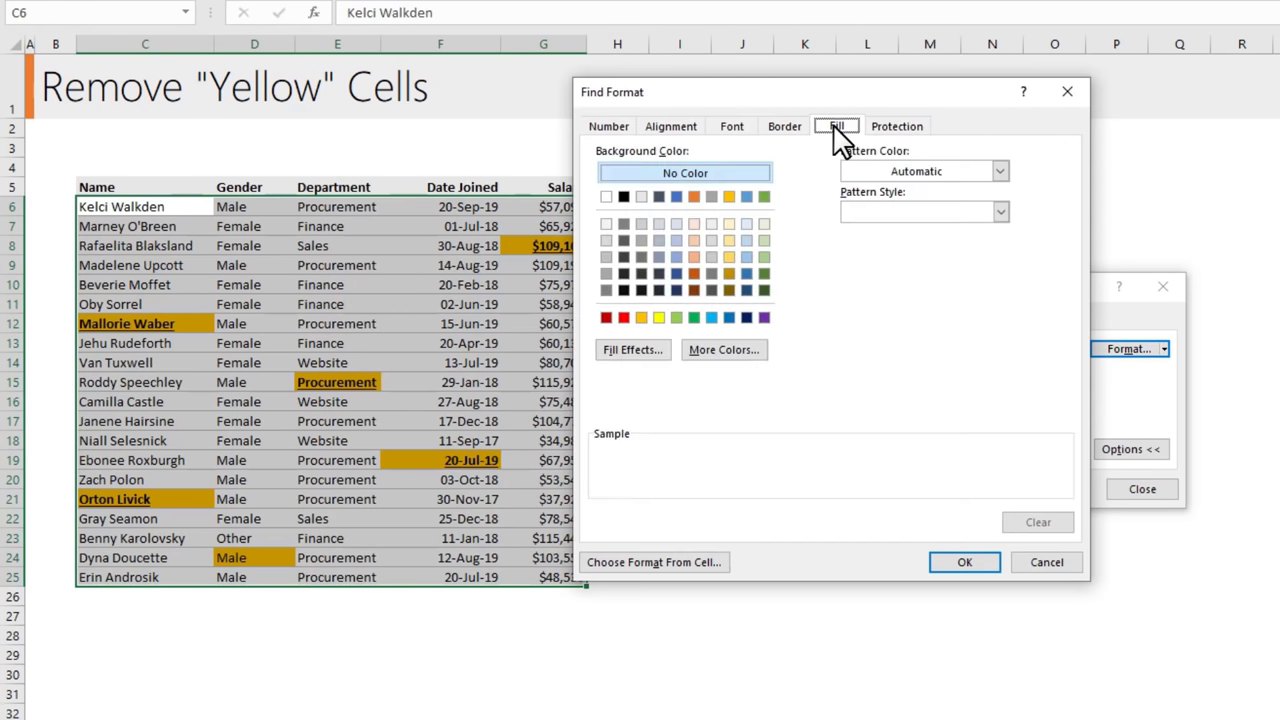
pyautogui.click(730, 197)
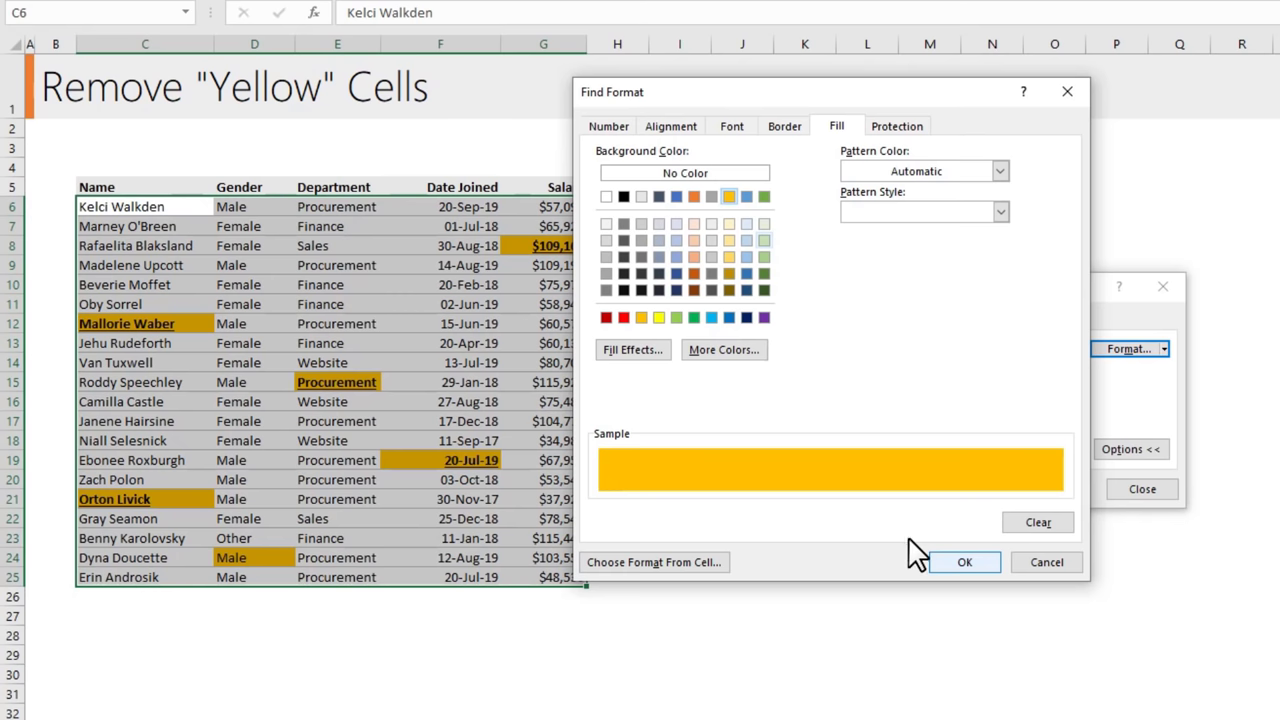
pyautogui.click(955, 564)
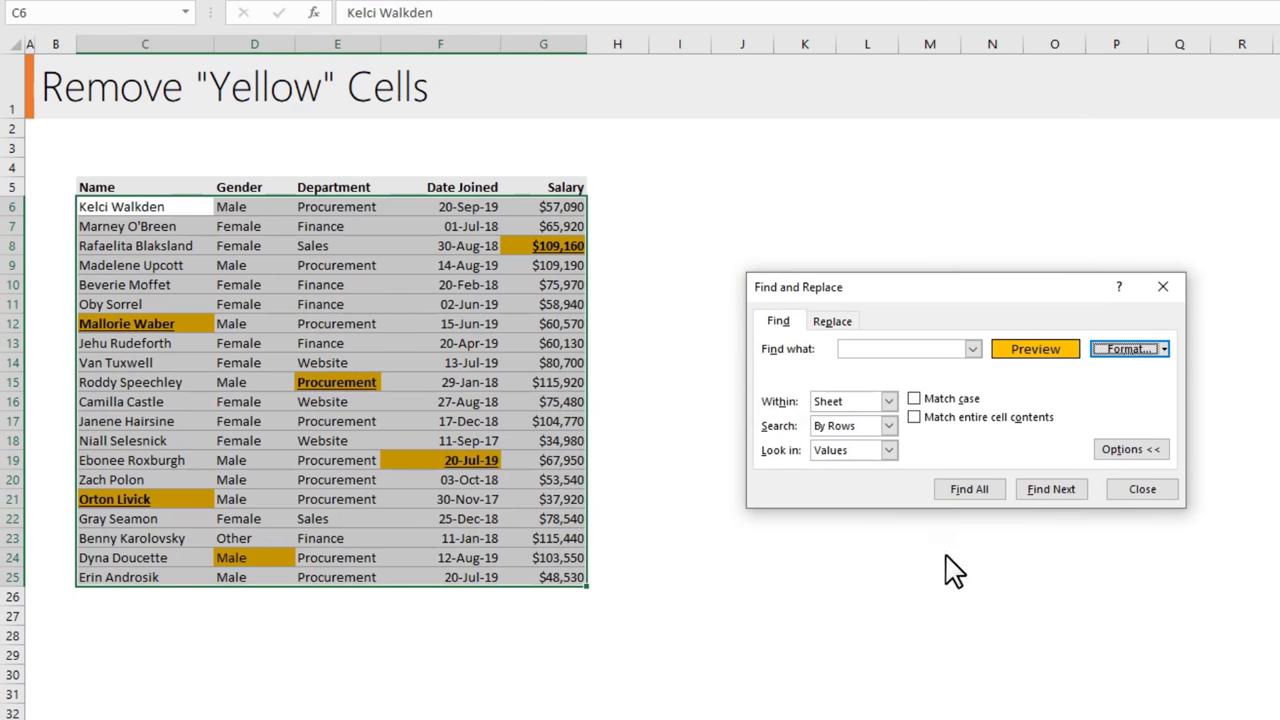
# Find all six gold-filled cells and select every result on the worksheet
pyautogui.click(979, 493)
pyautogui.moveTo(960, 300); pyautogui.dragTo(914, 149)
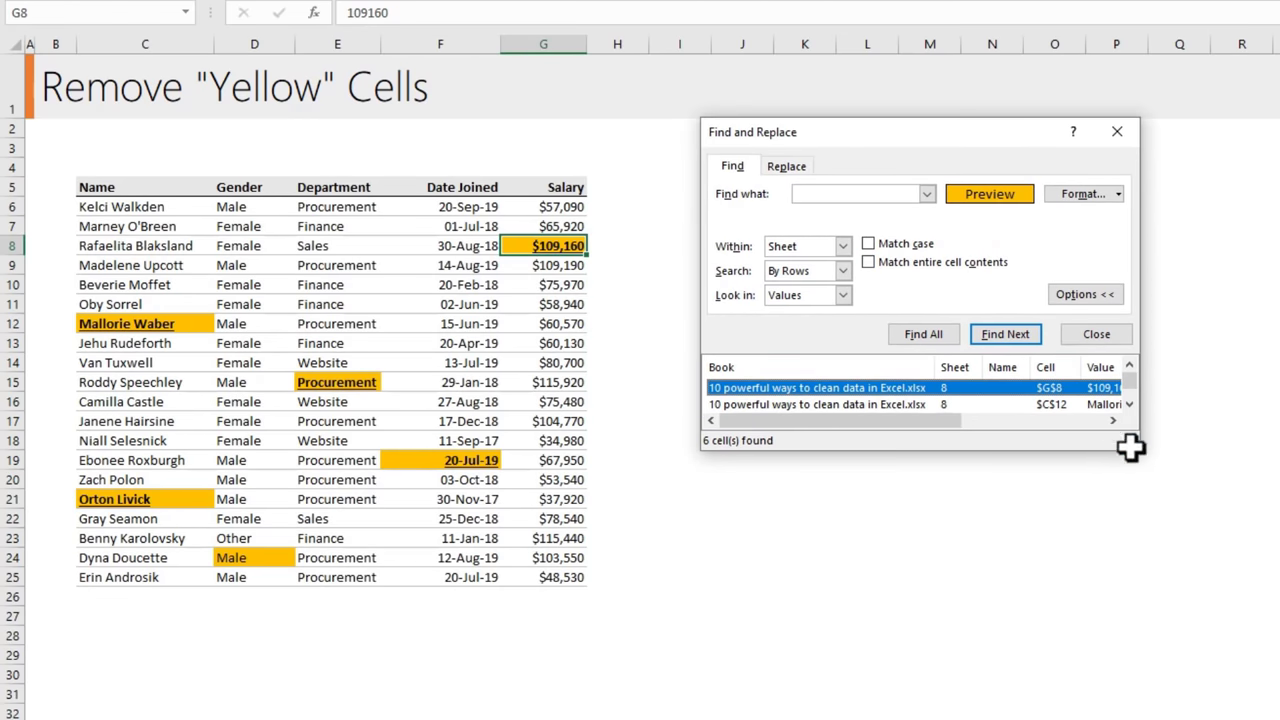
pyautogui.moveTo(1131, 449); pyautogui.dragTo(1279, 632)
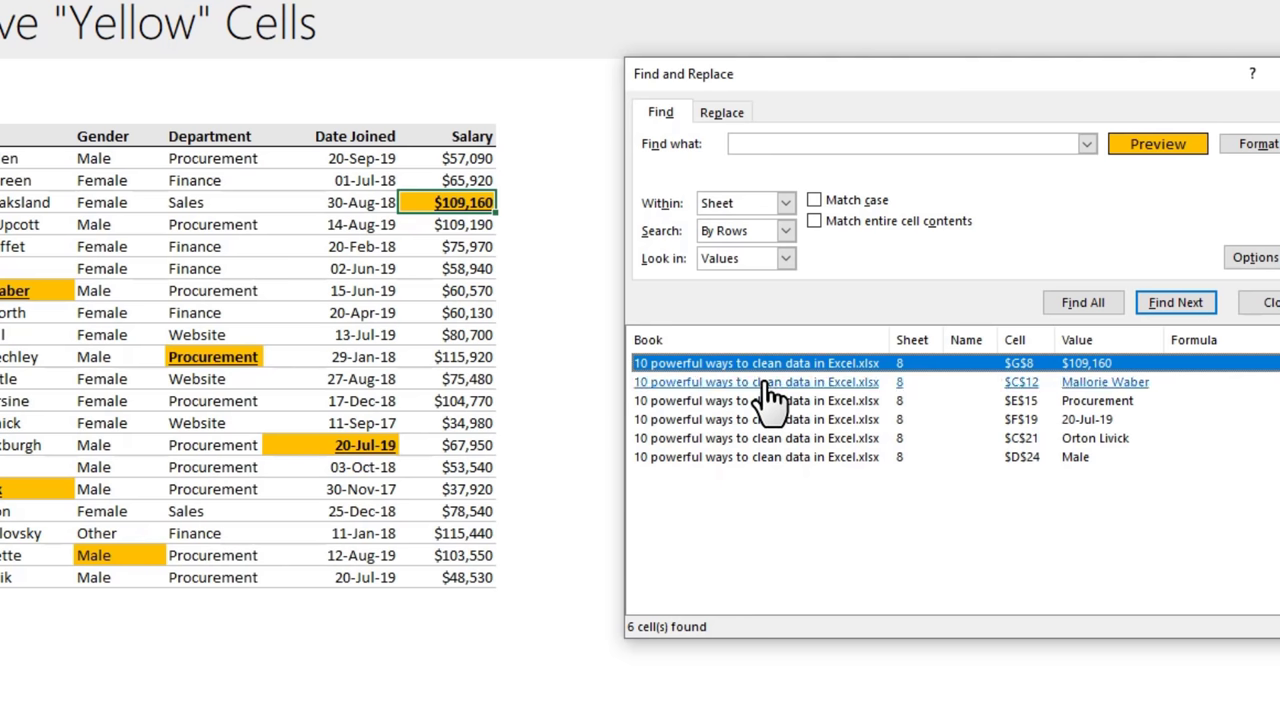
pyautogui.press('shift')
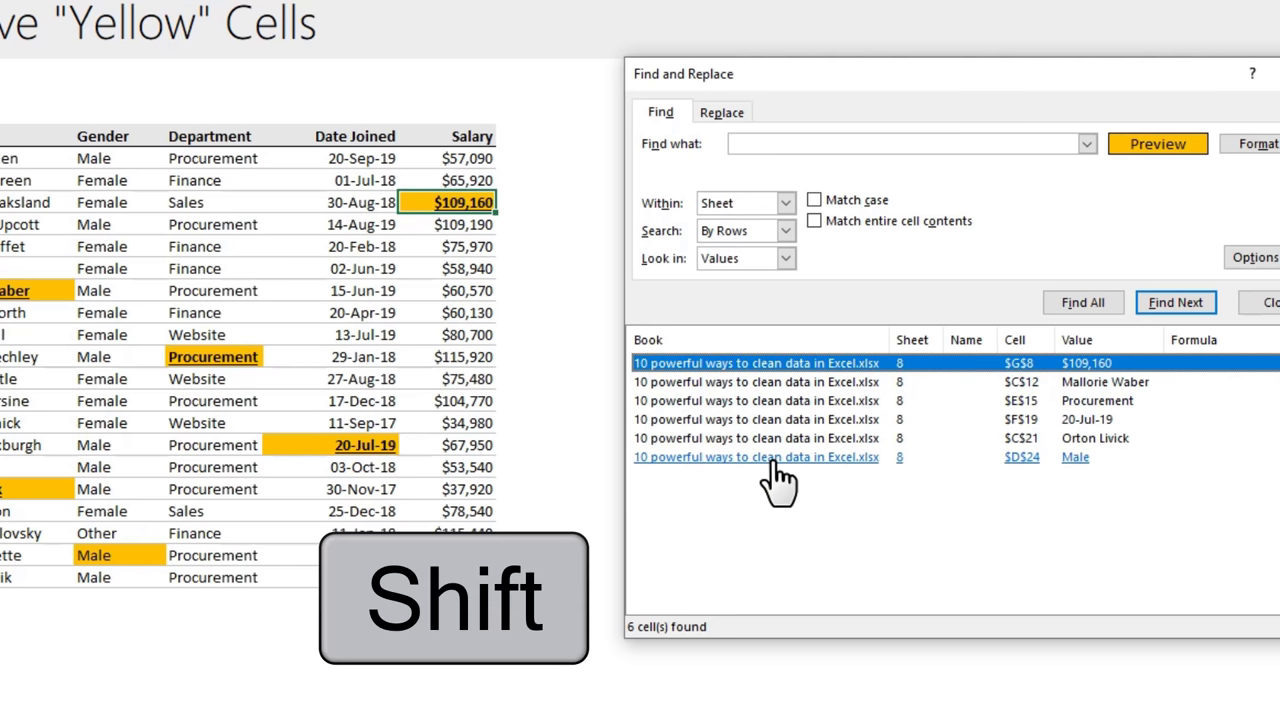
pyautogui.keyDown('shift'); pyautogui.click(771, 458); pyautogui.keyUp('shift')
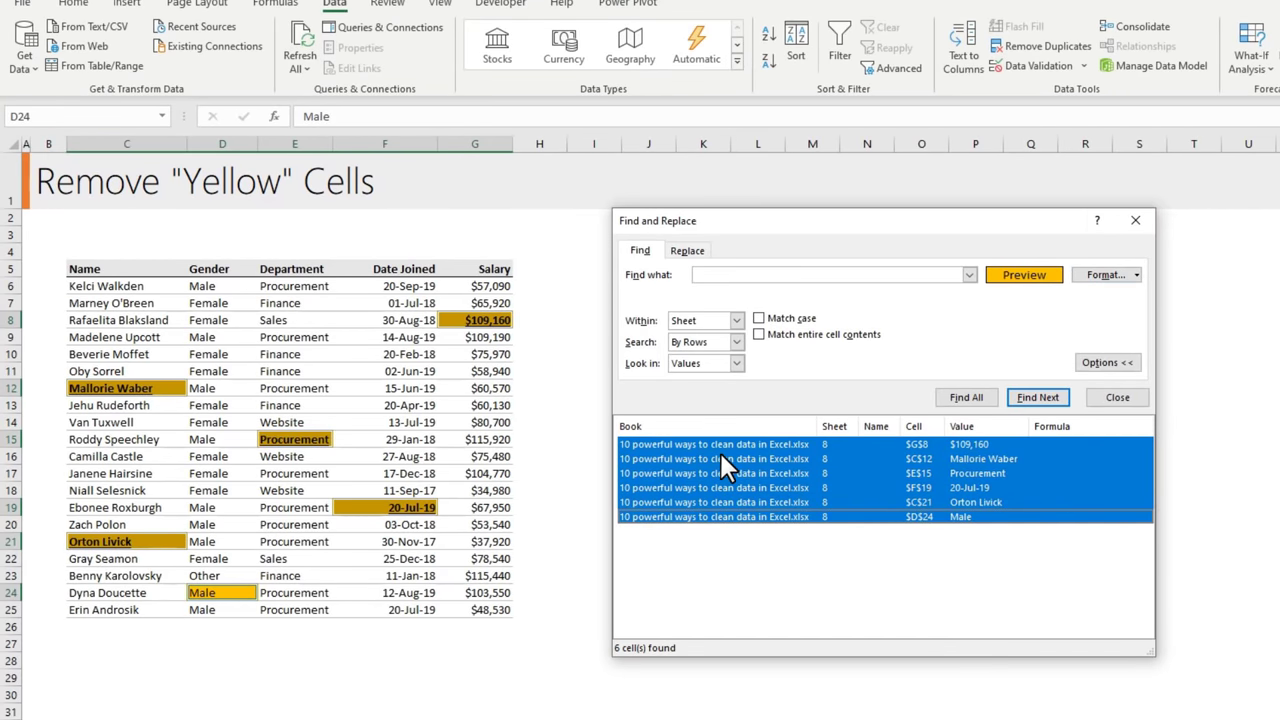
pyautogui.click(575, 122)
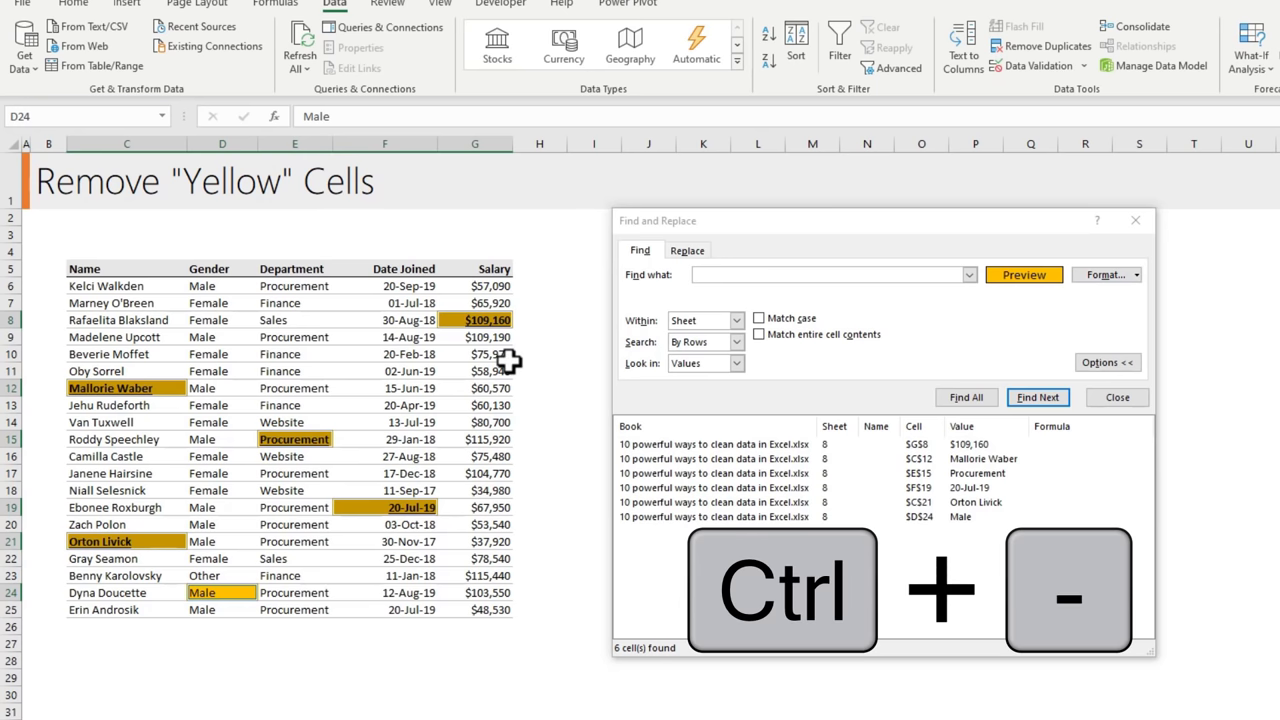
# Delete the entire rows containing those cells and close the search window
pyautogui.hotkey('ctrl', '-')
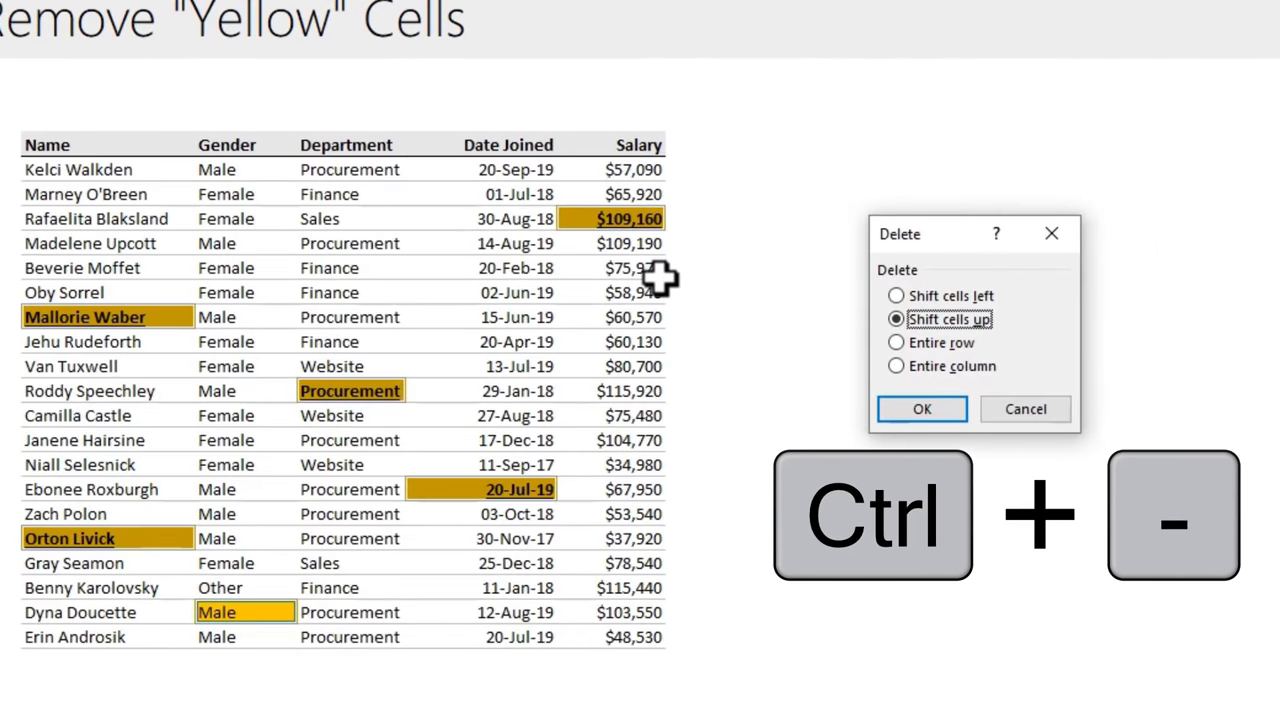
pyautogui.click(952, 340)
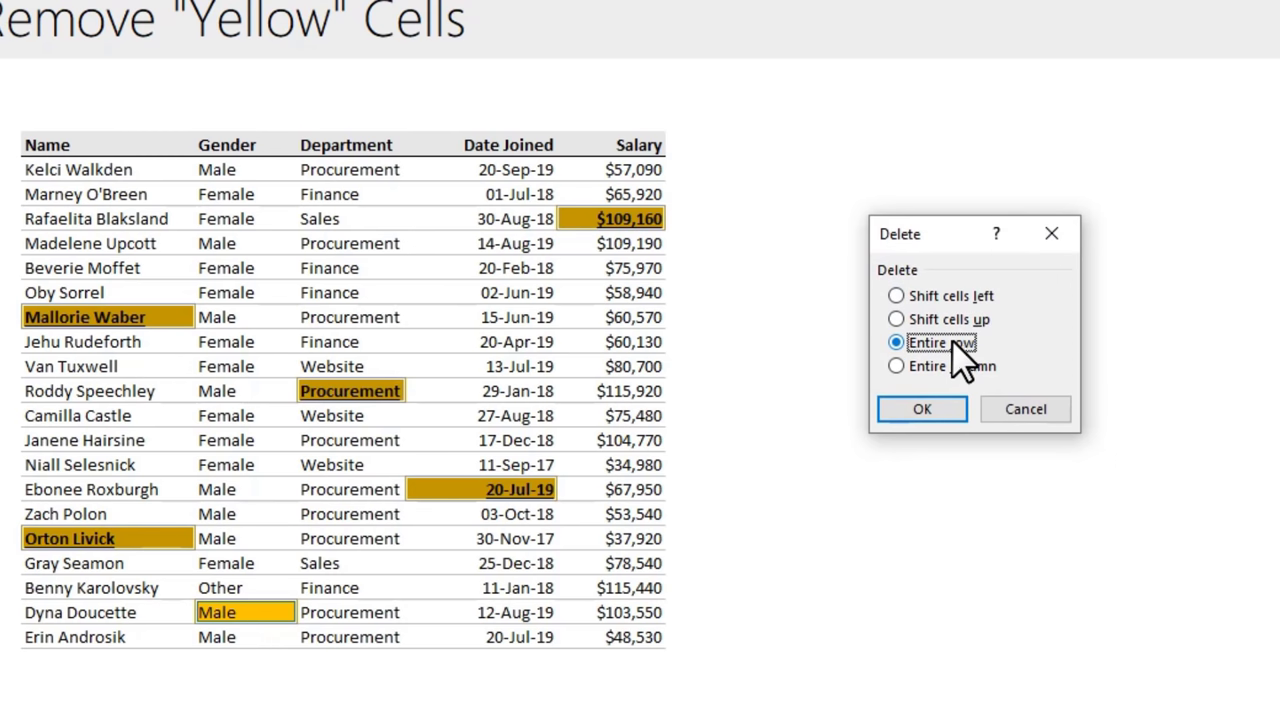
pyautogui.click(932, 408)
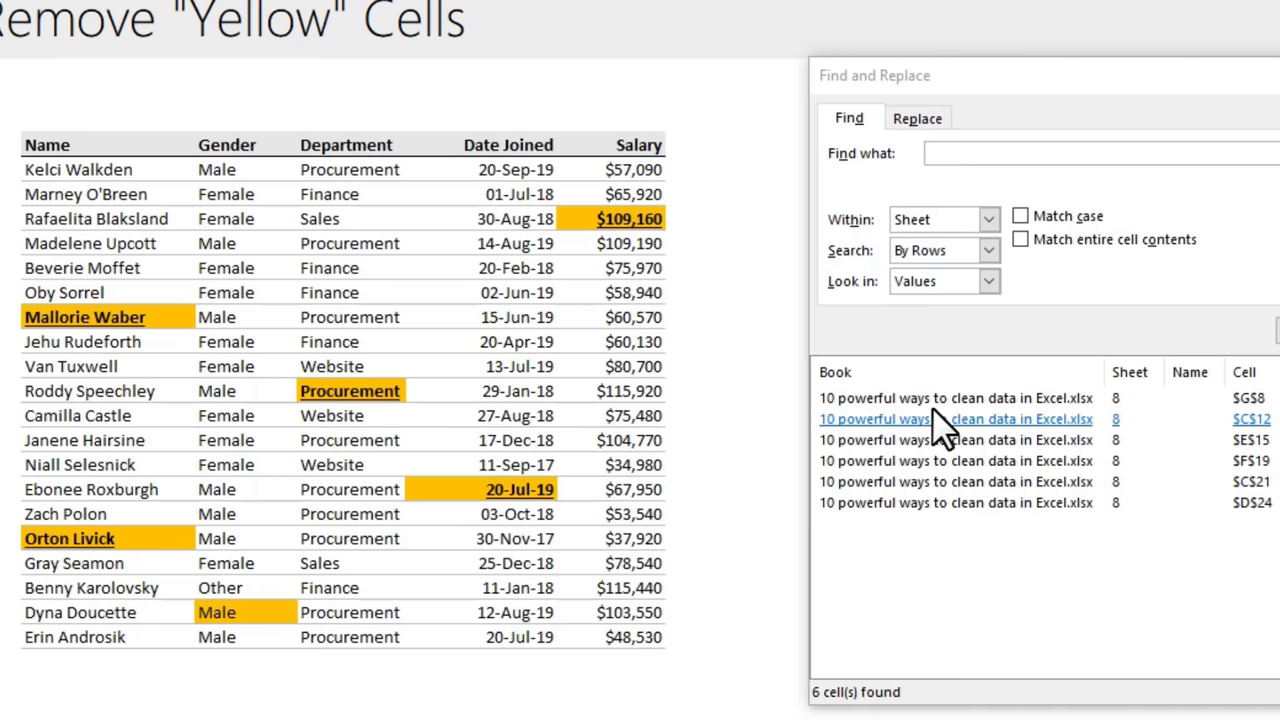
pyautogui.click(637, 660)
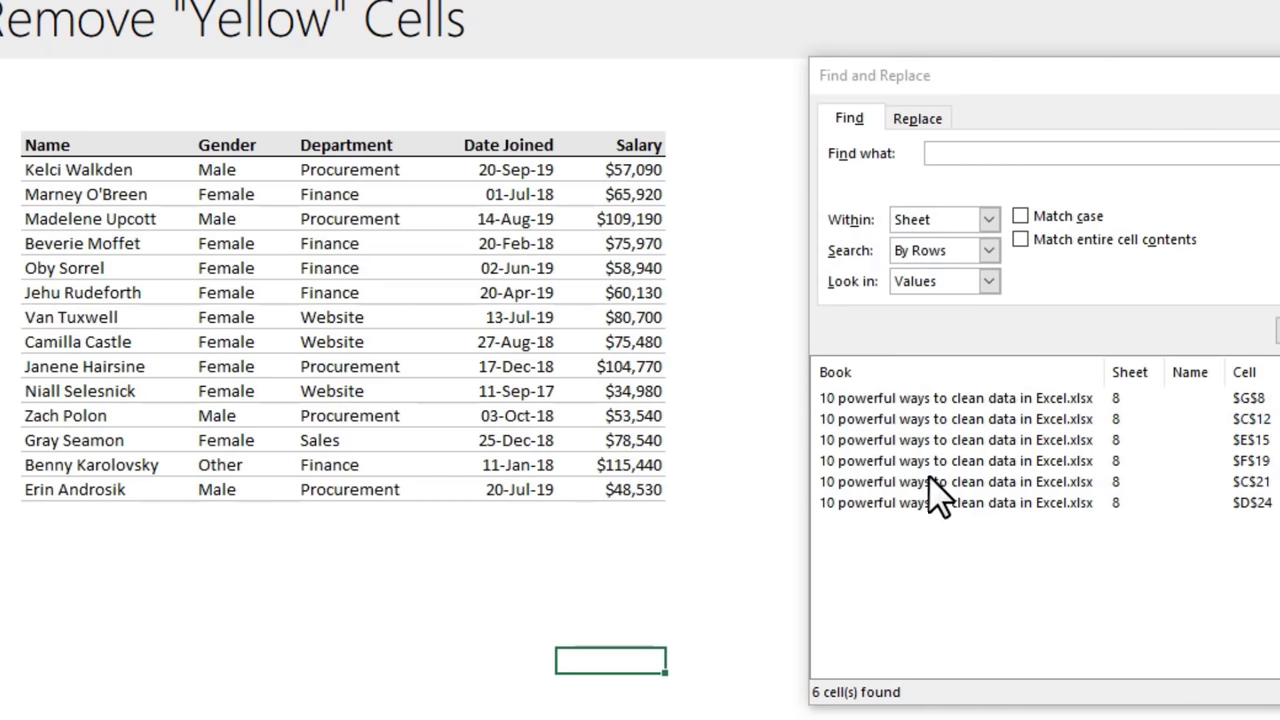
pyautogui.press('Escape')
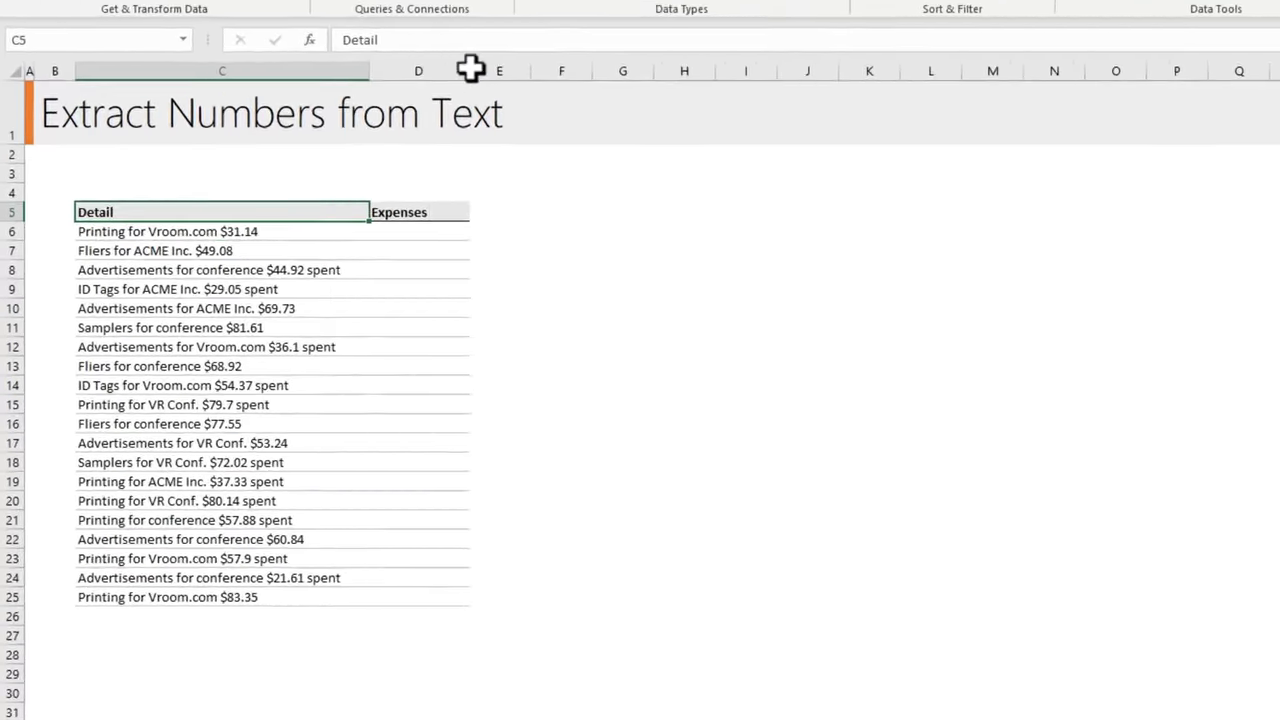
pyautogui.click(257, 230)
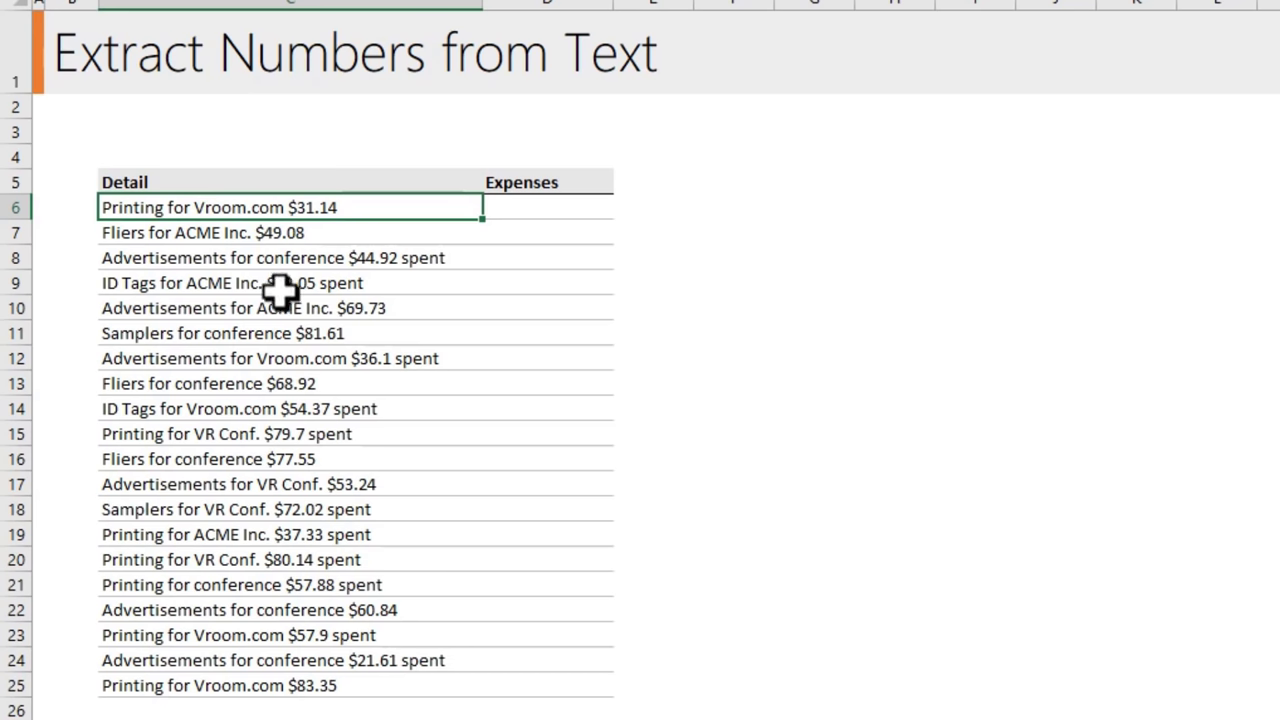
pyautogui.click(258, 230)
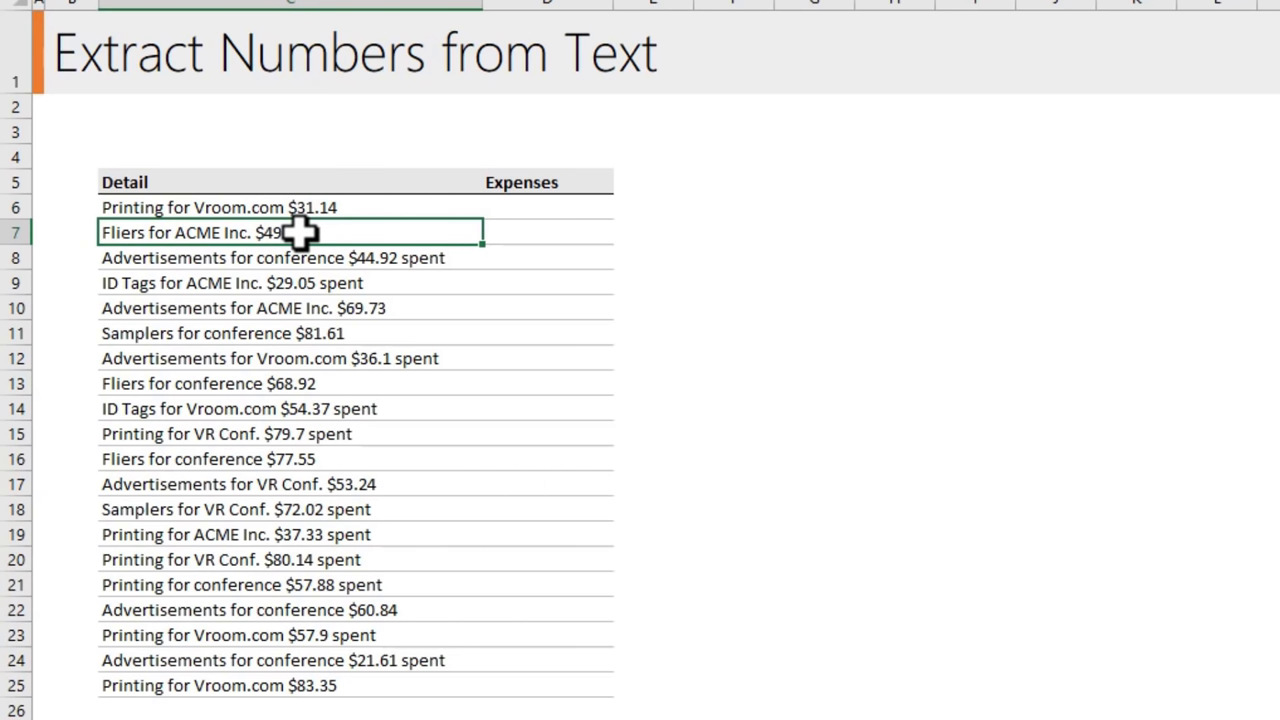
pyautogui.click(383, 260)
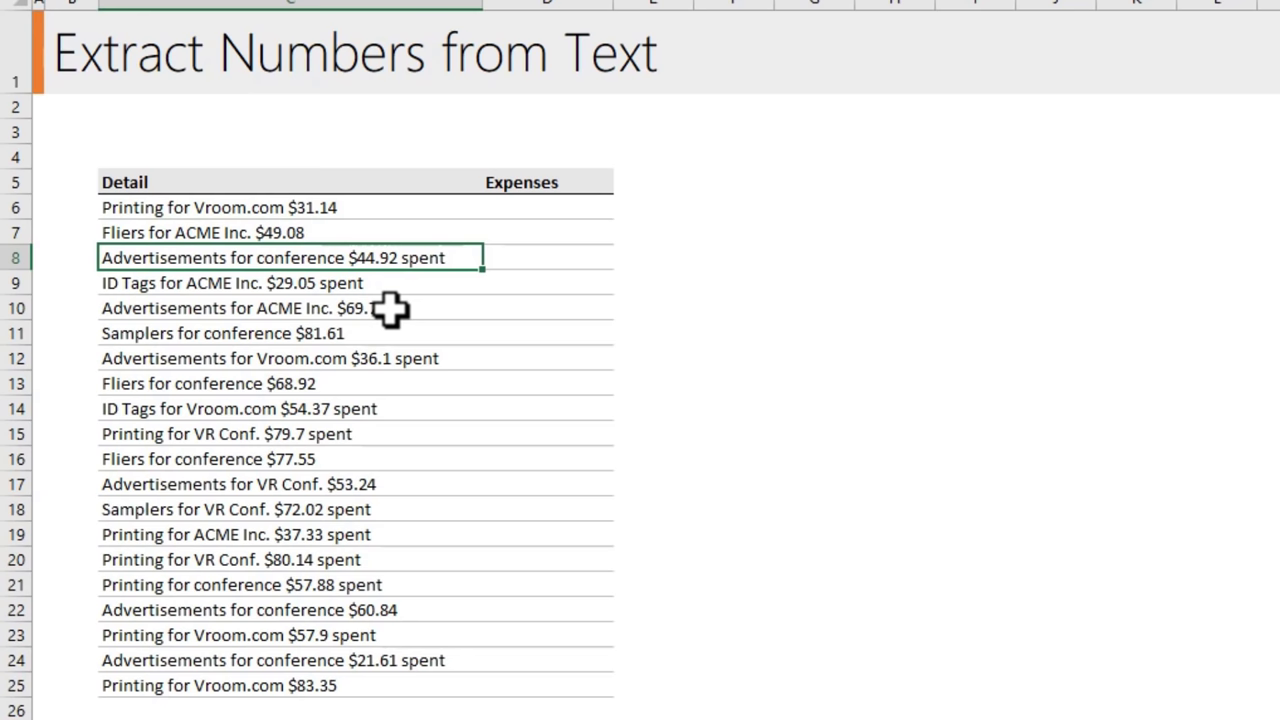
pyautogui.click(517, 210)
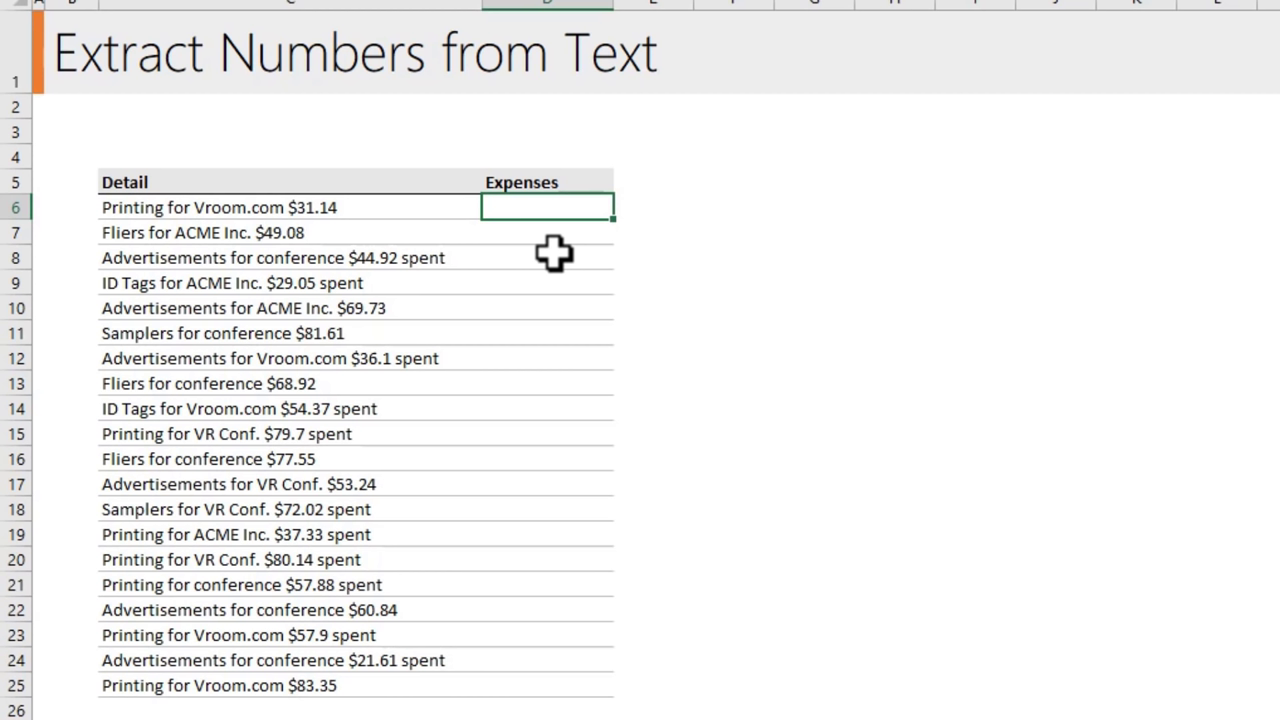
# Enter 31.14 and 49.08 as the first two Expenses values
pyautogui.write('31.14')
pyautogui.press('Return')
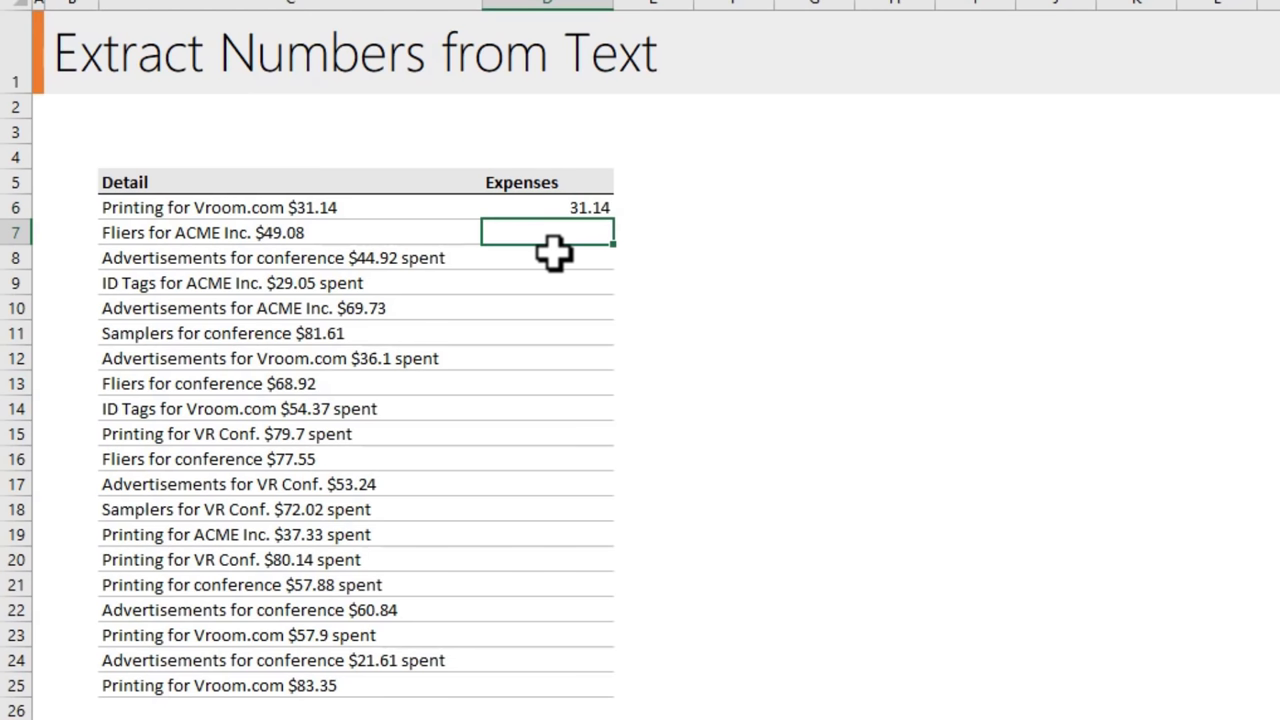
pyautogui.write('49.08')
pyautogui.press('BackSpace')
pyautogui.press('BackSpace')
pyautogui.write('08')
pyautogui.press('BackSpace')
pyautogui.write('8')
pyautogui.press('Return')
# Flash Fill the remaining expenses, correcting 44.92 so the pattern drops 'spent'
pyautogui.hotkey('ctrl', 'e')
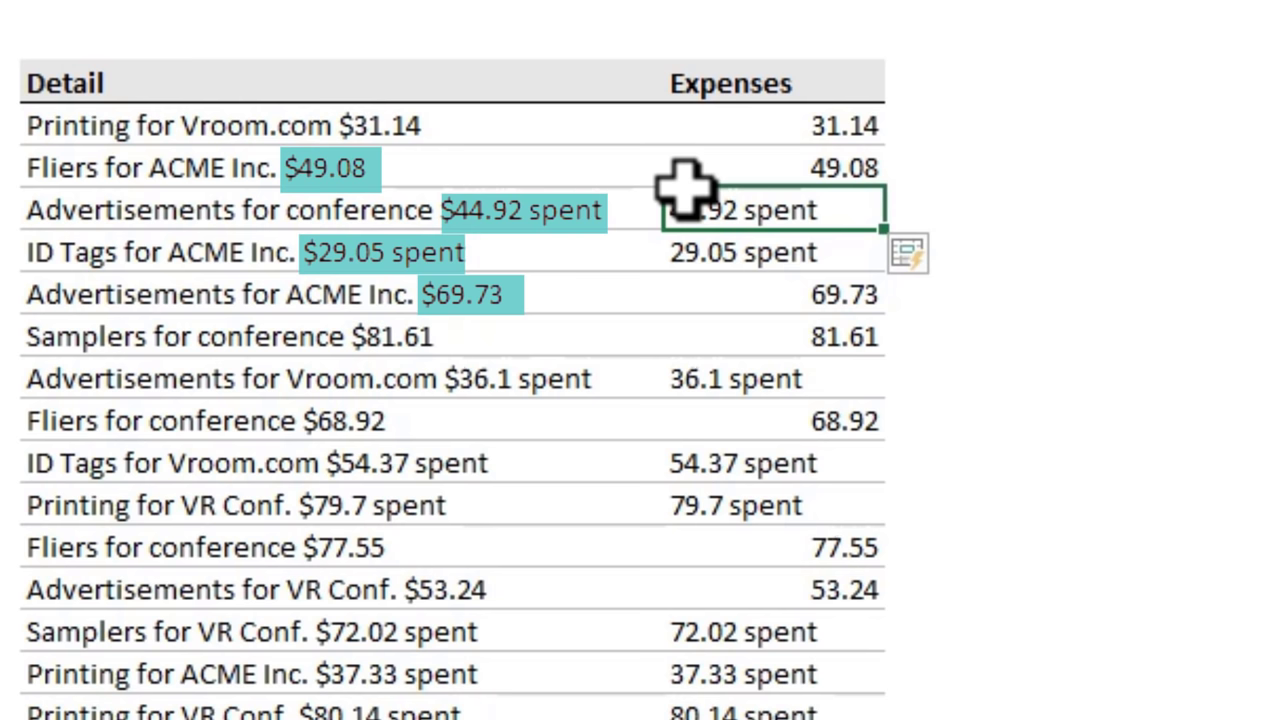
pyautogui.press('F2')
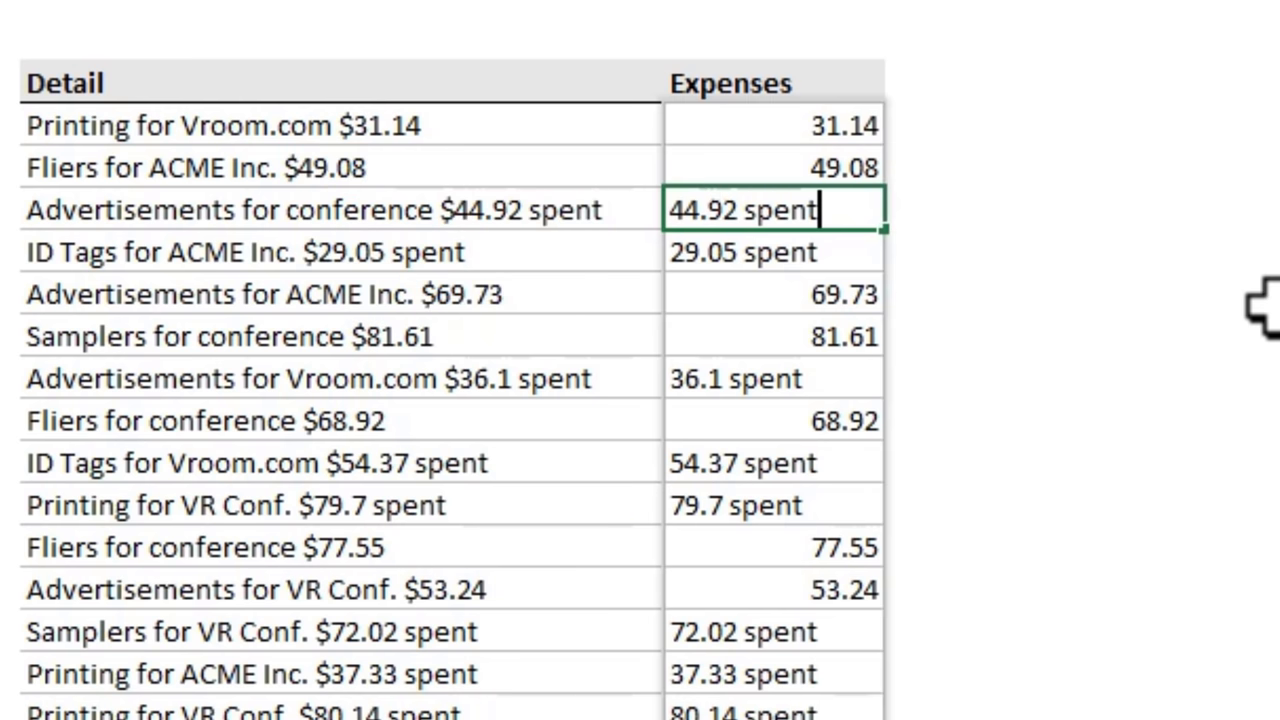
pyautogui.press('BackSpace')
pyautogui.press('BackSpace')
pyautogui.press('BackSpace')
pyautogui.press('BackSpace')
pyautogui.press('BackSpace')
pyautogui.press('BackSpace')
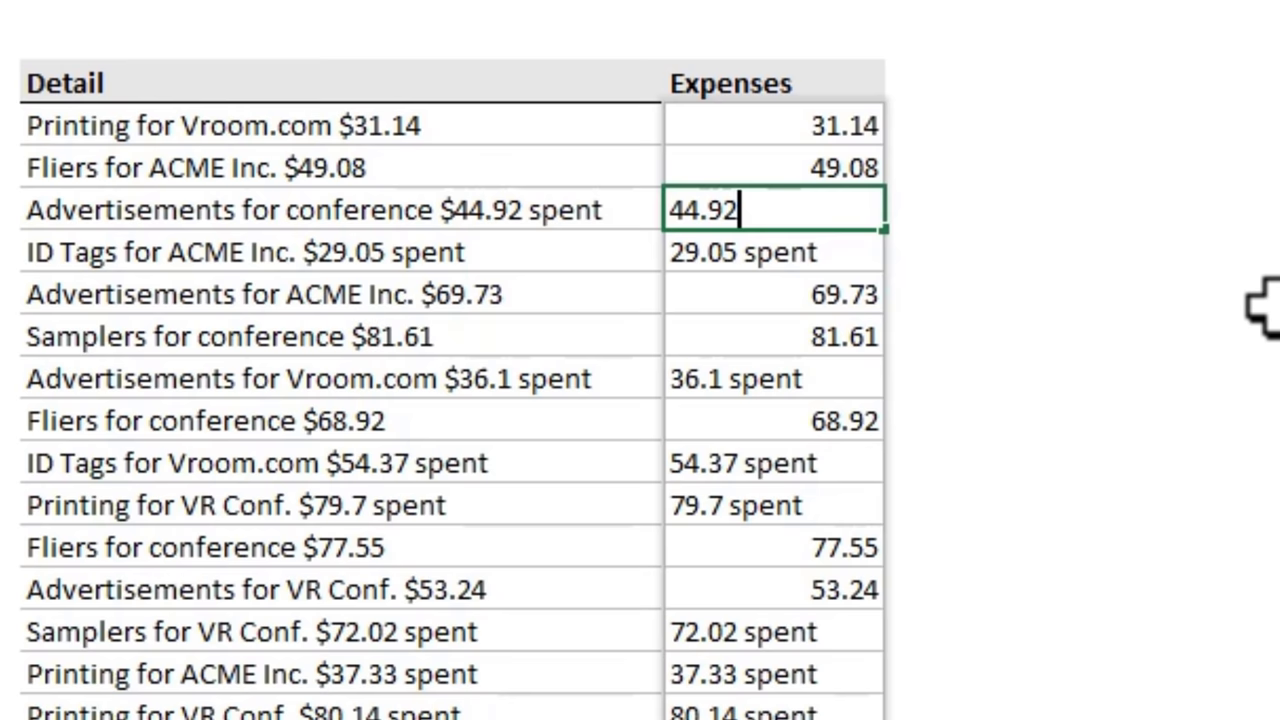
pyautogui.press('Return')
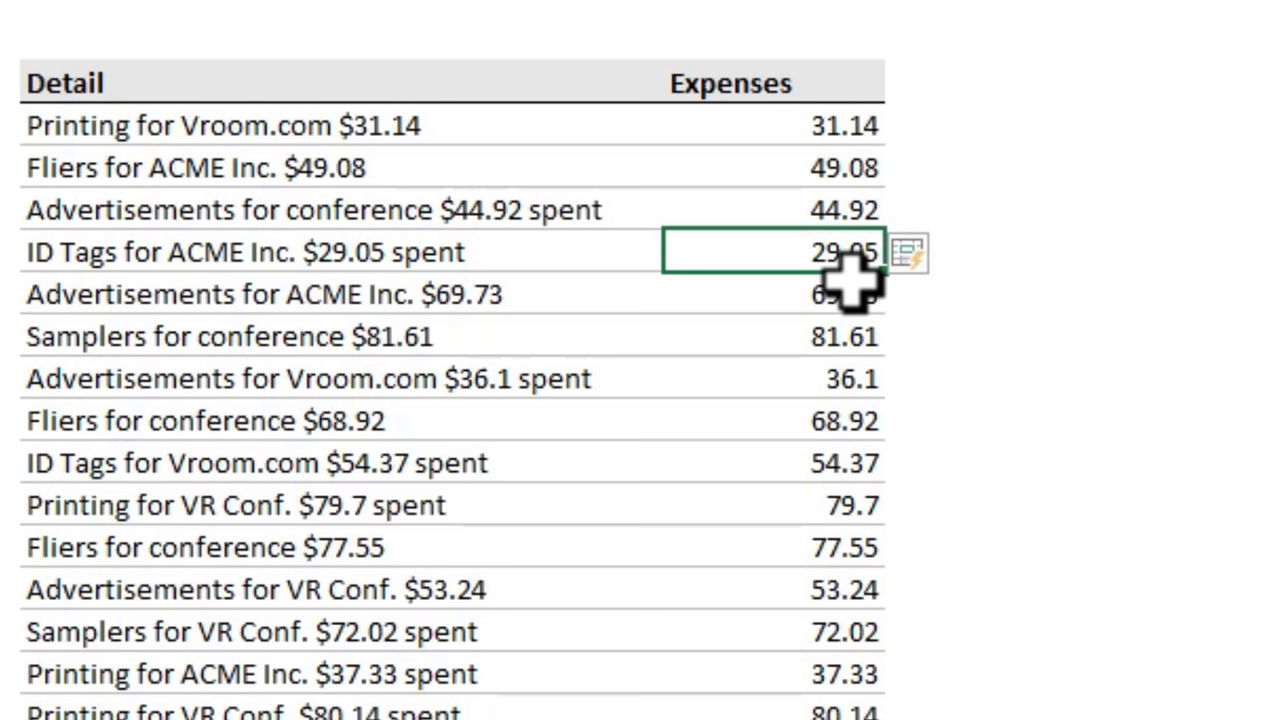
pyautogui.moveTo(850, 715); pyautogui.dragTo(838, 140)
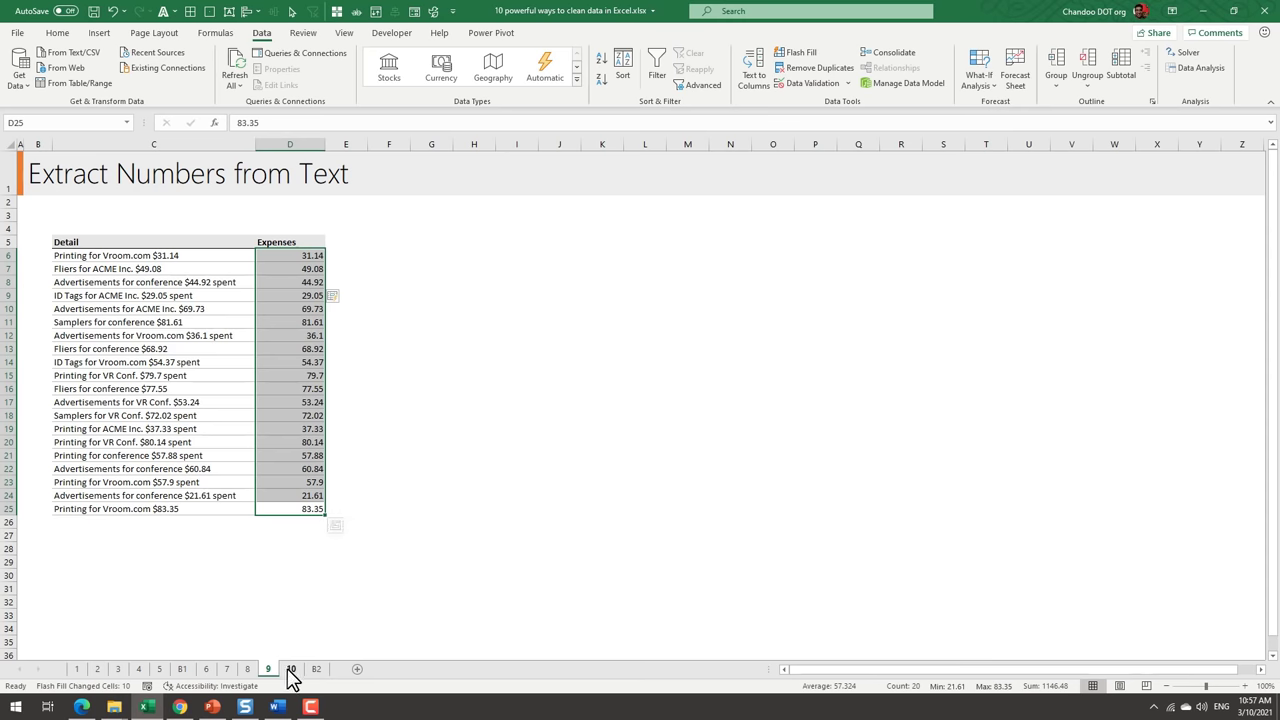
# On the File name from full path sheet, select all twenty paths and open Replace
pyautogui.click(291, 669)
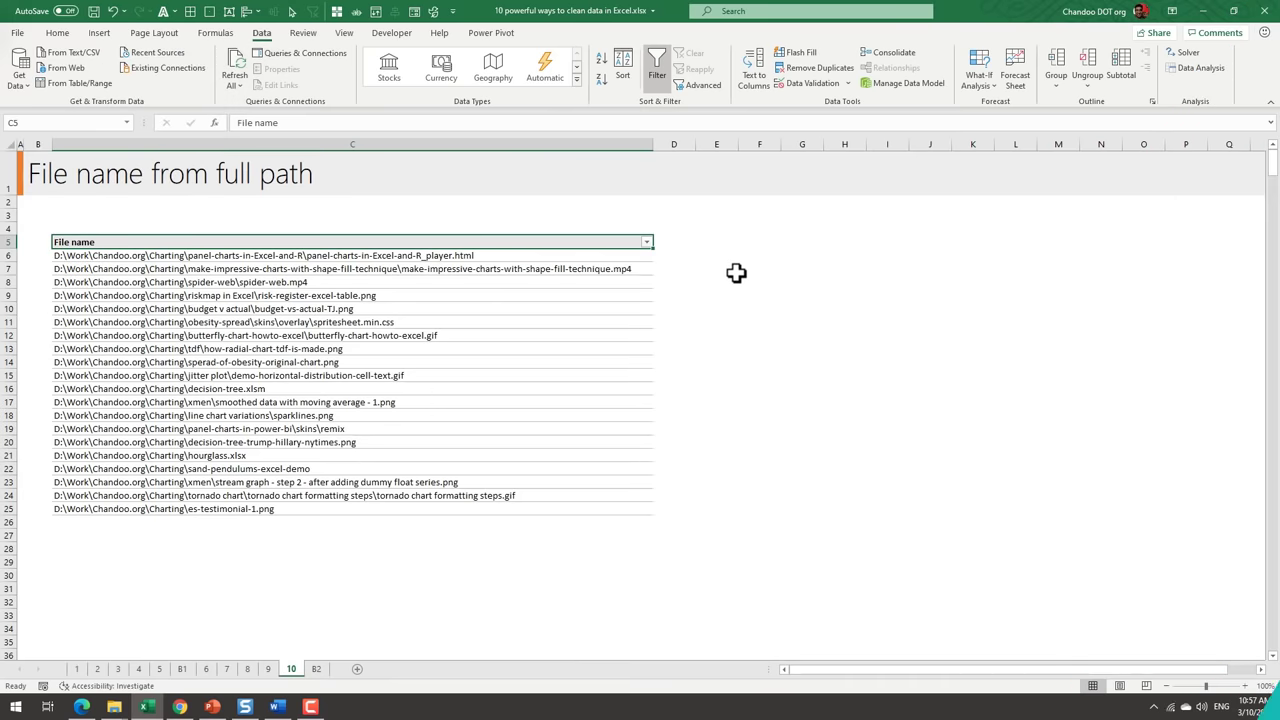
pyautogui.click(712, 270)
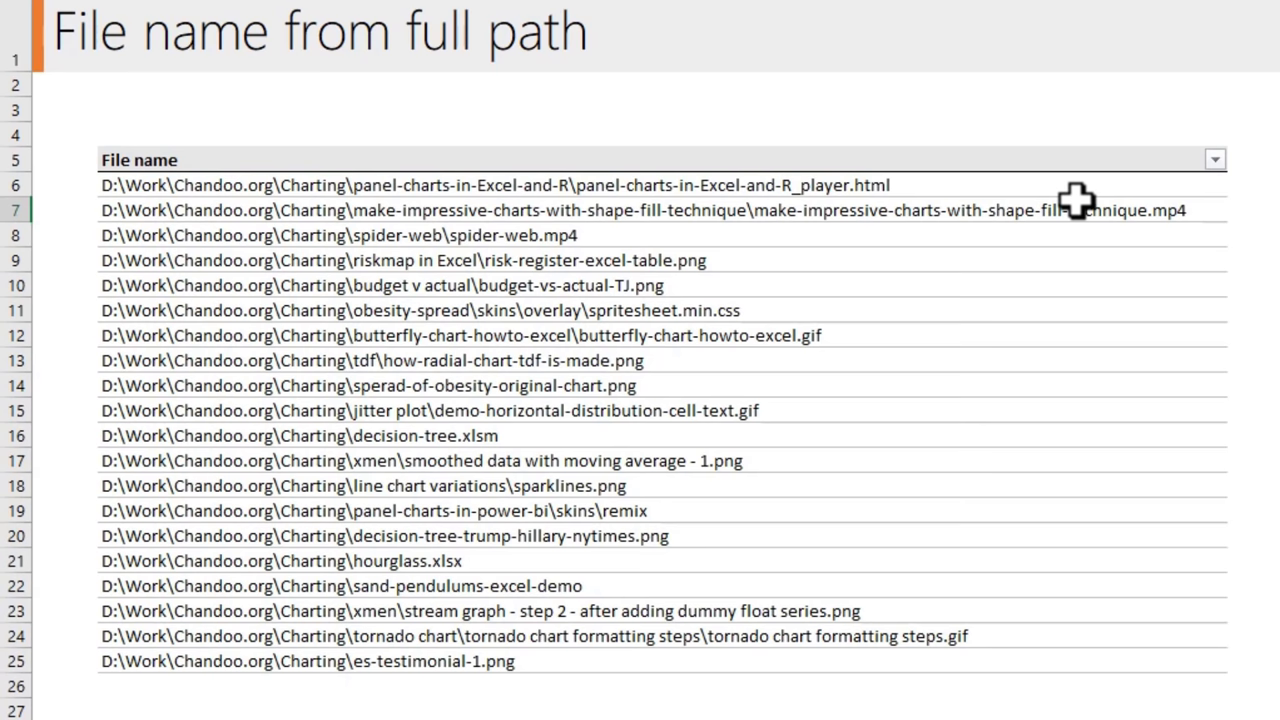
pyautogui.moveTo(114, 189); pyautogui.dragTo(263, 663)
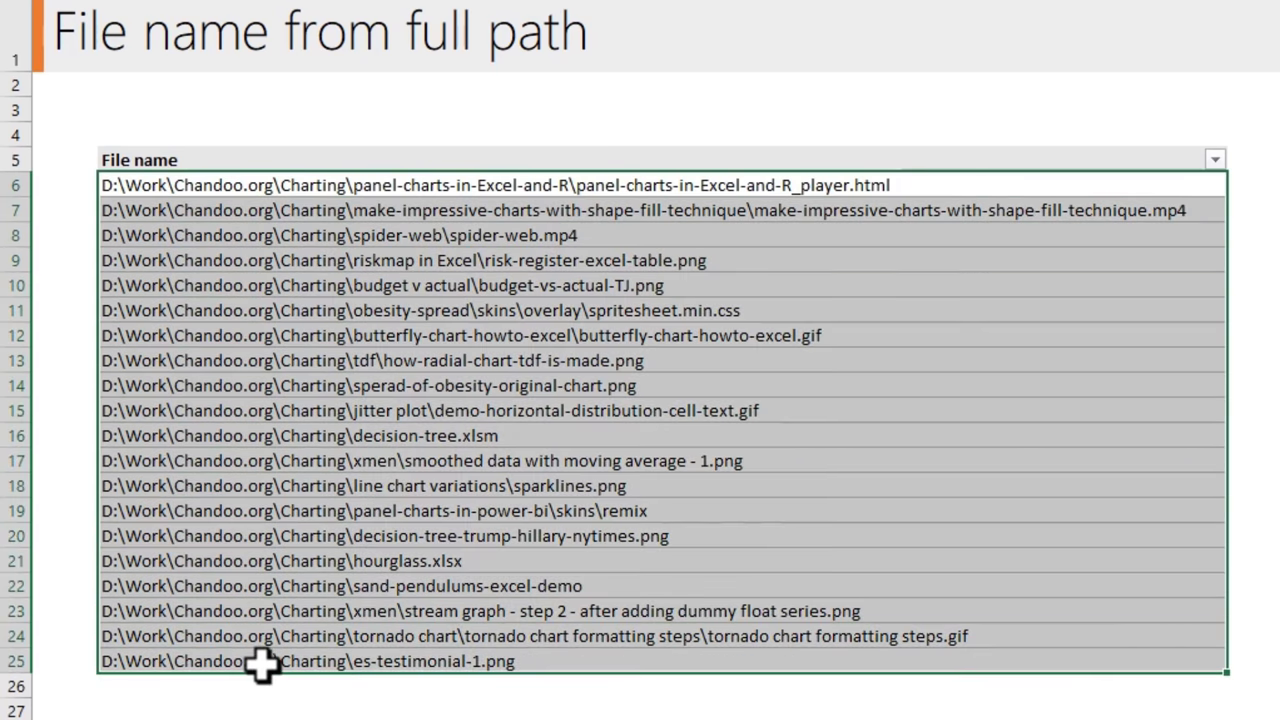
pyautogui.click(160, 190)
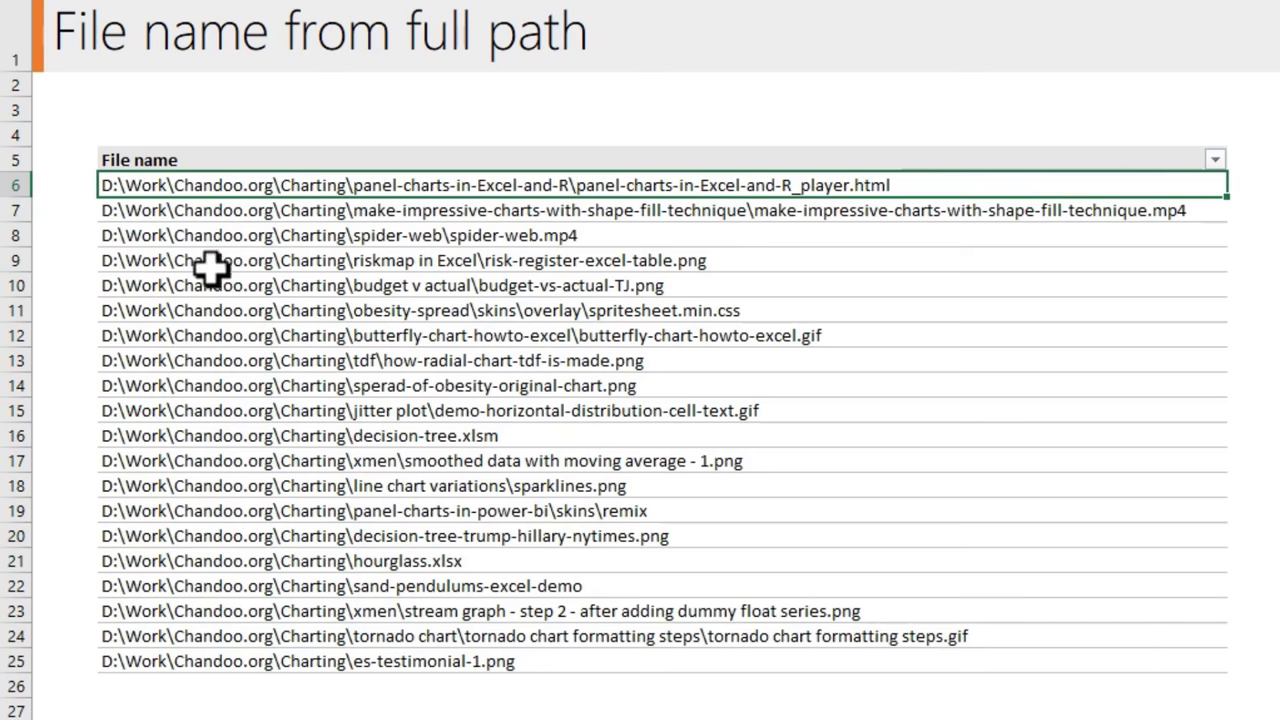
pyautogui.click(360, 435)
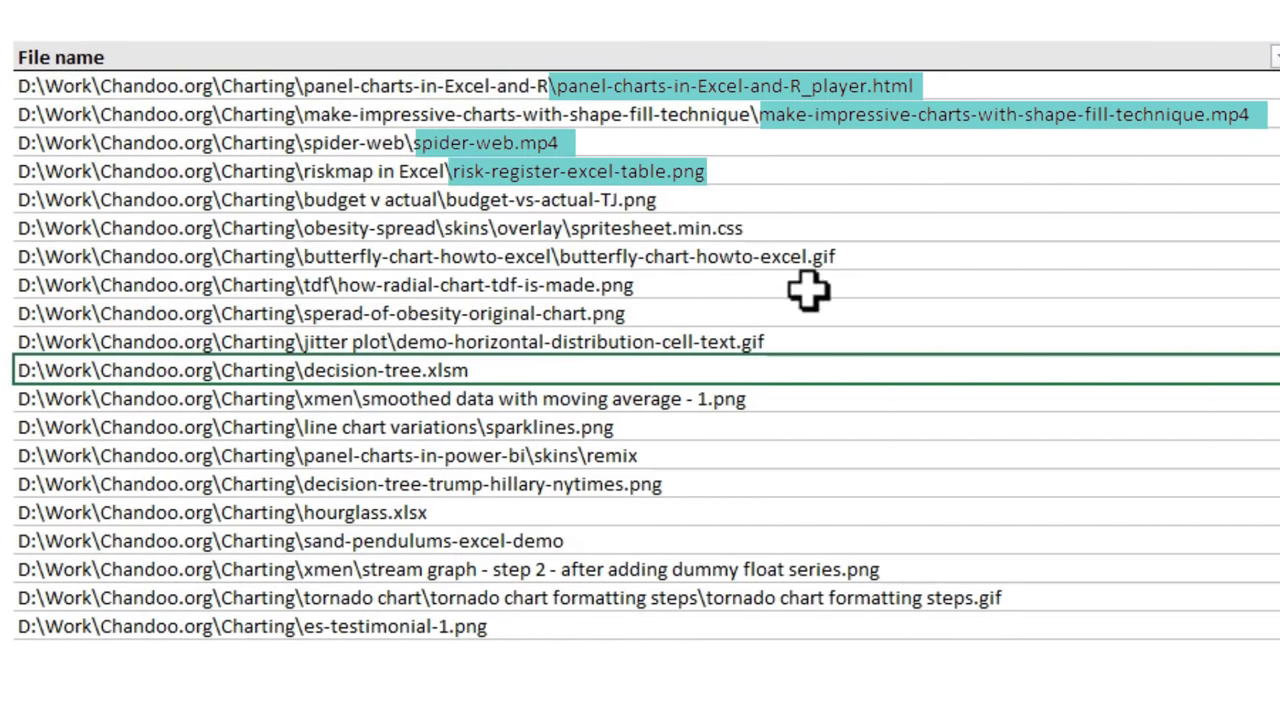
pyautogui.moveTo(943, 88); pyautogui.dragTo(982, 622)
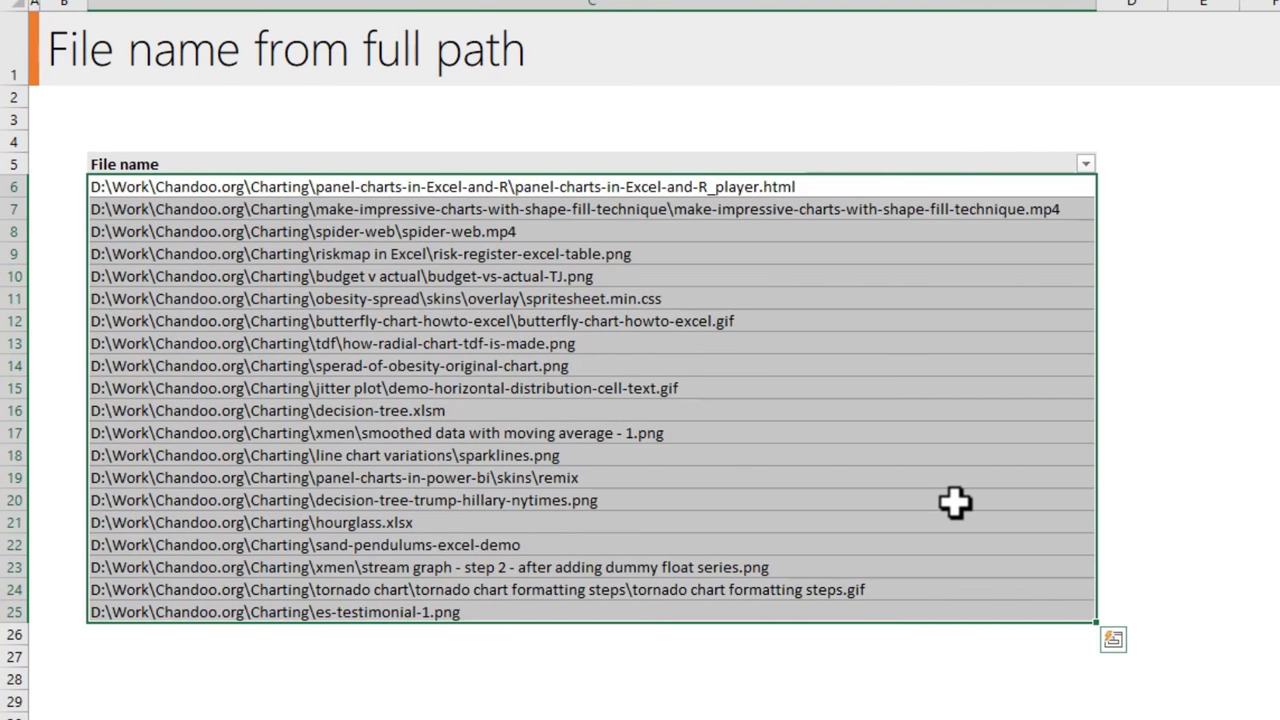
pyautogui.hotkey('ctrl', 'h')
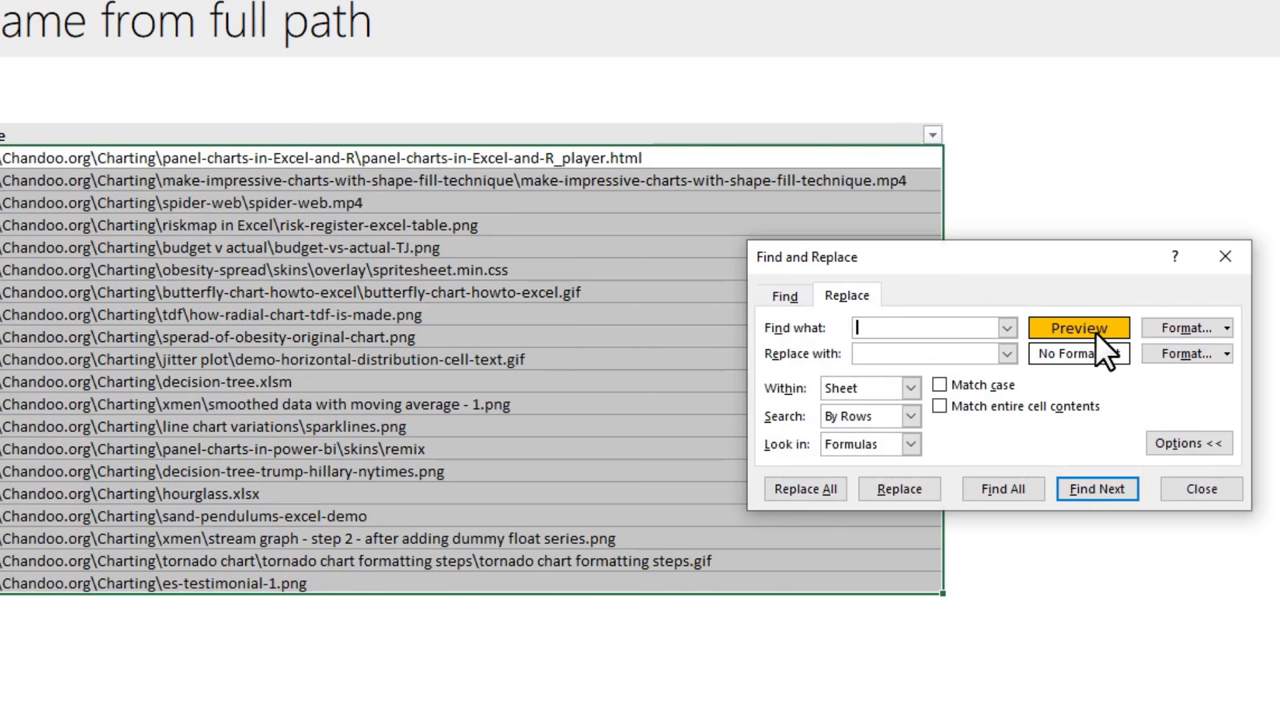
# Clear the leftover search format and replace *\ with nothing across all paths (98 replacements)
pyautogui.click(1227, 328)
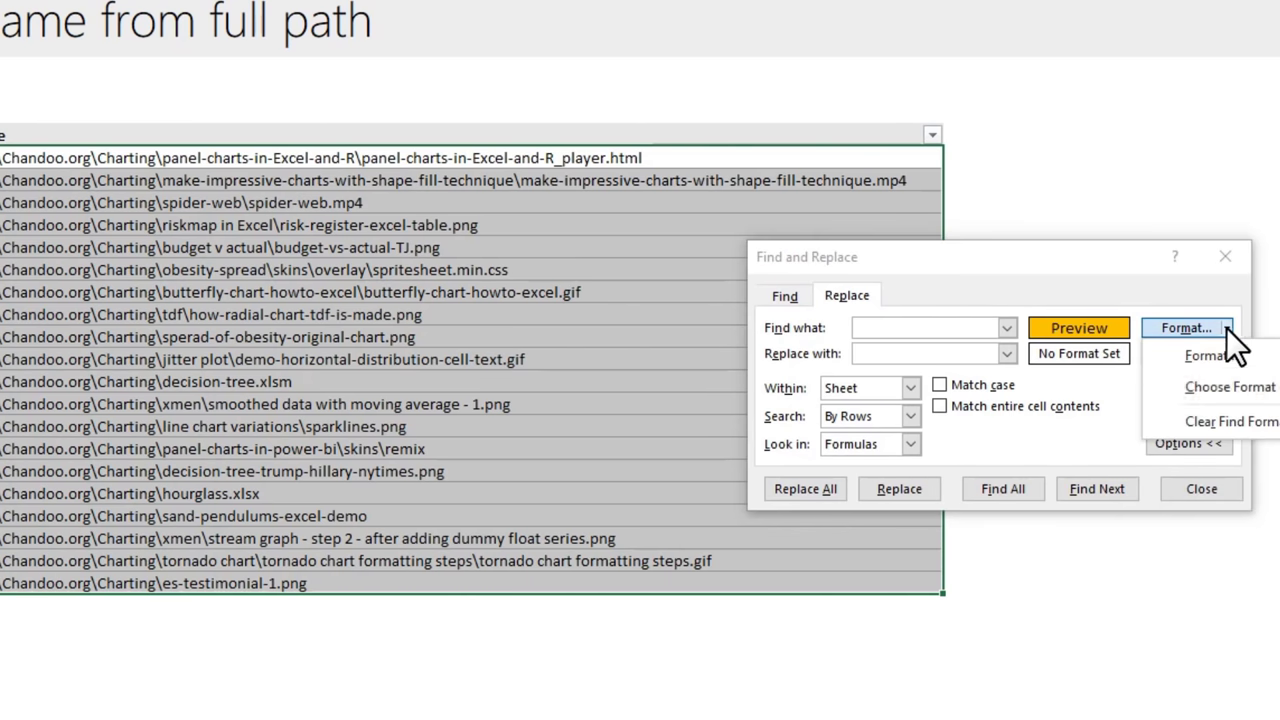
pyautogui.click(1239, 413)
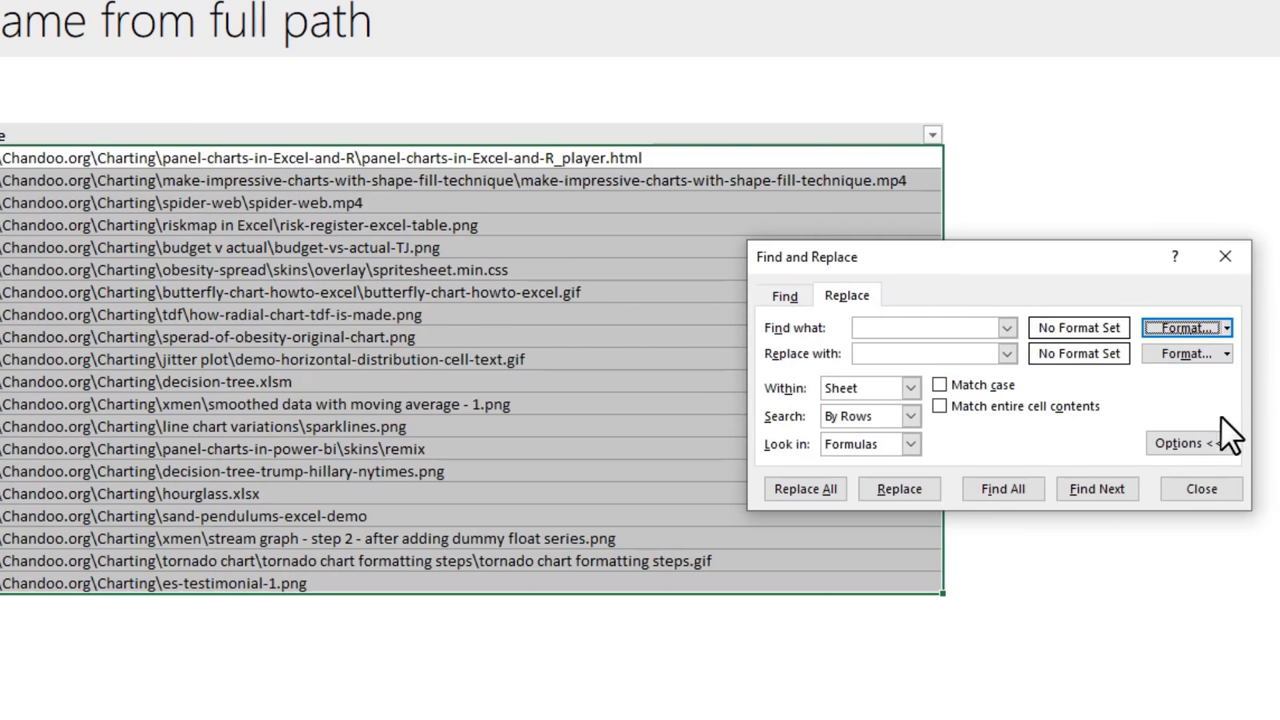
pyautogui.click(893, 327)
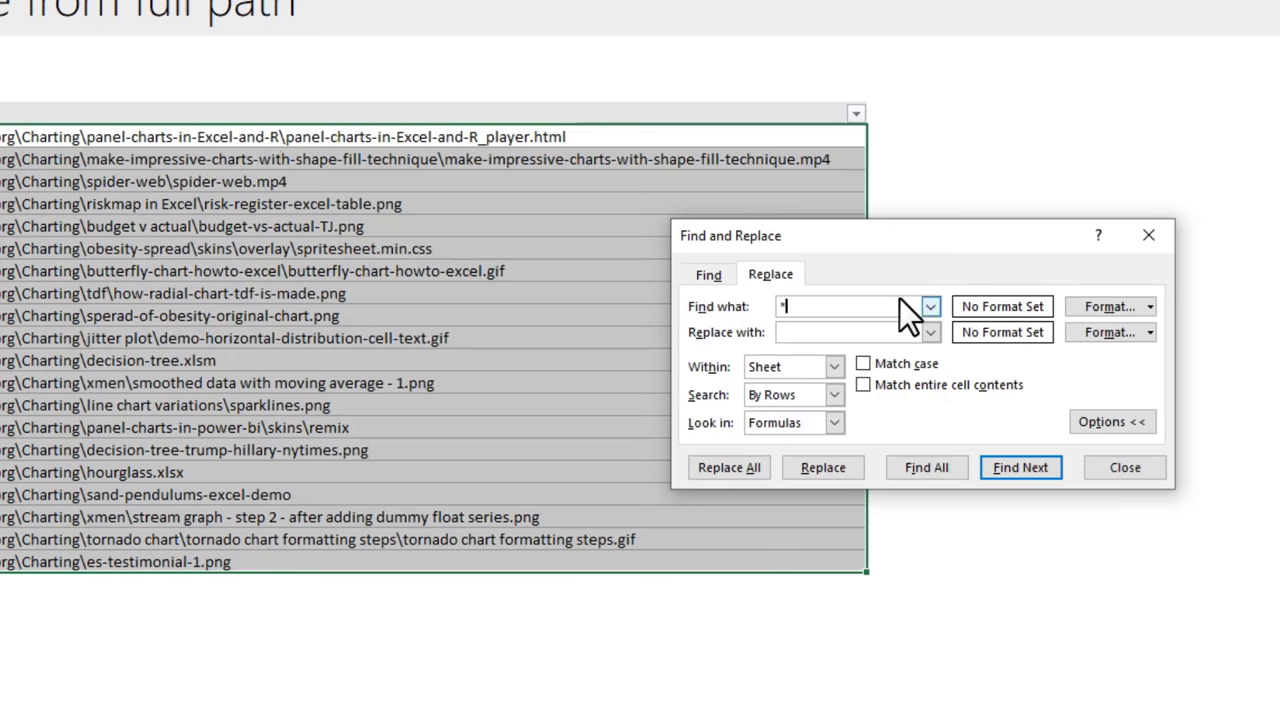
pyautogui.write('*\\')
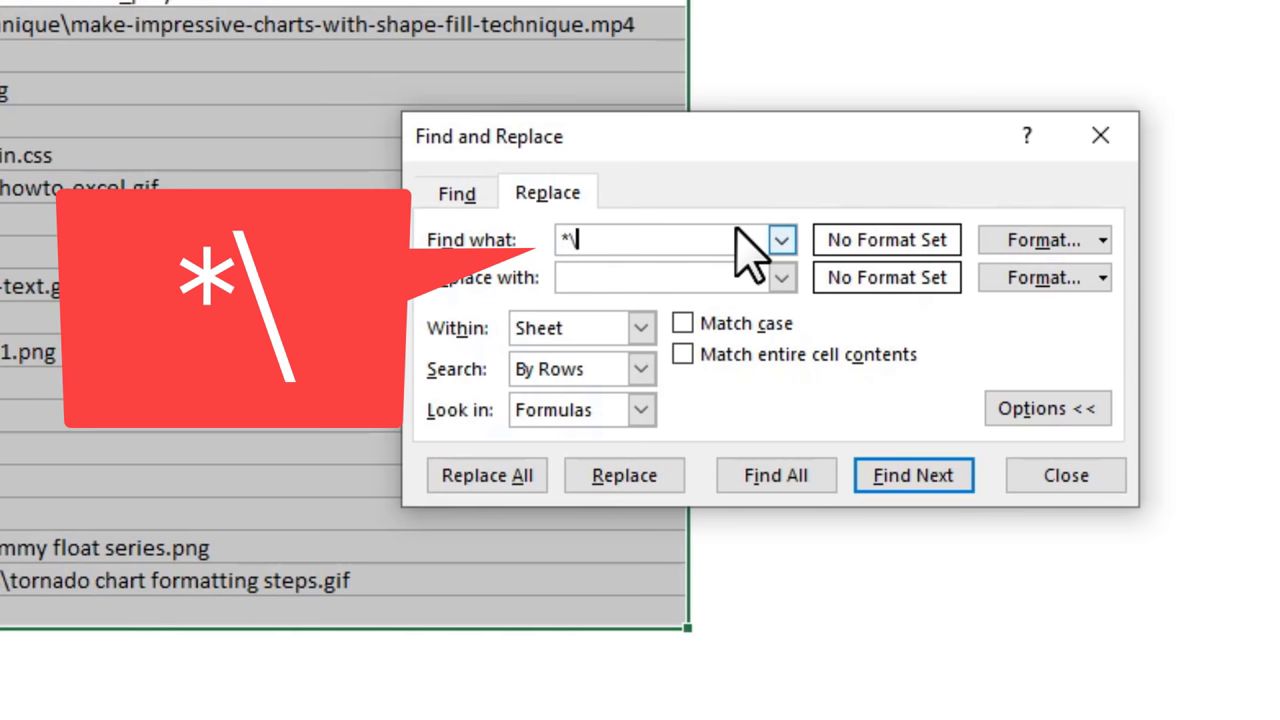
pyautogui.click(604, 280)
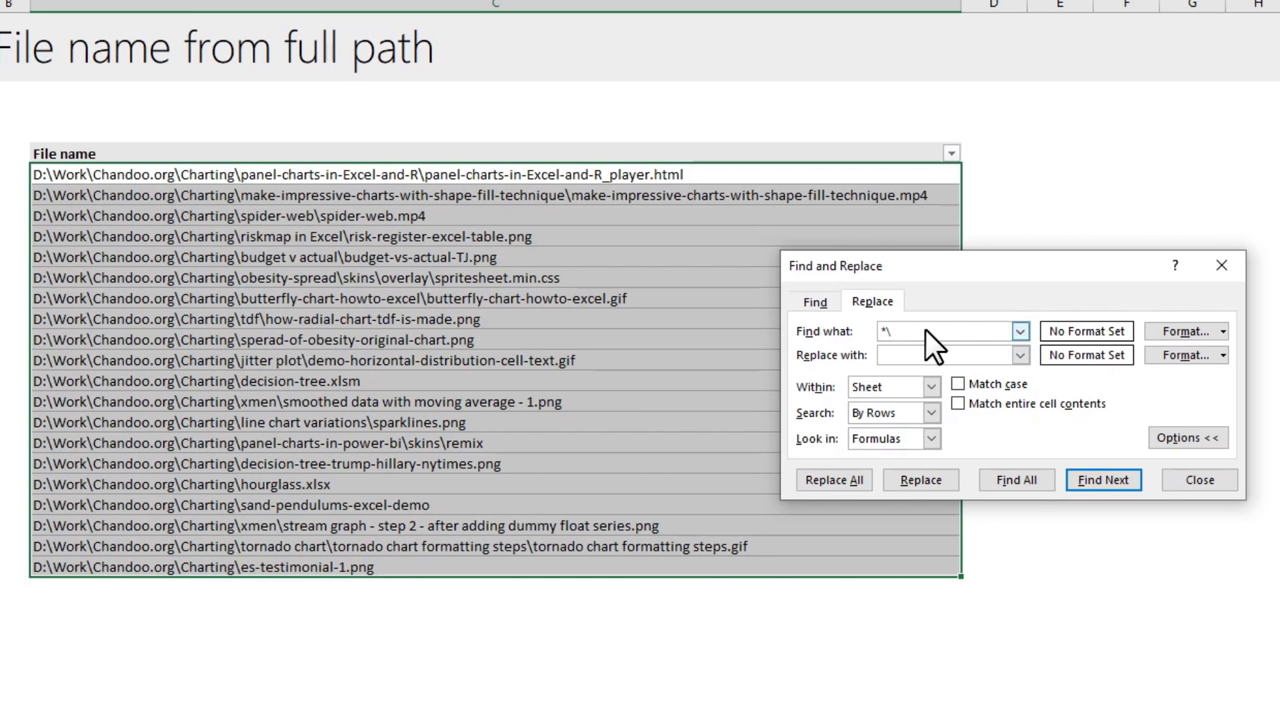
pyautogui.click(844, 484)
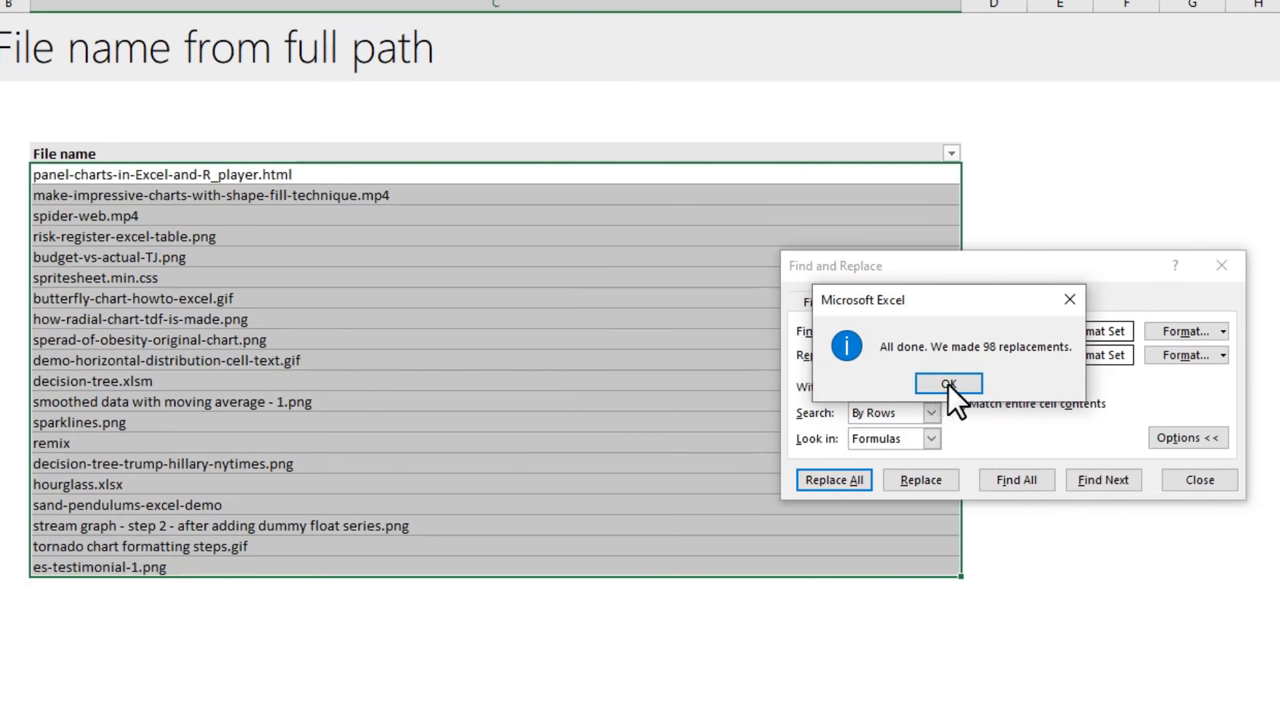
pyautogui.click(947, 383)
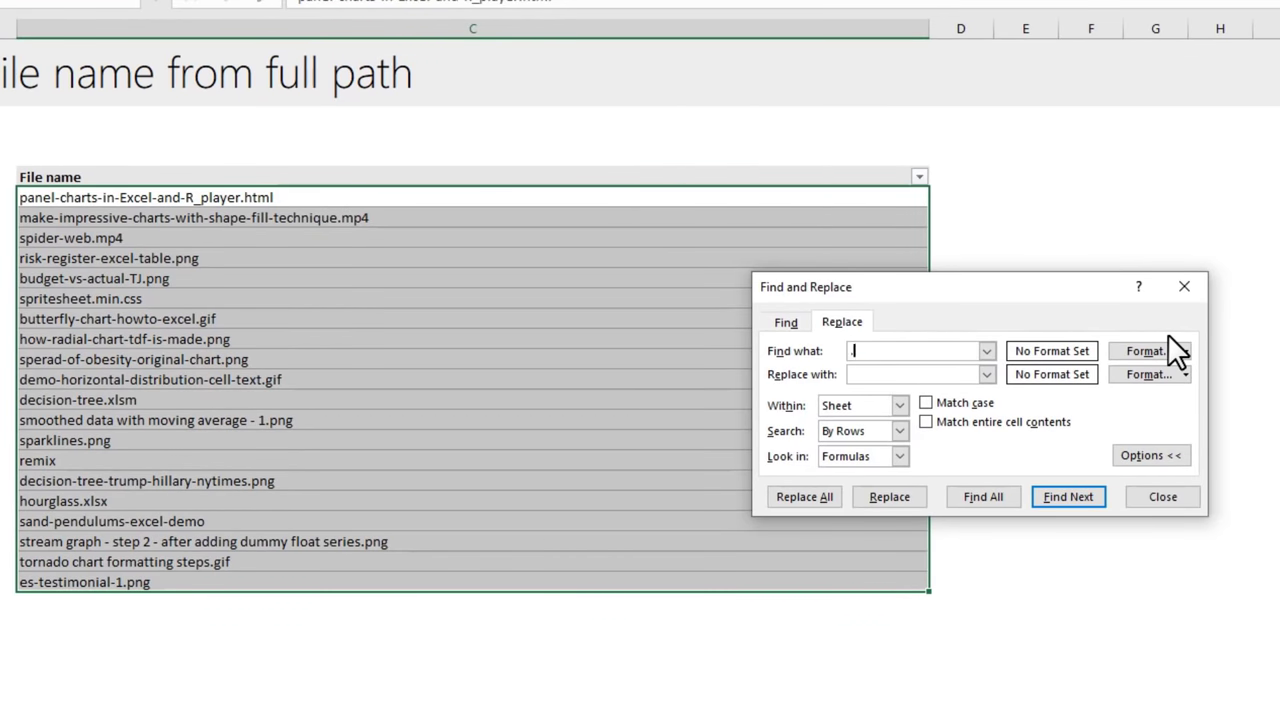
# Replace .* with nothing to strip every file extension
pyautogui.click(893, 375)
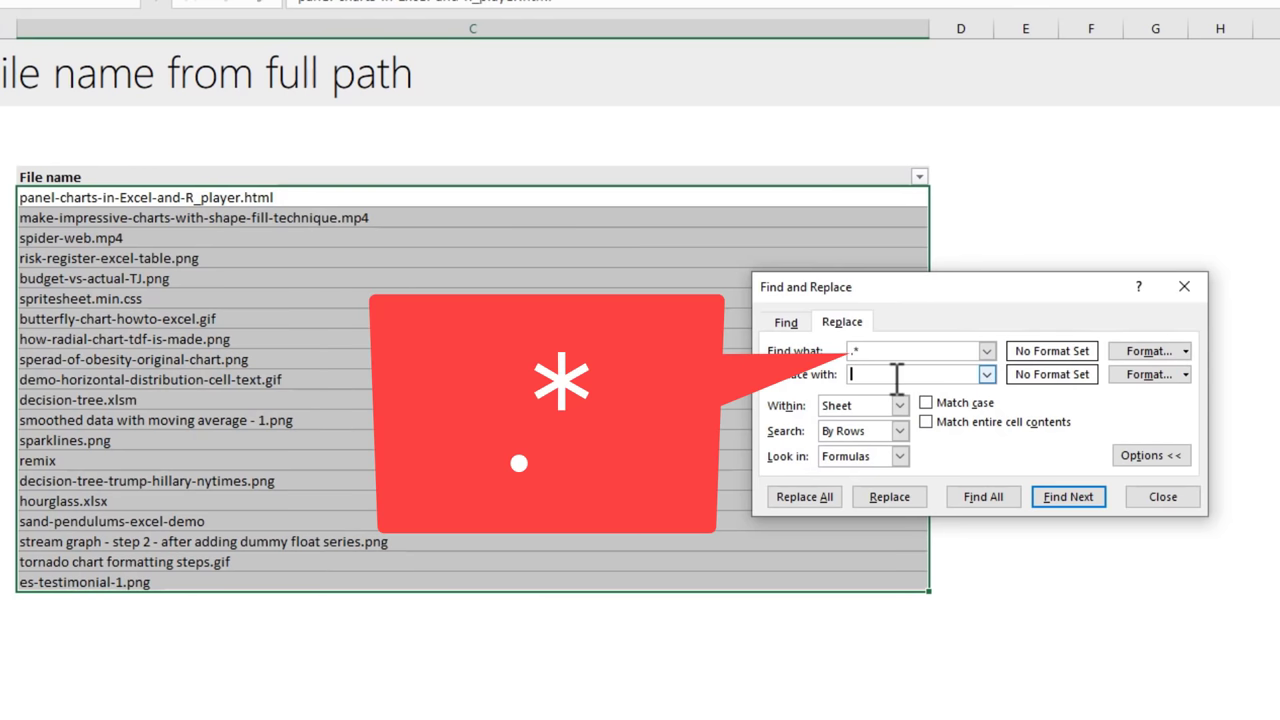
pyautogui.click(800, 497)
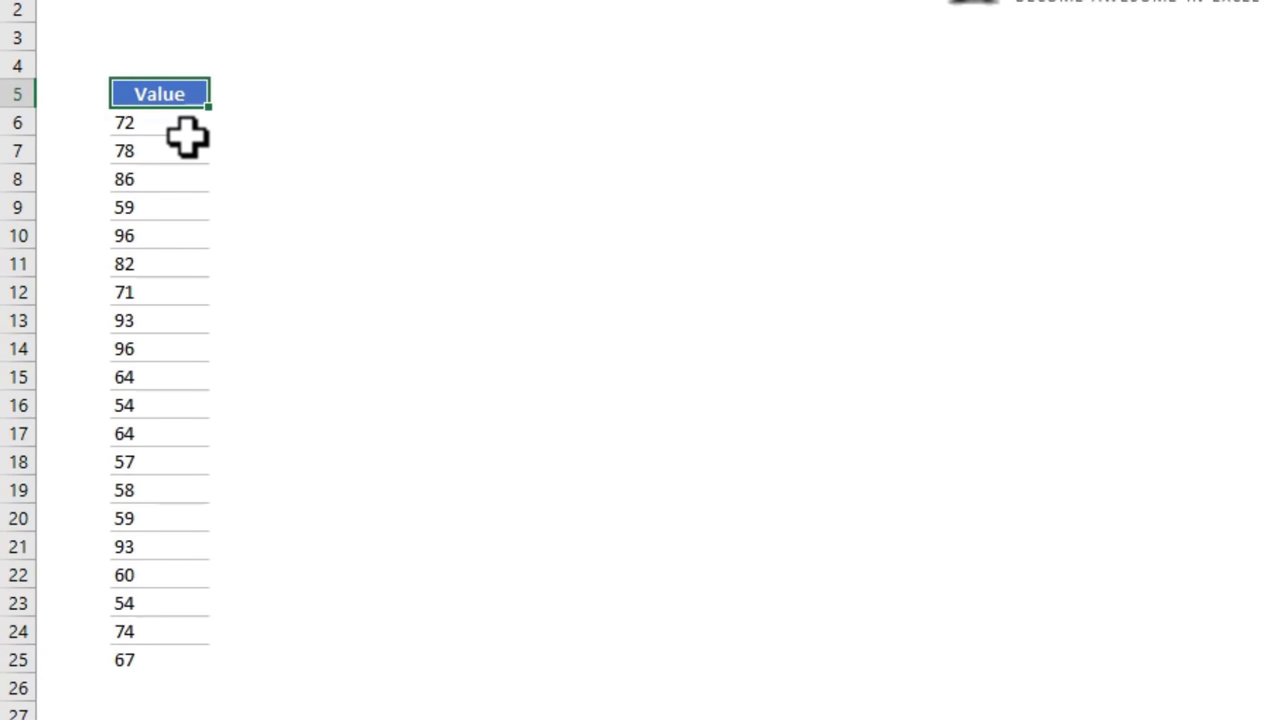
# Copy the empty cell F6 to use as a blank value for adding
pyautogui.moveTo(168, 120); pyautogui.dragTo(149, 663)
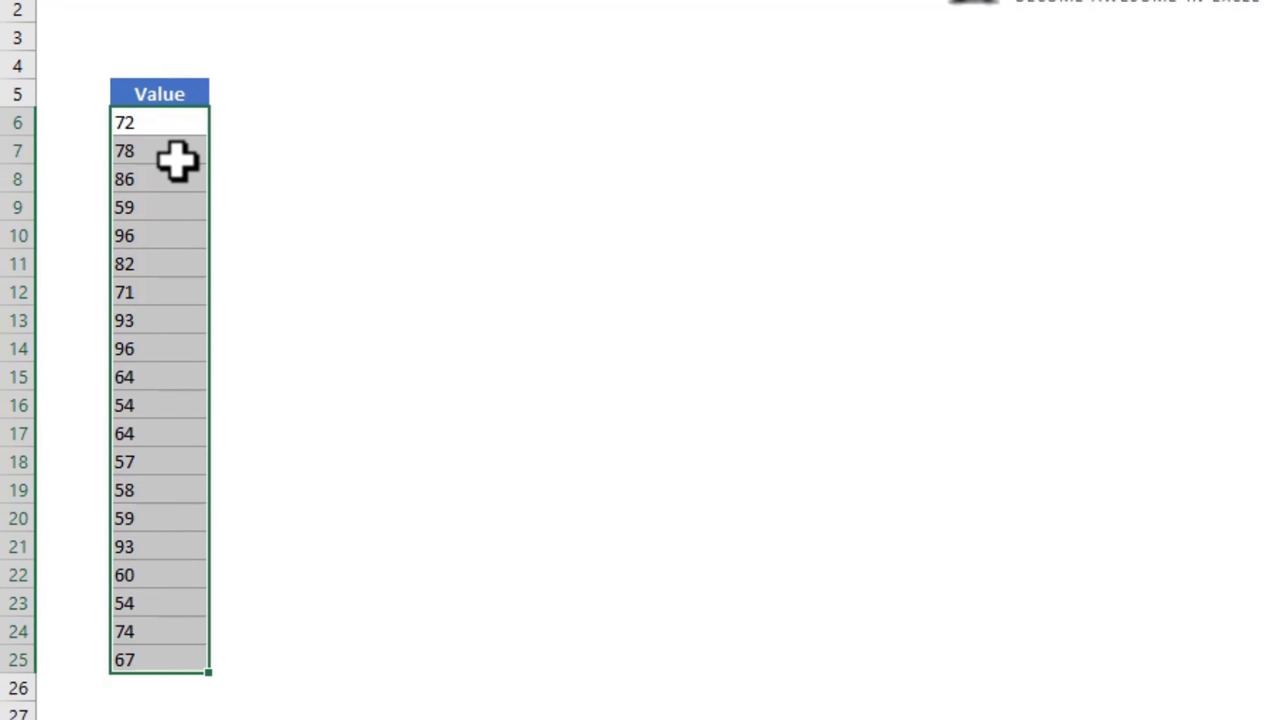
pyautogui.click(131, 131)
pyautogui.moveTo(128, 143); pyautogui.dragTo(150, 650)
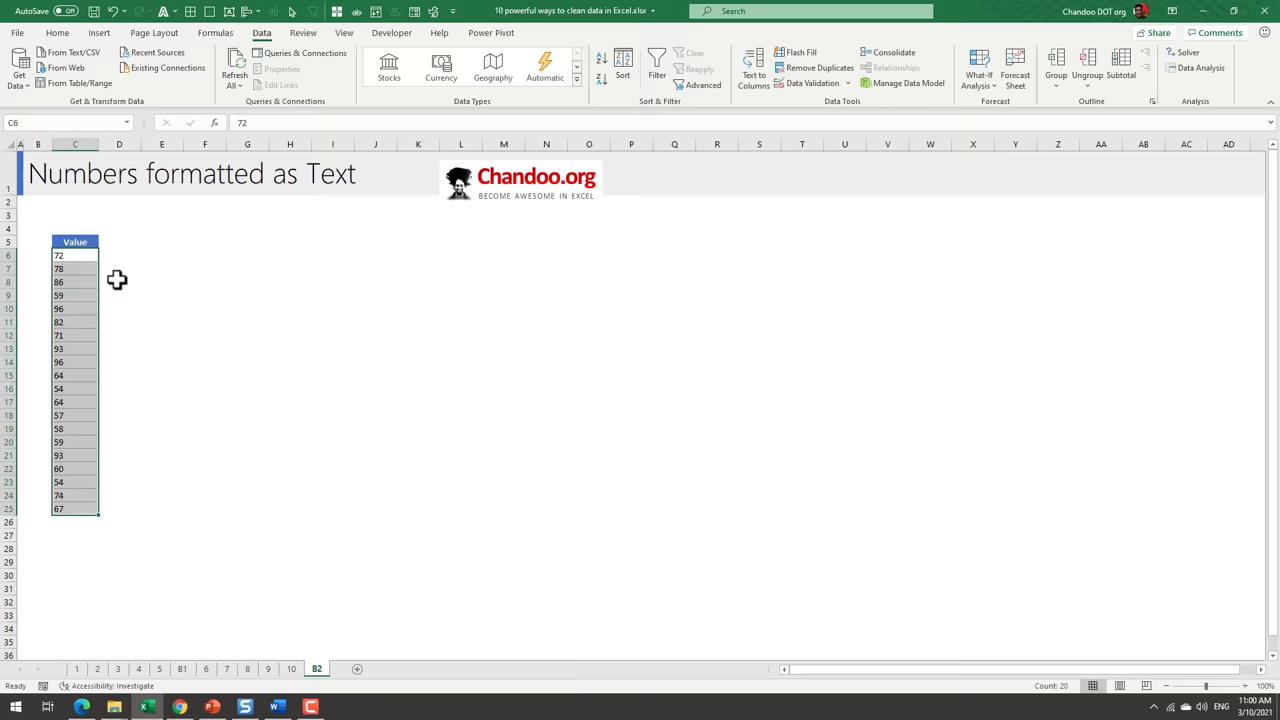
pyautogui.click(218, 256)
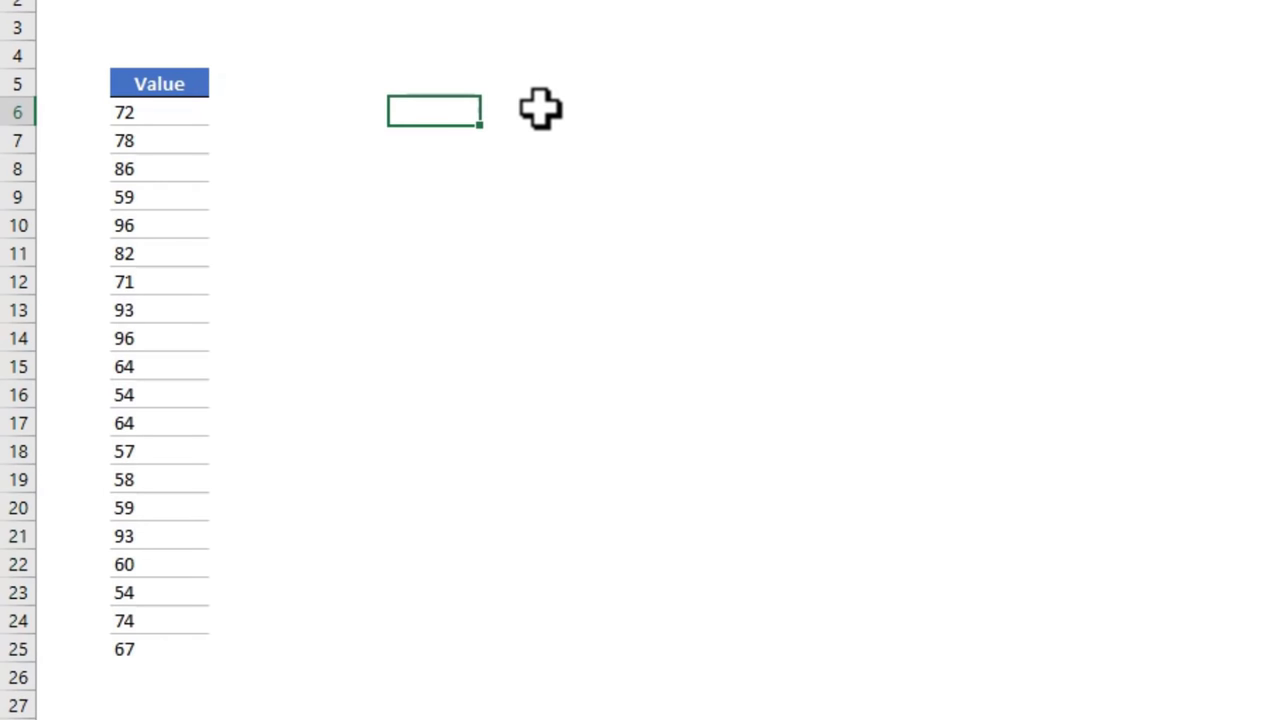
pyautogui.hotkey('ctrl', 'c')
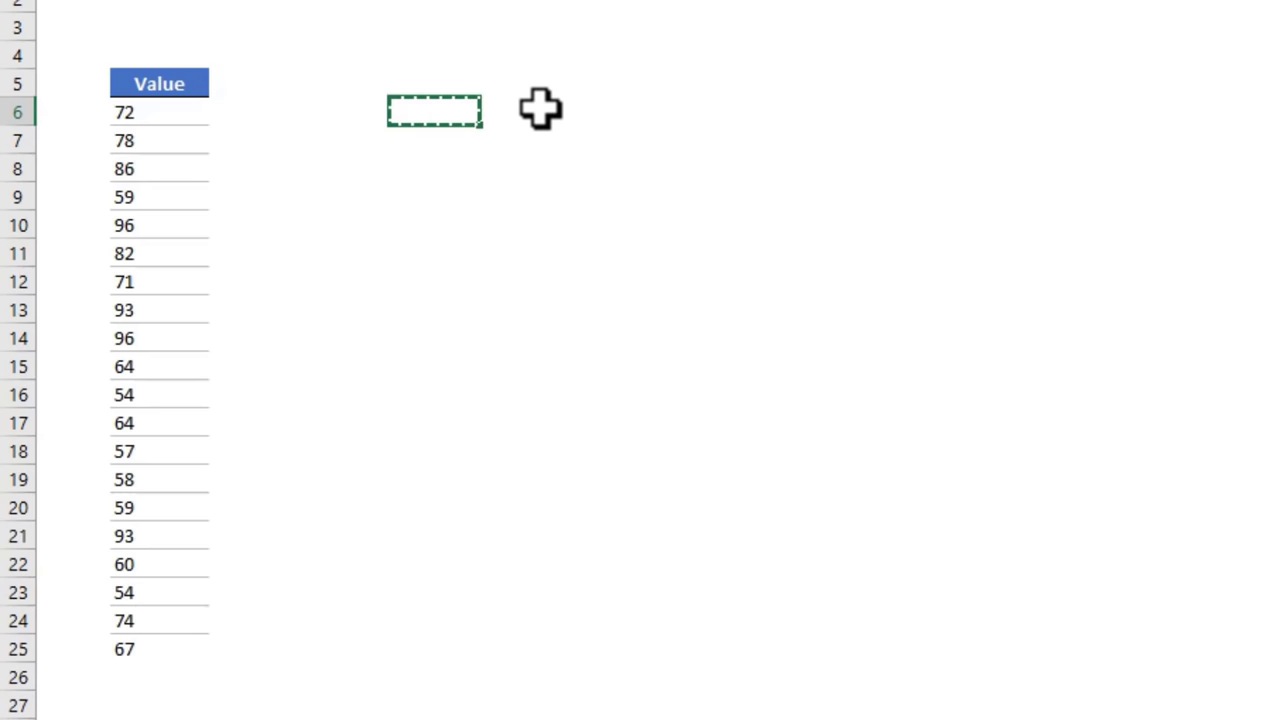
# Paste Special the blank onto C6:C25 with Operation Add, then check the first value, 72
pyautogui.moveTo(200, 115); pyautogui.dragTo(174, 651)
pyautogui.rightClick(189, 317)
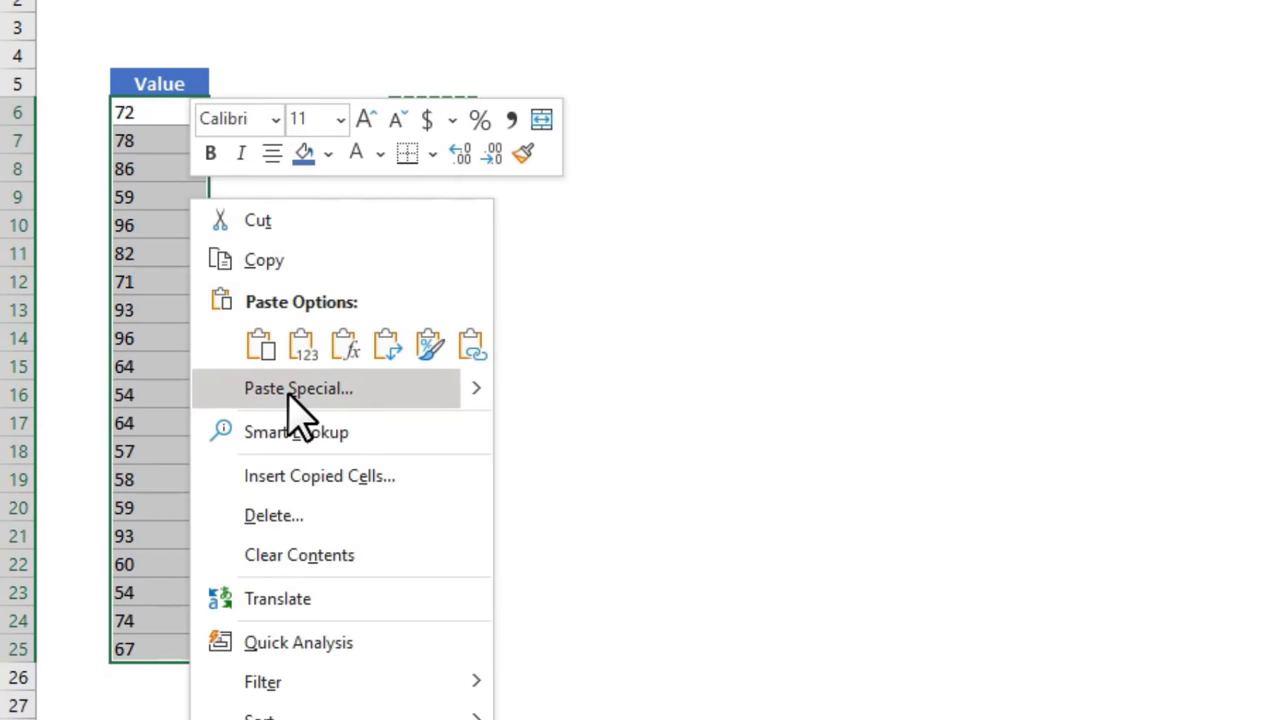
pyautogui.click(366, 390)
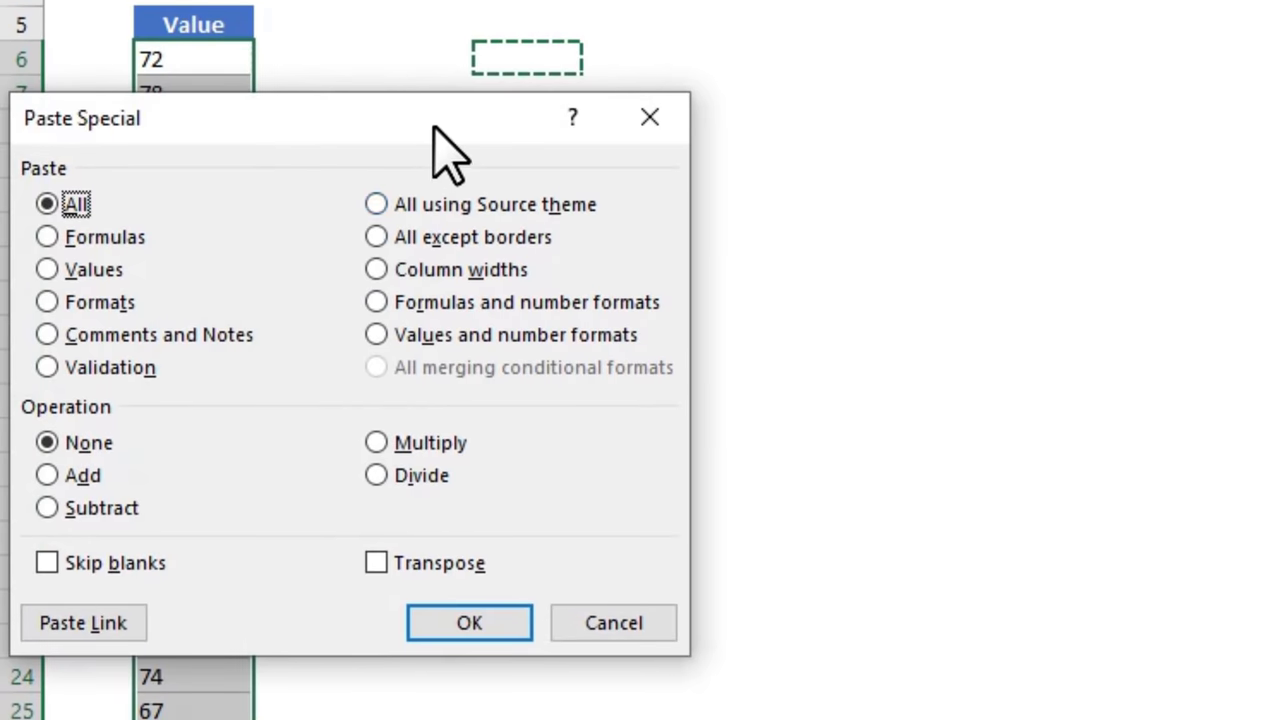
pyautogui.moveTo(445, 150); pyautogui.dragTo(1279, 95)
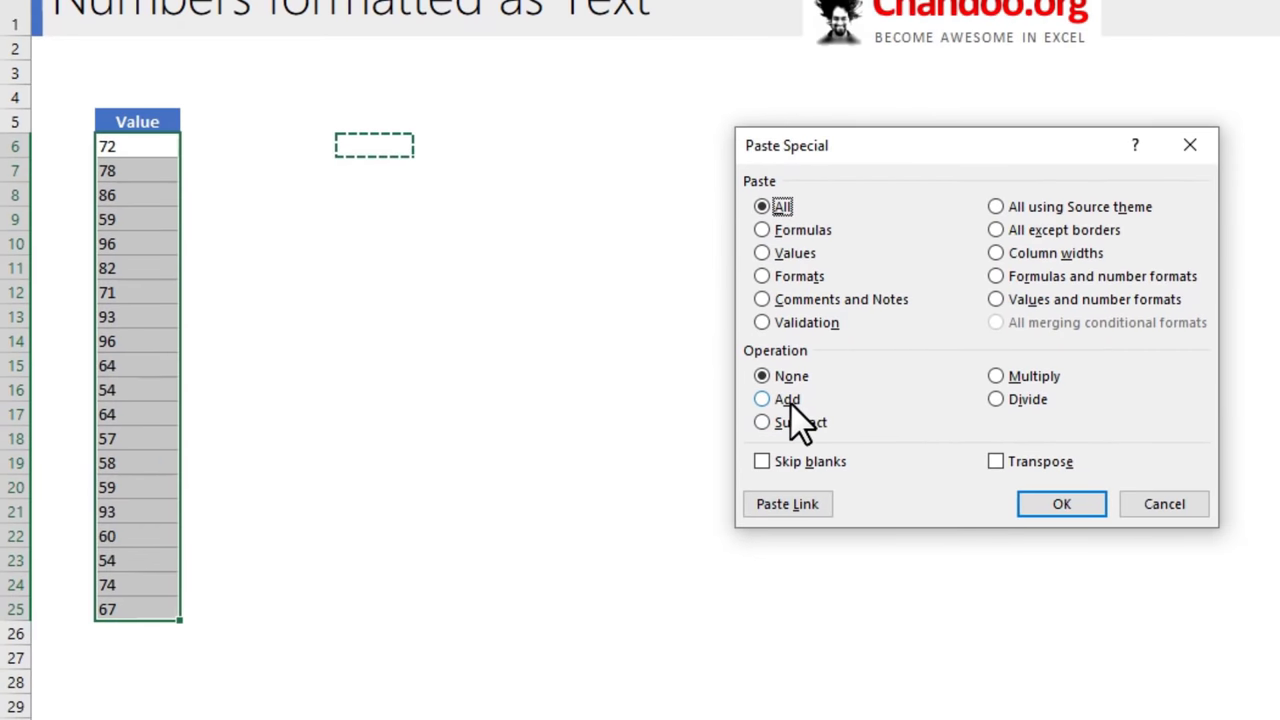
pyautogui.click(790, 403)
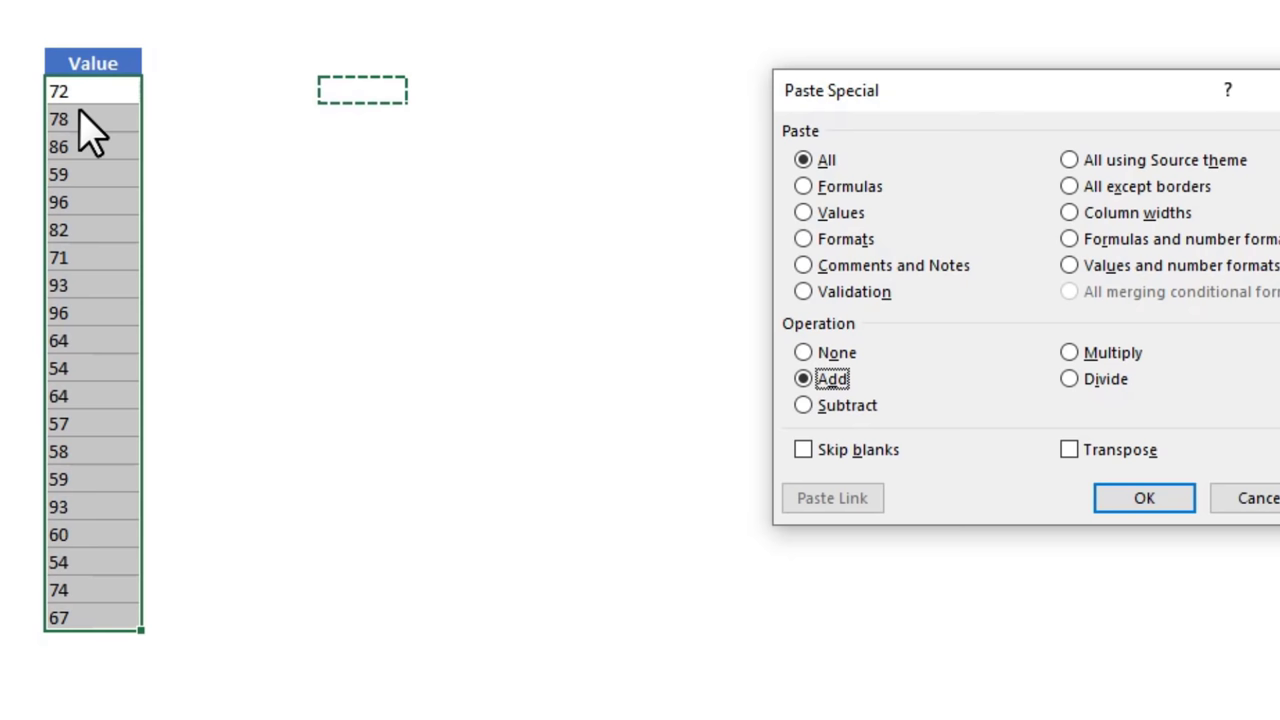
pyautogui.click(1103, 498)
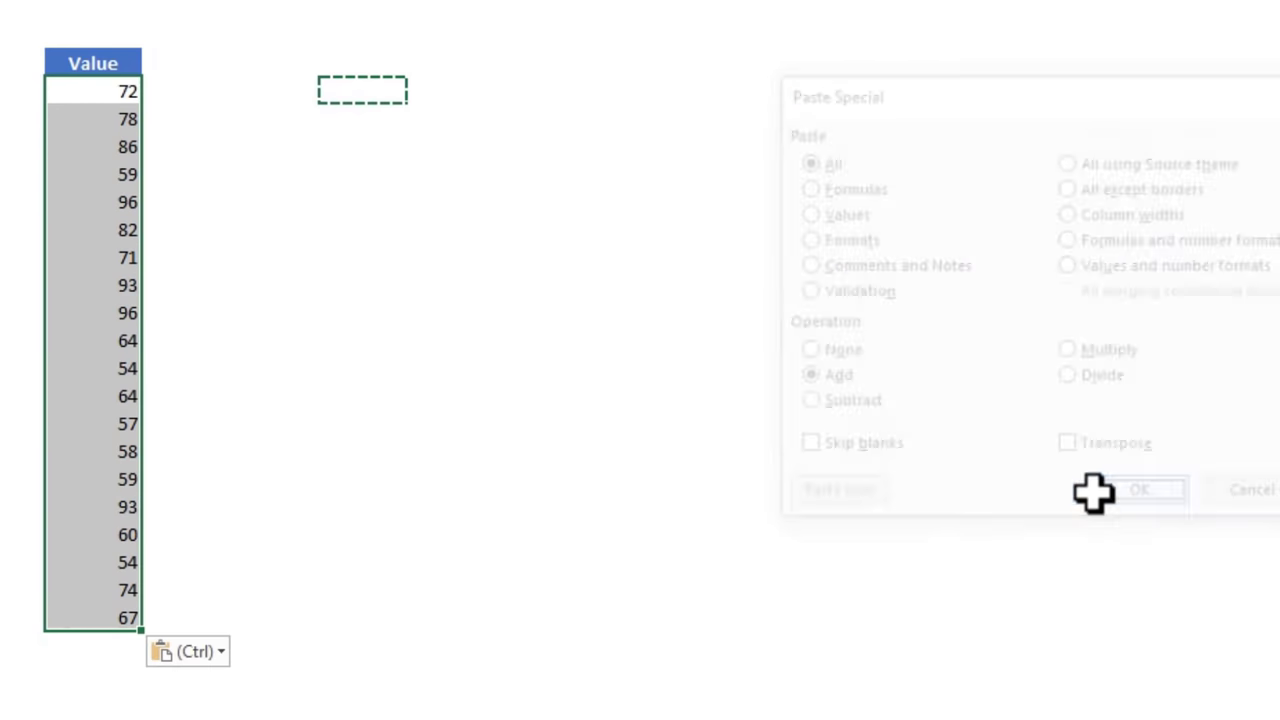
pyautogui.click(772, 423)
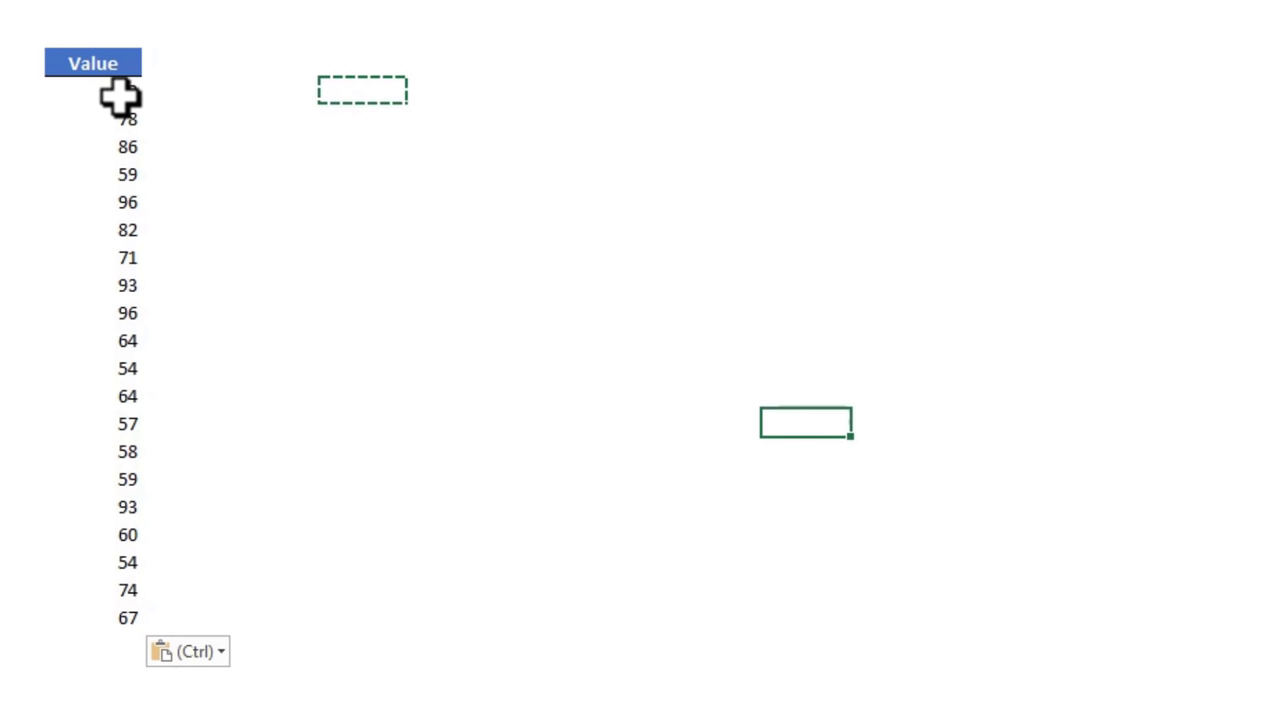
pyautogui.click(120, 97)
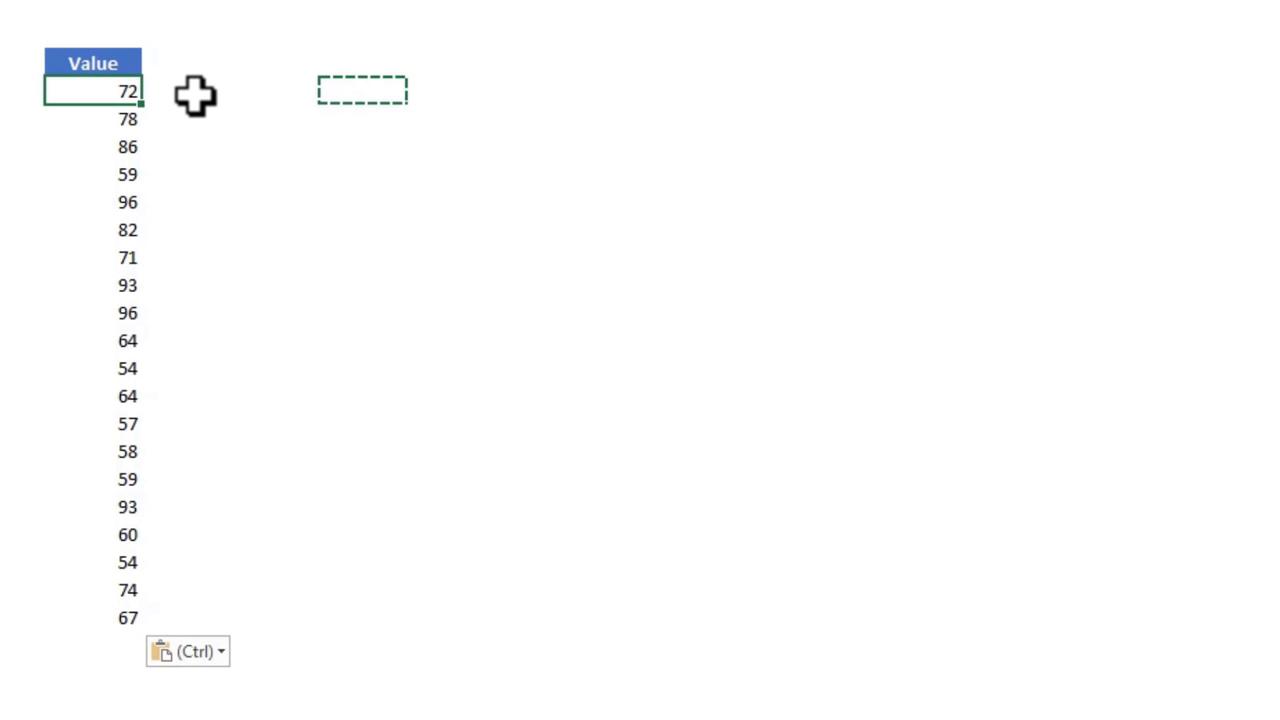